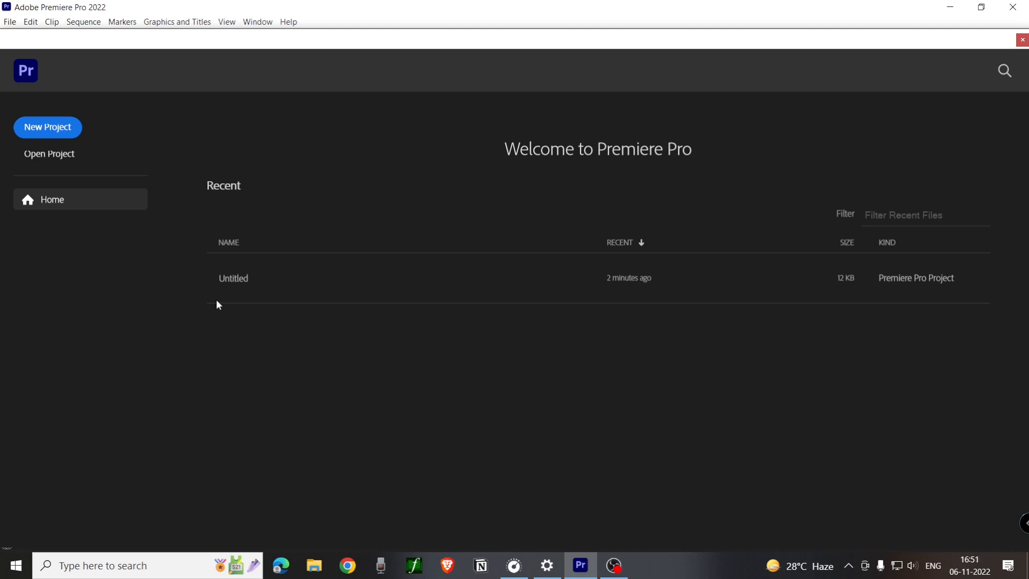
Step: Create a project named Untitled from MVI_0216 and the audio file Tell me what to do in free time, replacing the existing project
{"action": "left_click", "coordinate": [61, 132]}
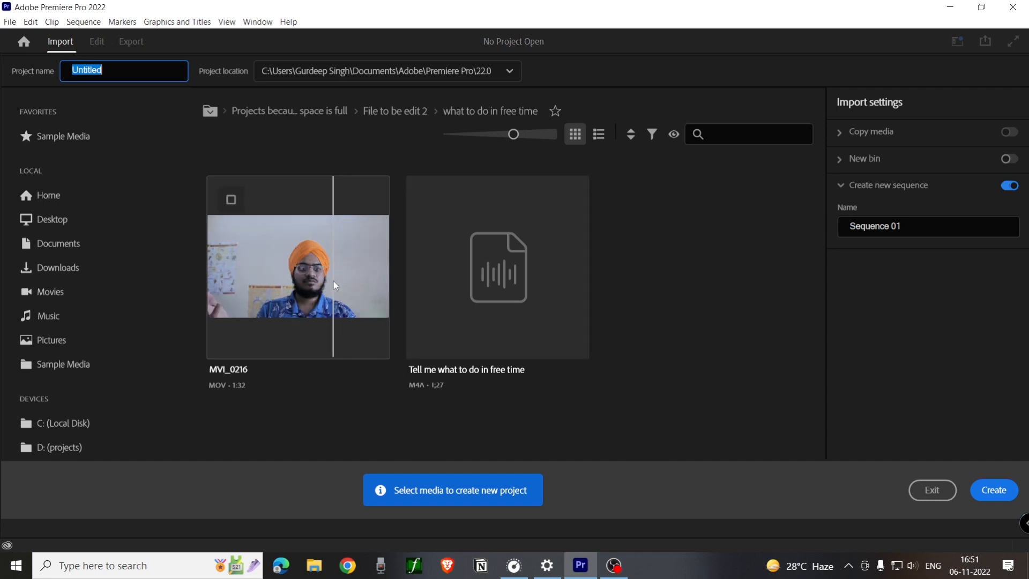
{"action": "left_click", "coordinate": [231, 199]}
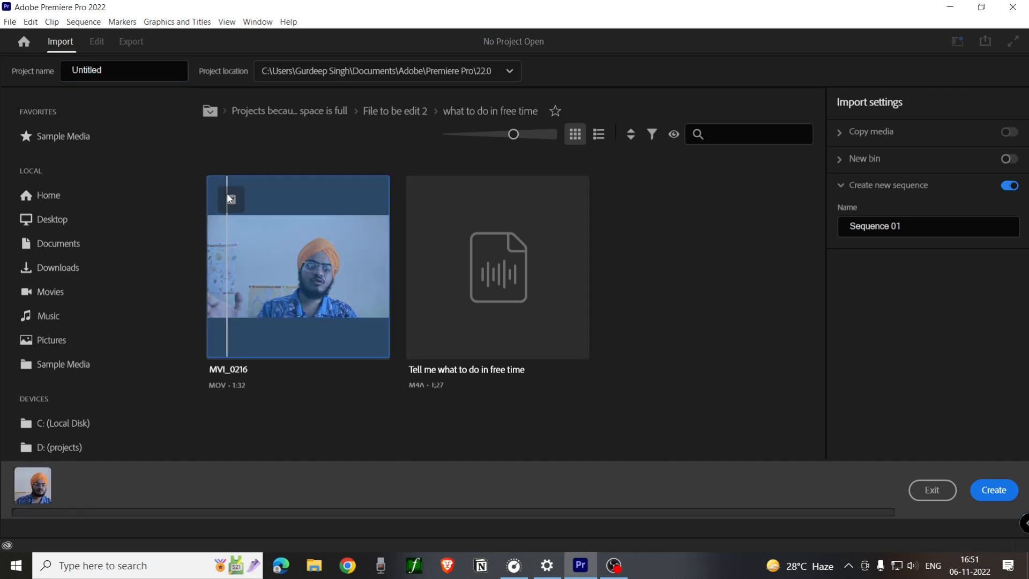
{"action": "left_click", "coordinate": [430, 198]}
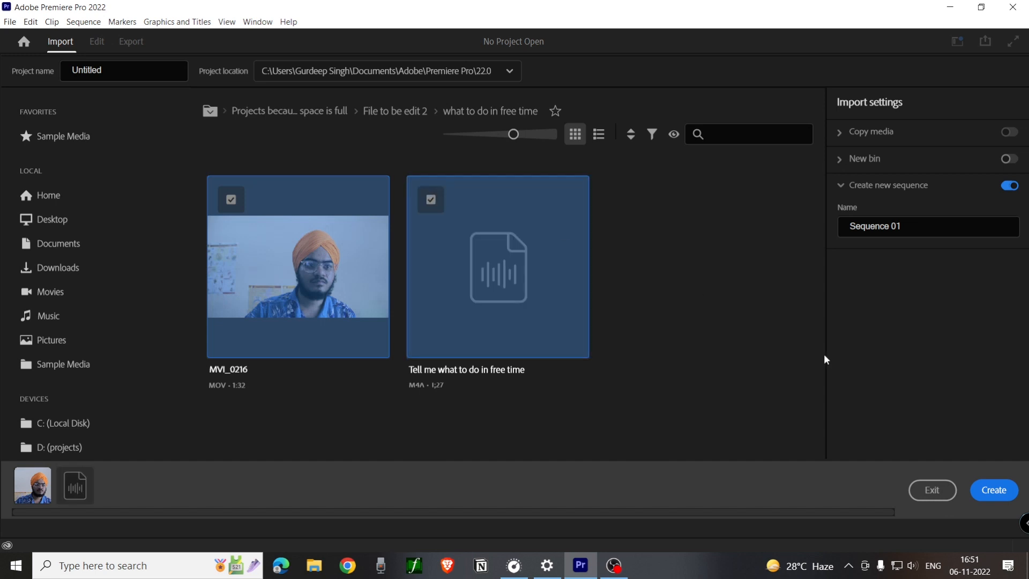
{"action": "left_click", "coordinate": [1007, 497]}
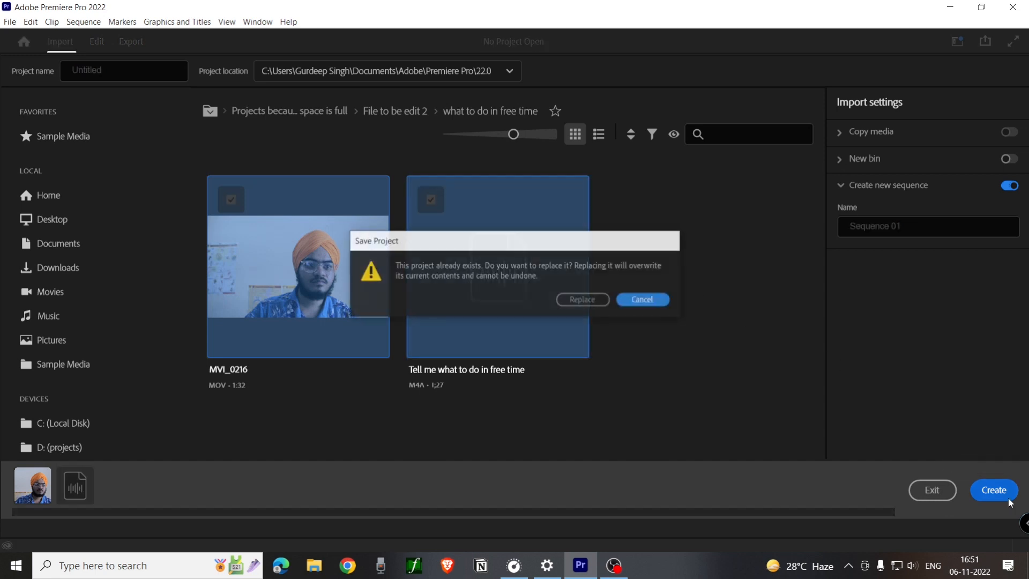
{"action": "left_click", "coordinate": [596, 304]}
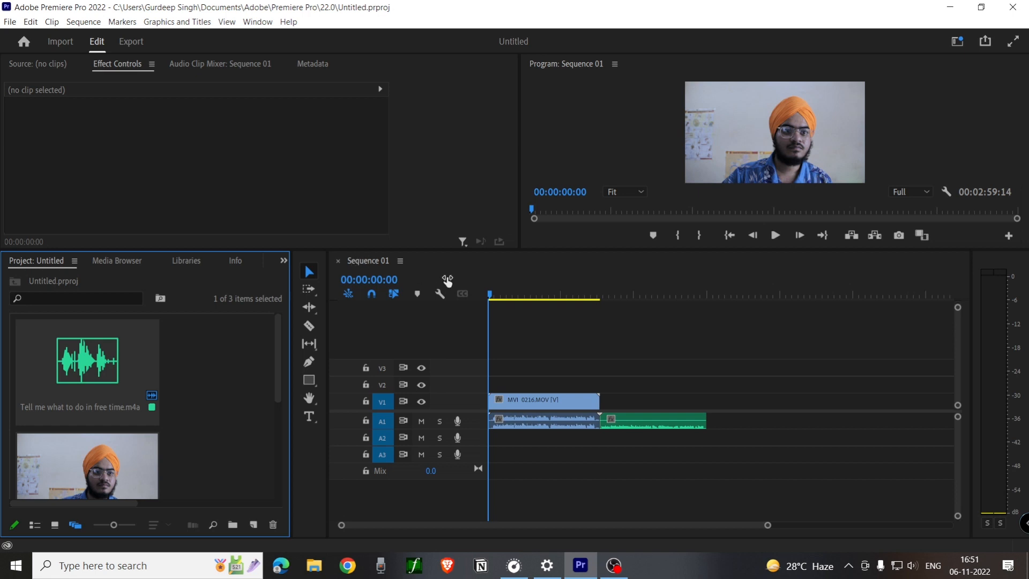
Step: Close Sequence 01 and create a sequence from the MVI_0216.MOV clip in the empty timeline
{"action": "left_click", "coordinate": [338, 261]}
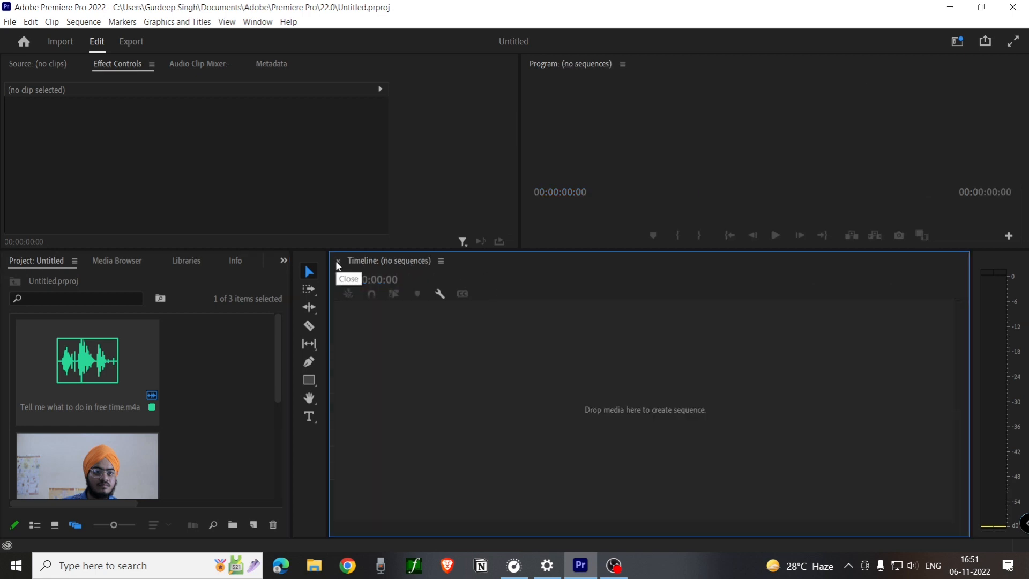
{"action": "scroll", "coordinate": [220, 424], "scroll_direction": "down", "scroll_amount": 2}
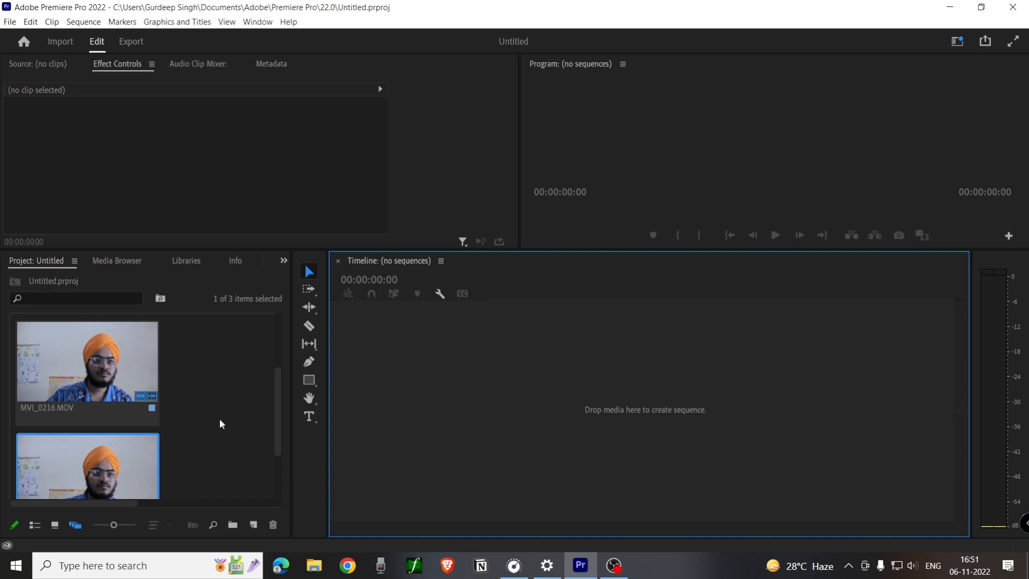
{"action": "scroll", "coordinate": [195, 425], "scroll_direction": "down", "scroll_amount": 2}
{"action": "scroll", "coordinate": [195, 426], "scroll_direction": "up", "scroll_amount": 3}
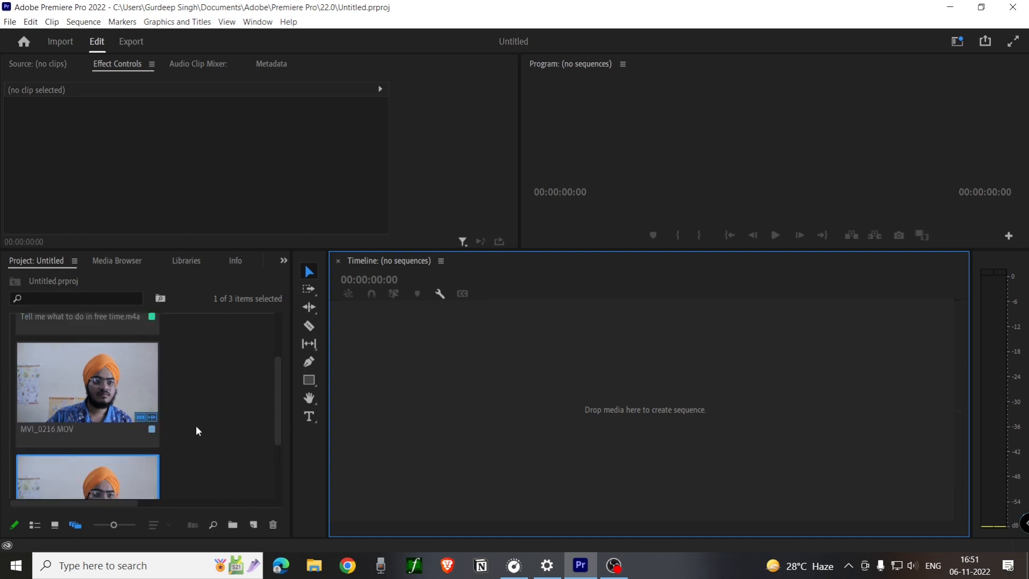
{"action": "scroll", "coordinate": [195, 429], "scroll_direction": "up", "scroll_amount": 2}
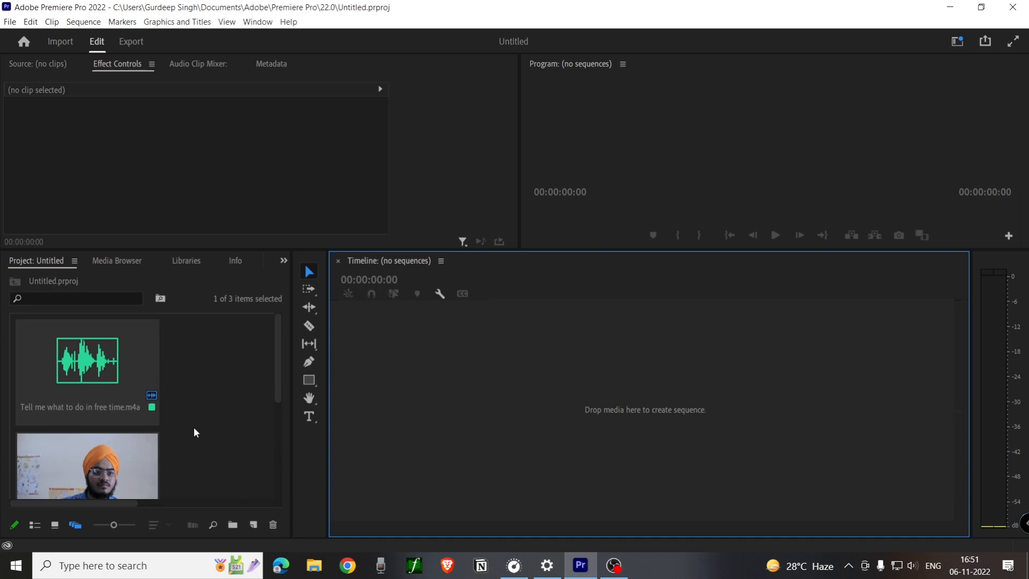
{"action": "scroll", "coordinate": [197, 456], "scroll_direction": "down", "scroll_amount": 1}
{"action": "left_click", "coordinate": [151, 451]}
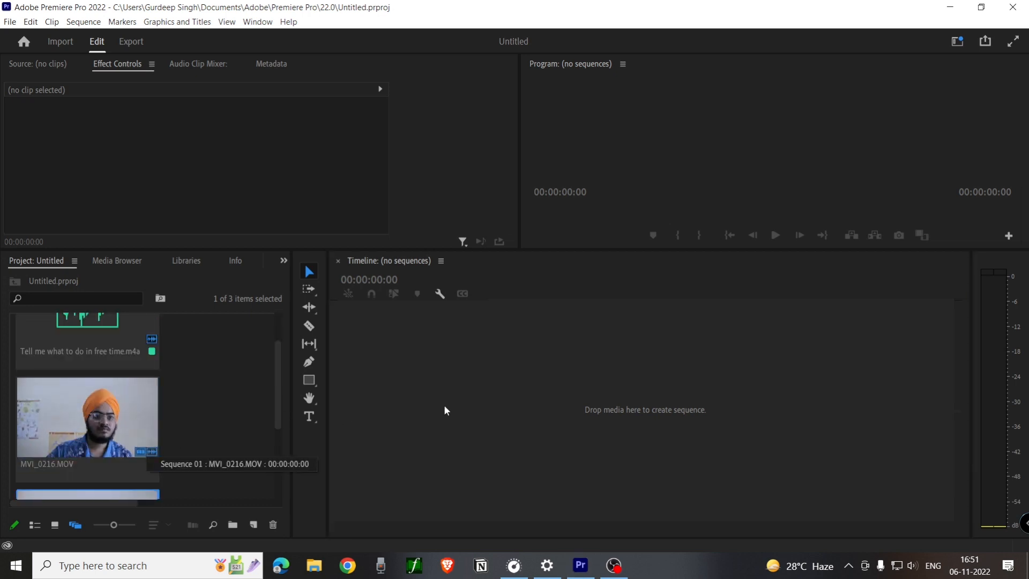
{"action": "left_click_drag", "start_coordinate": [75, 424], "coordinate": [405, 380]}
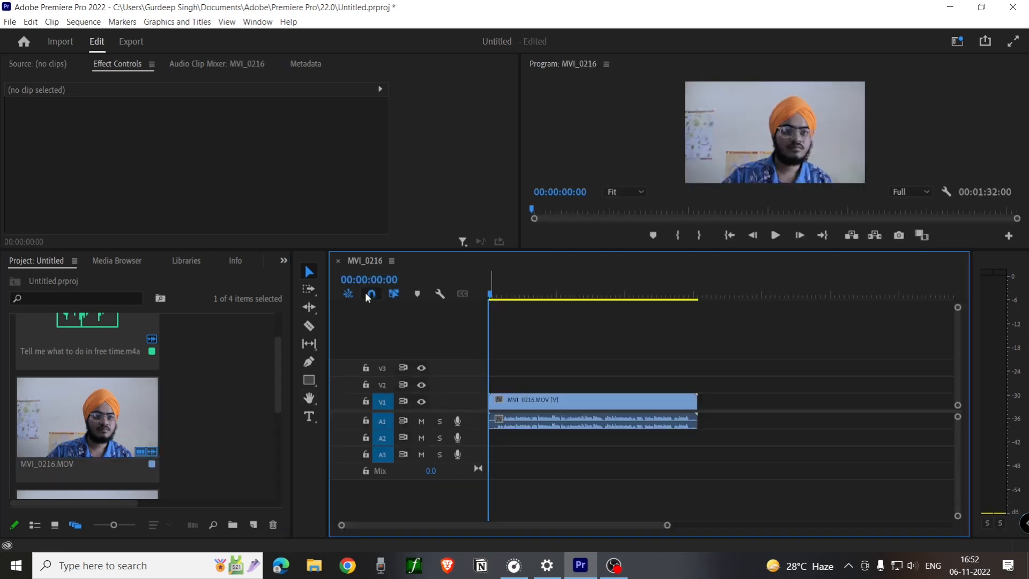
Step: Close the MVI_0216 sequence and build another sequence from the same MVI_0216.MOV clip
{"action": "left_click", "coordinate": [340, 261]}
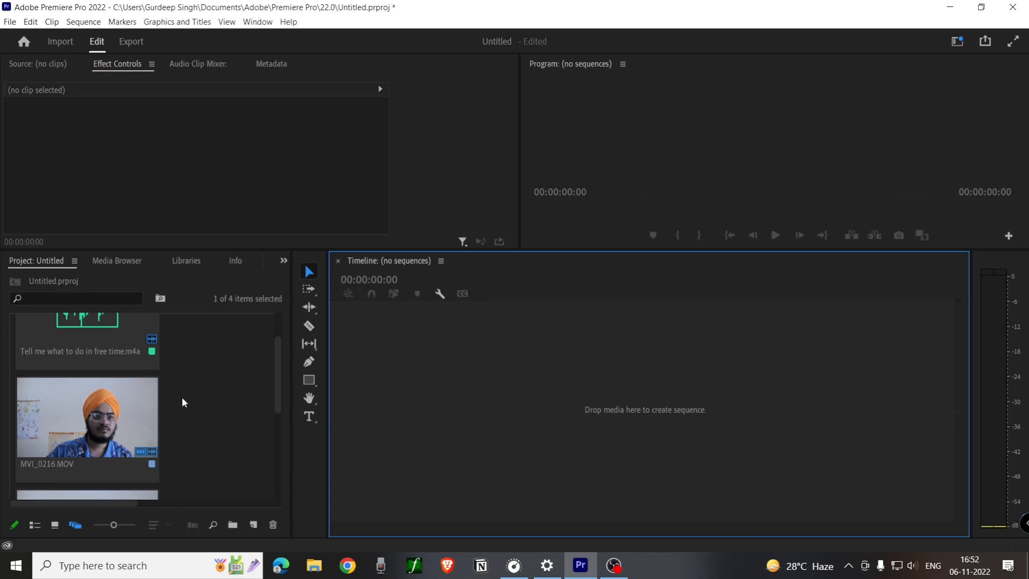
{"action": "left_click_drag", "start_coordinate": [86, 418], "coordinate": [447, 374]}
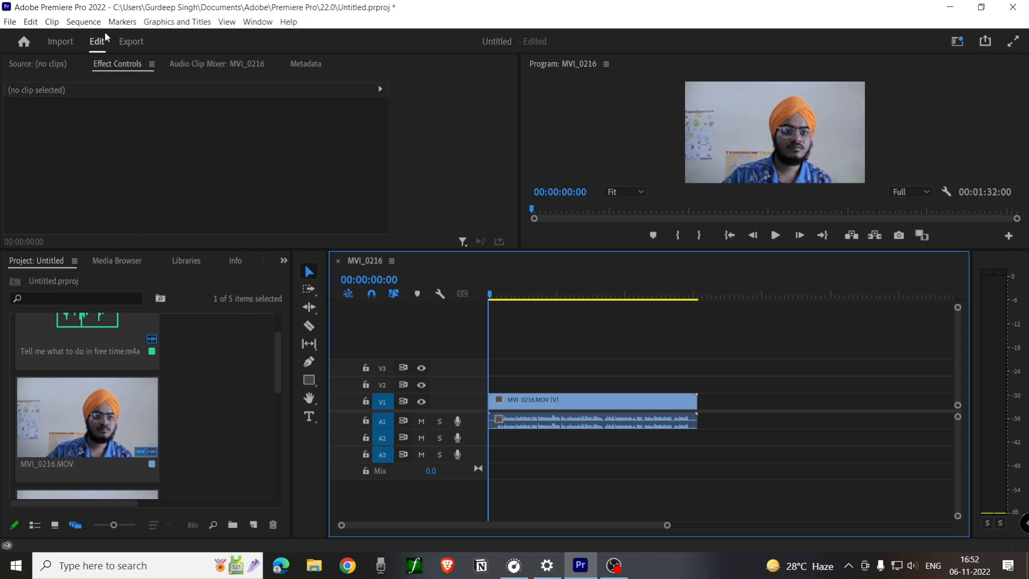
Step: Review the MVI_0216 sequence's settings and its available timebase options, leaving them unchanged
{"action": "left_click", "coordinate": [80, 22]}
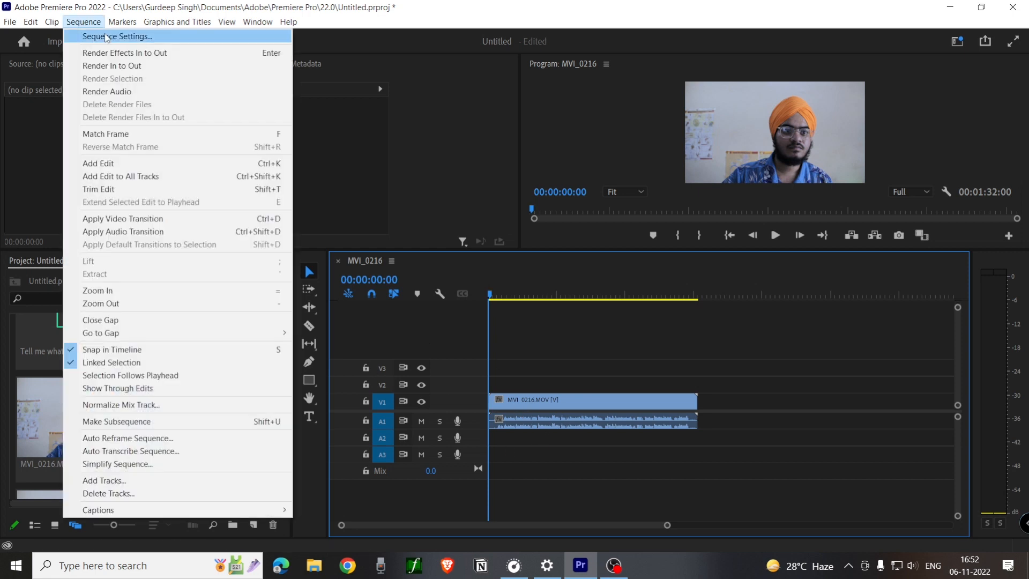
{"action": "left_click", "coordinate": [104, 35]}
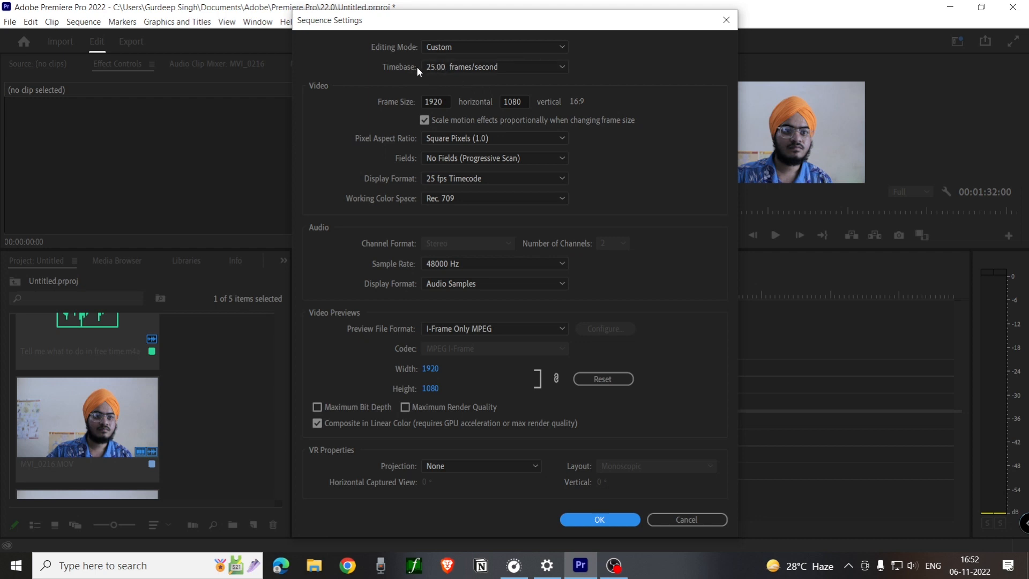
{"action": "left_click", "coordinate": [455, 68]}
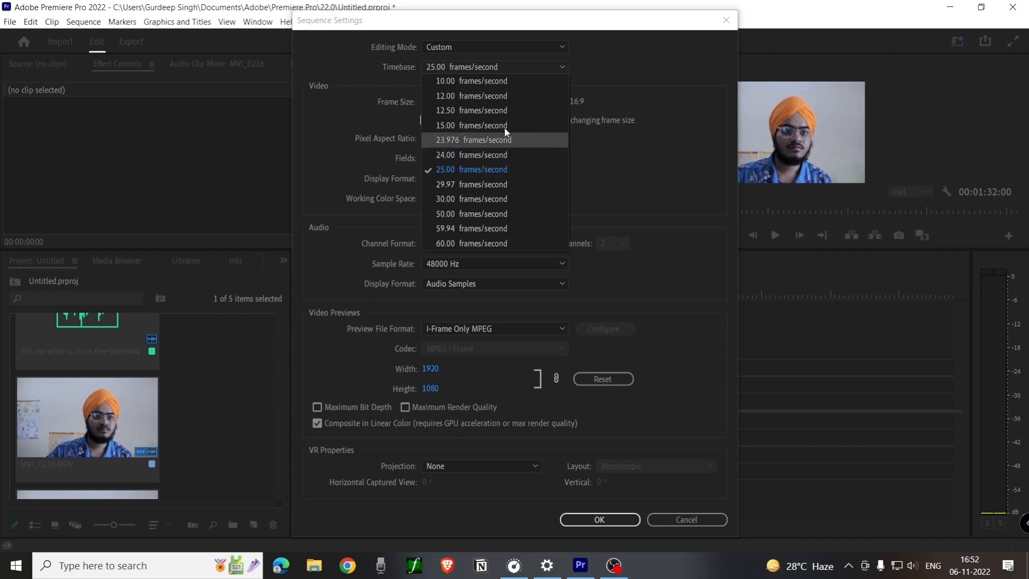
{"action": "left_click", "coordinate": [616, 74]}
{"action": "left_click", "coordinate": [726, 20]}
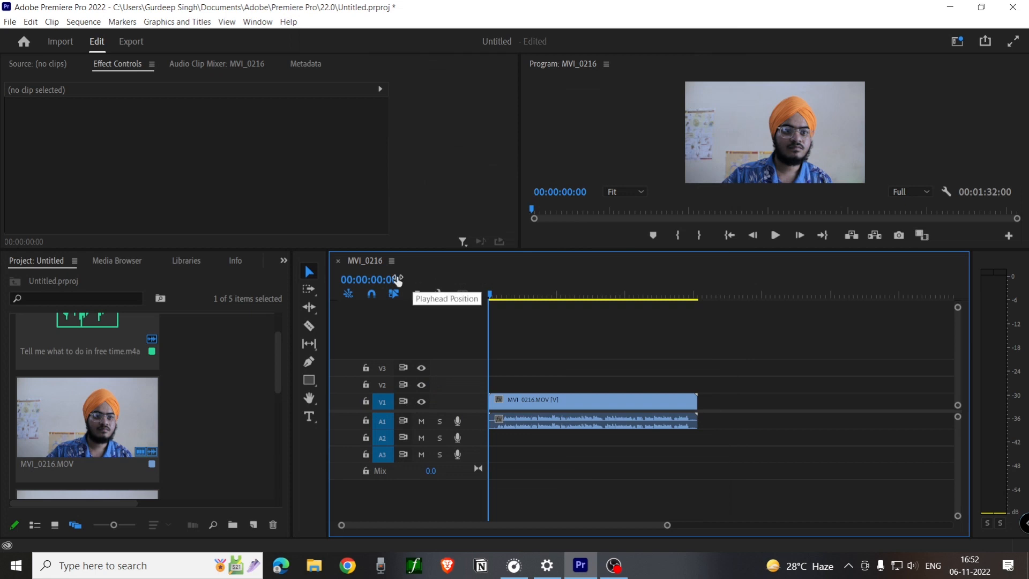
Step: Close the open sequence and create a new Sequence 01 in DSLR mode at 1920 x 1080 and 23.976 frames/second
{"action": "left_click", "coordinate": [339, 262]}
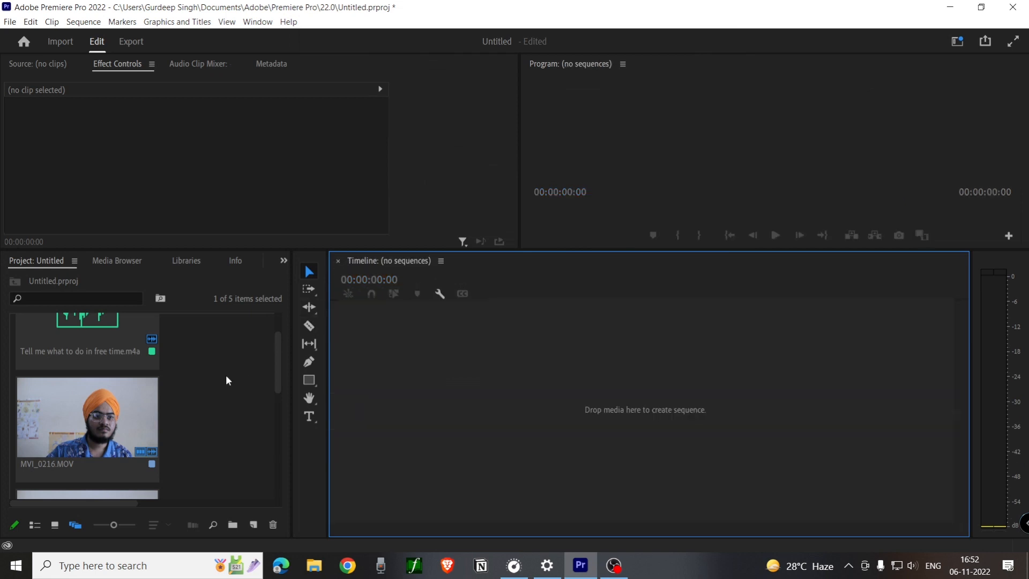
{"action": "left_click", "coordinate": [255, 526]}
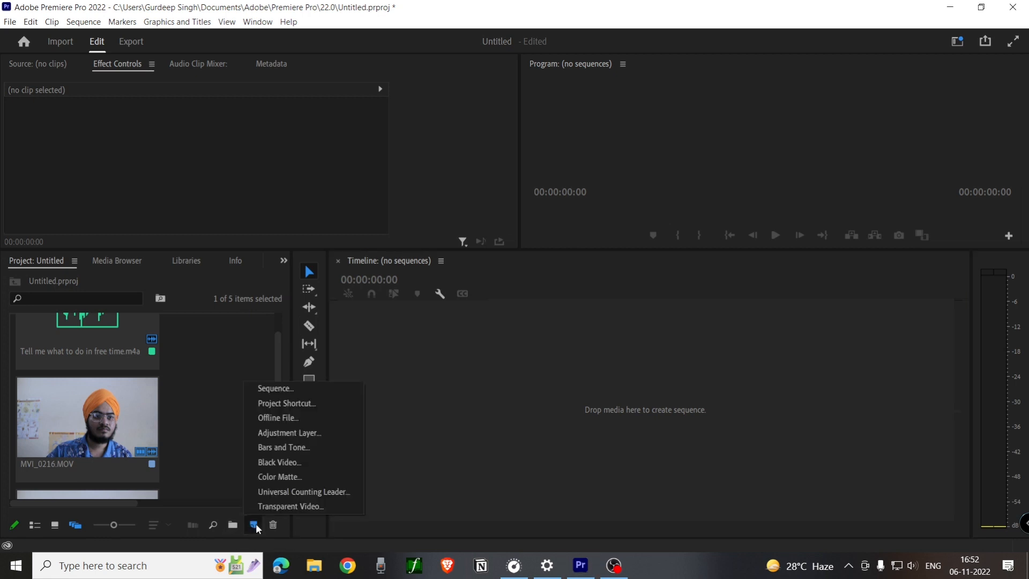
{"action": "left_click", "coordinate": [284, 393]}
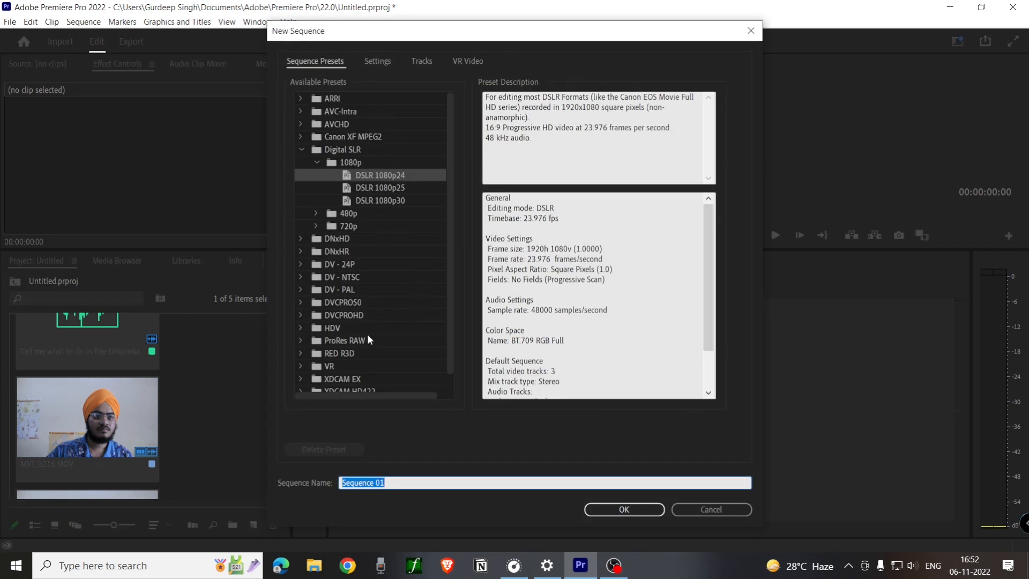
{"action": "left_click", "coordinate": [376, 59]}
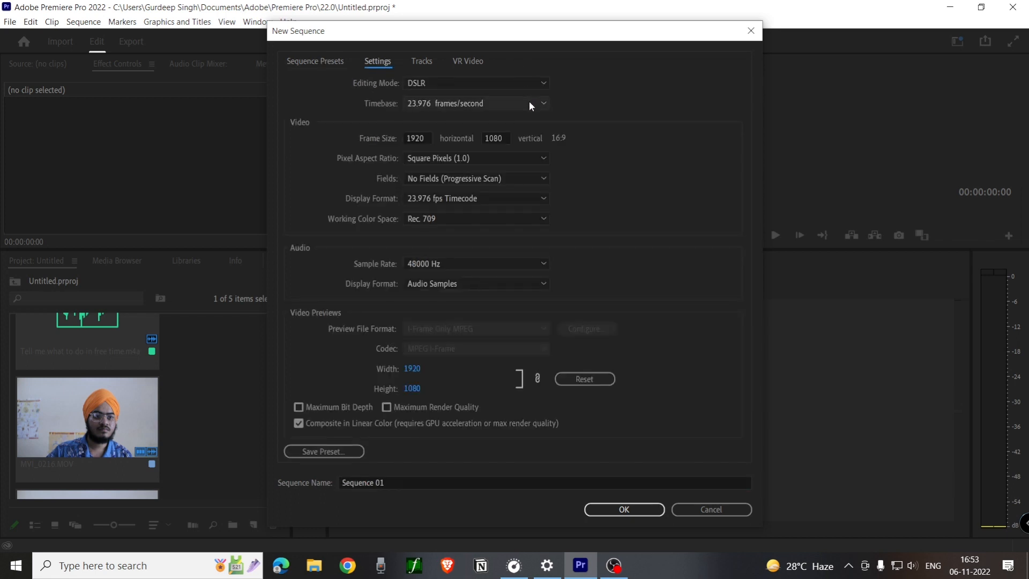
{"action": "left_click", "coordinate": [514, 80]}
{"action": "left_click", "coordinate": [513, 80]}
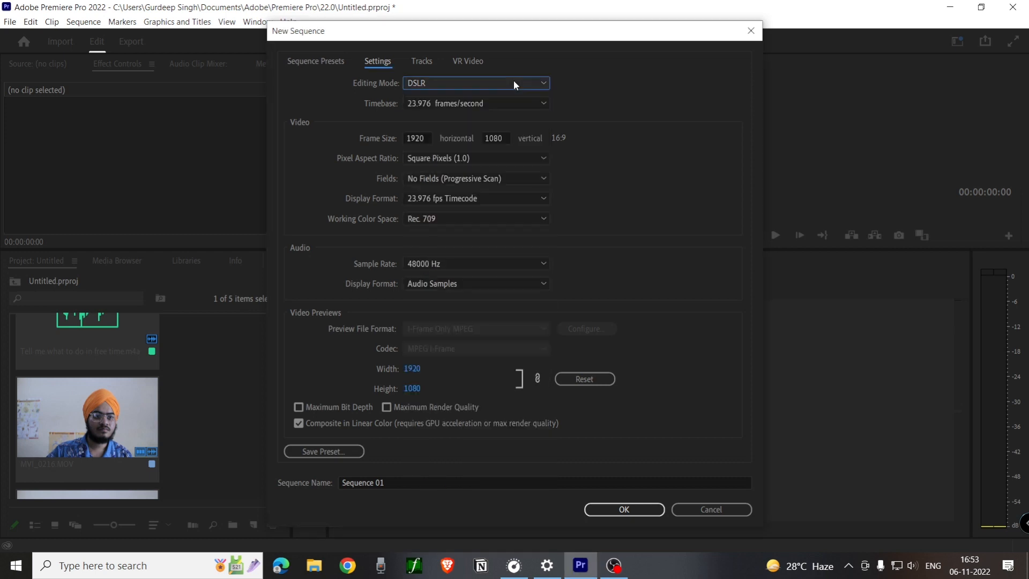
{"action": "left_click", "coordinate": [519, 102]}
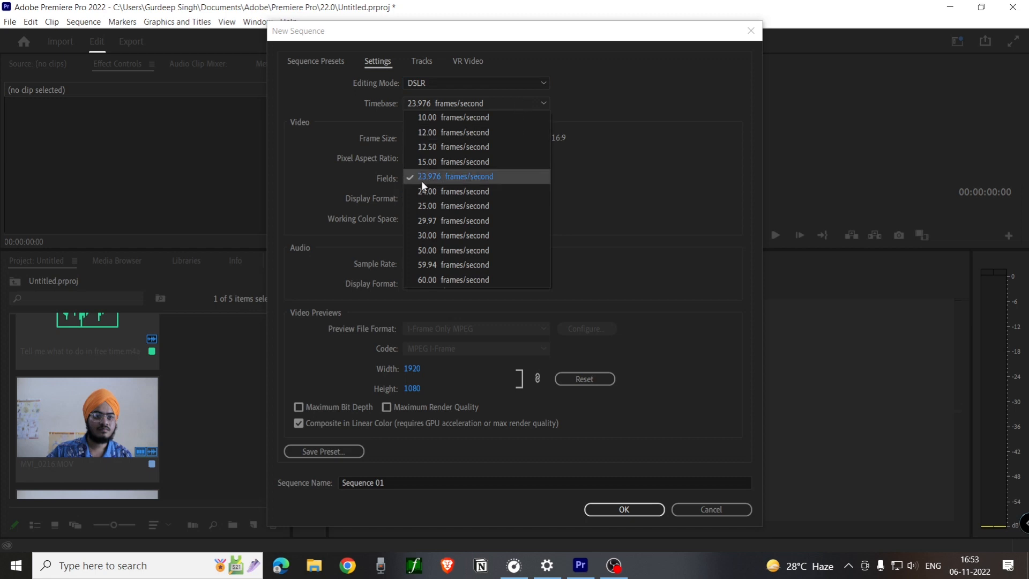
{"action": "left_click", "coordinate": [670, 204]}
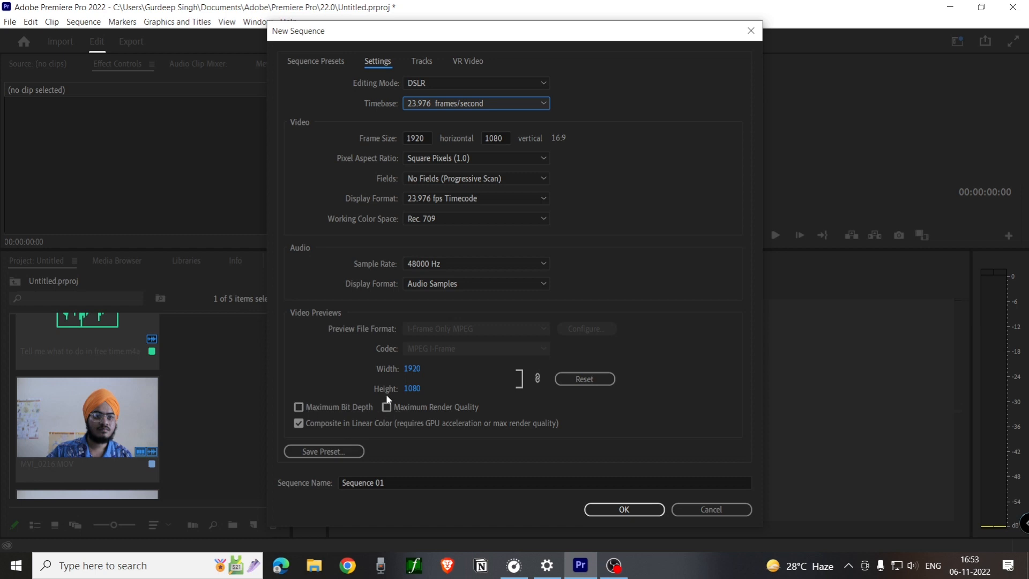
{"action": "left_click", "coordinate": [622, 509]}
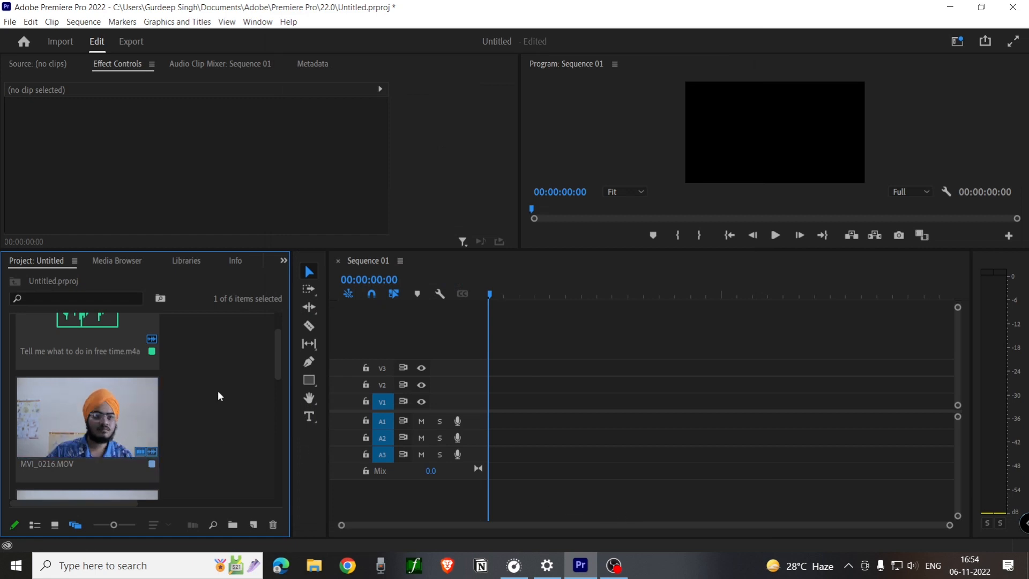
Step: Place the earlier Sequence 01 from the project bin at the start of the new timeline on V1 and A1
{"action": "scroll", "coordinate": [218, 390], "scroll_direction": "up", "scroll_amount": 2}
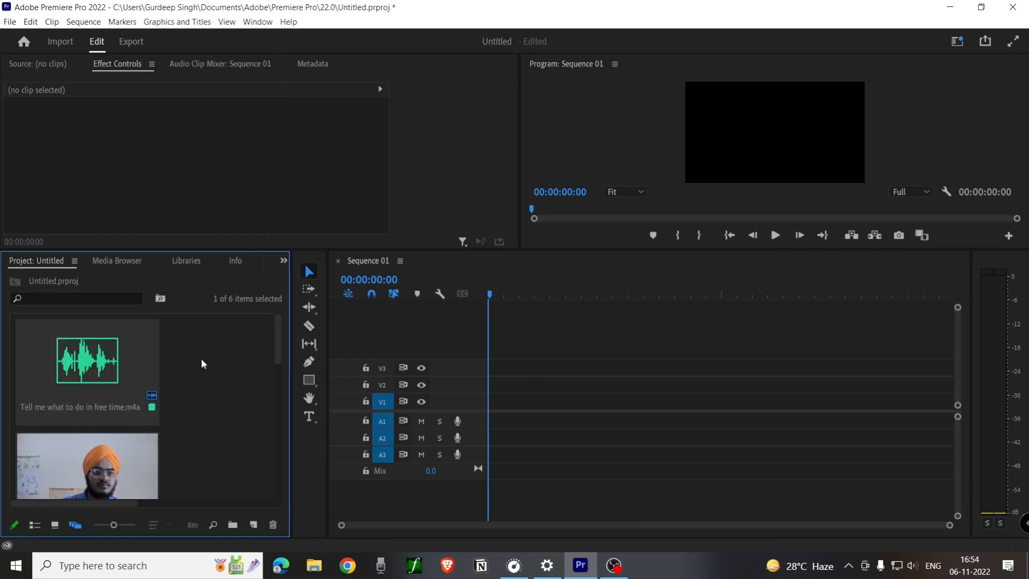
{"action": "scroll", "coordinate": [202, 358], "scroll_direction": "down", "scroll_amount": 3}
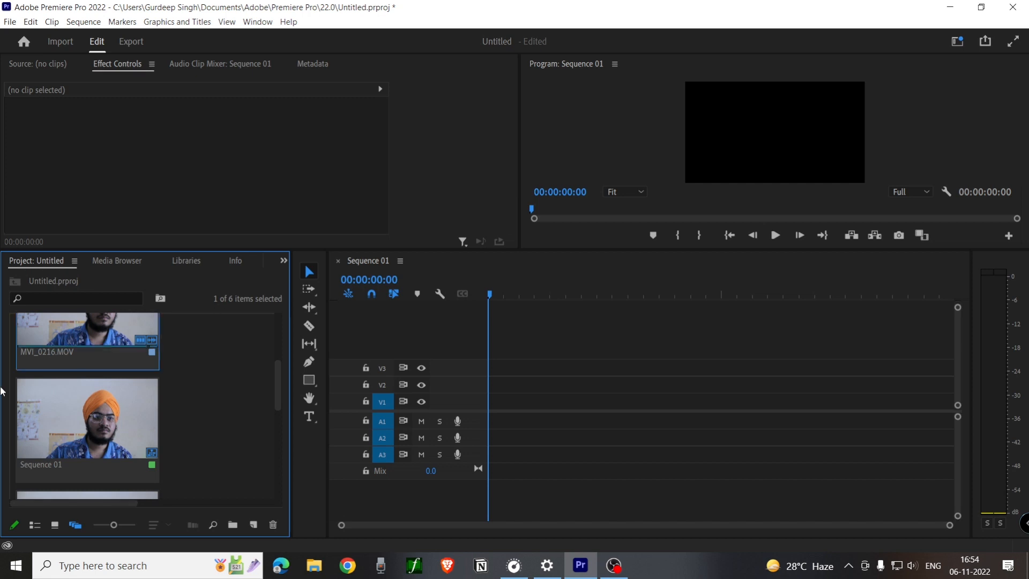
{"action": "left_click", "coordinate": [101, 433]}
{"action": "left_click_drag", "start_coordinate": [102, 433], "coordinate": [490, 397]}
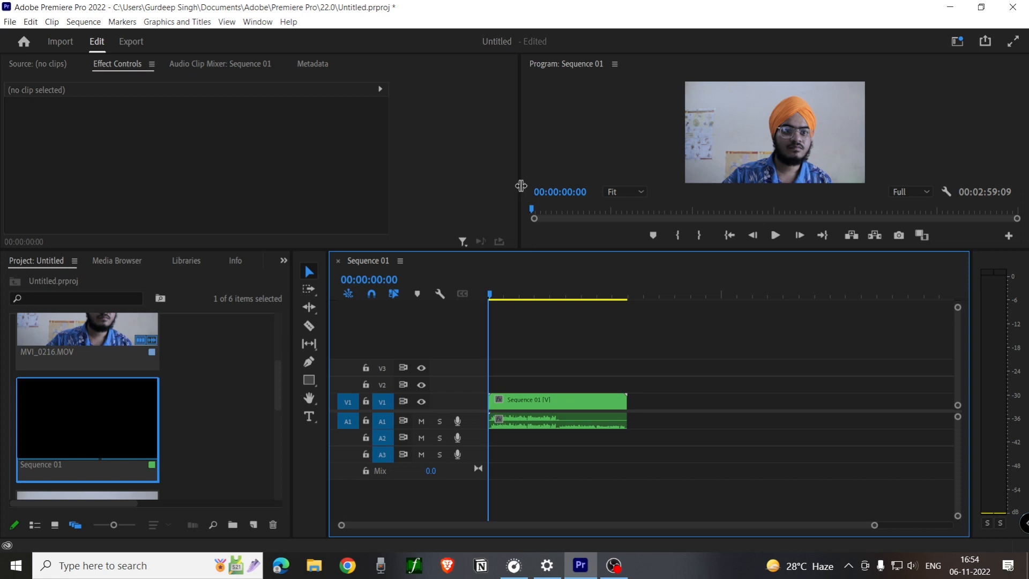
Step: Resize the workspace panels to widen the Program Monitor slightly and give the timeline more height
{"action": "mouse_move", "coordinate": [521, 185]}
{"action": "left_mouse_down"}
{"action": "mouse_move", "coordinate": [443, 214]}
{"action": "mouse_move", "coordinate": [175, 219]}
{"action": "mouse_move", "coordinate": [518, 201]}
{"action": "left_mouse_up"}
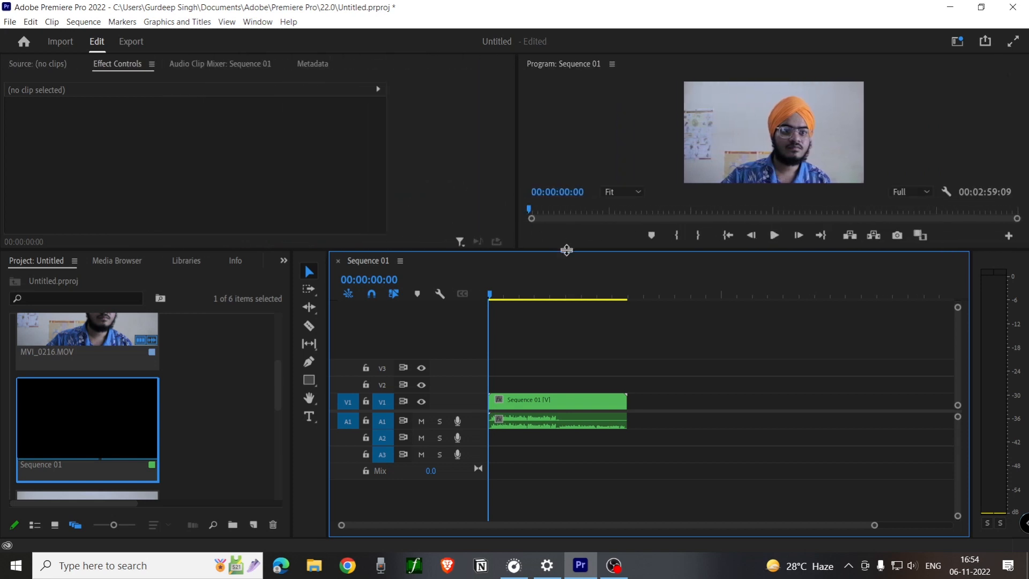
{"action": "left_click_drag", "start_coordinate": [566, 250], "coordinate": [554, 234]}
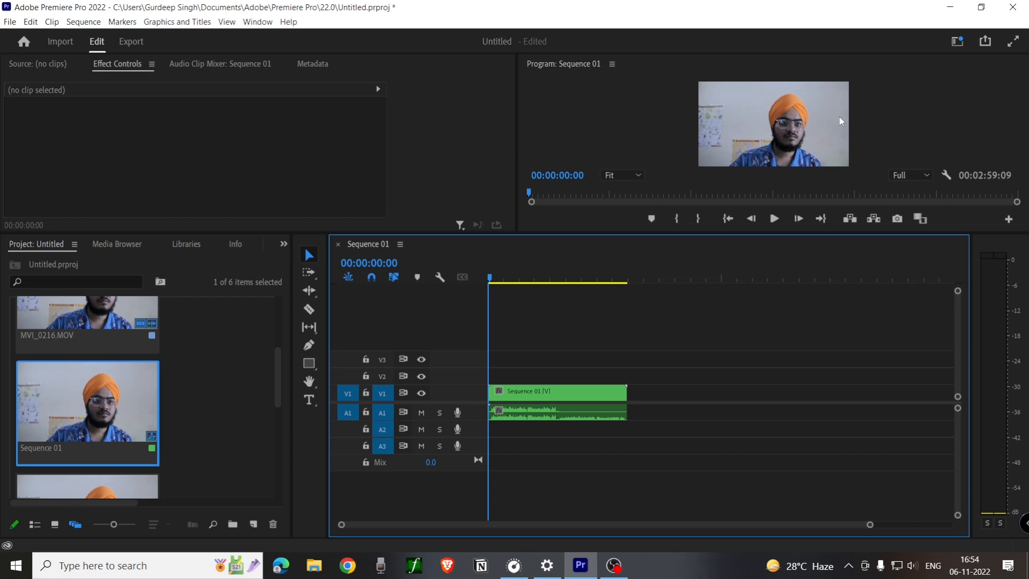
Step: Select the clip through the Program Monitor picture and view the frame full screen before returning to the workspace
{"action": "left_click", "coordinate": [815, 134]}
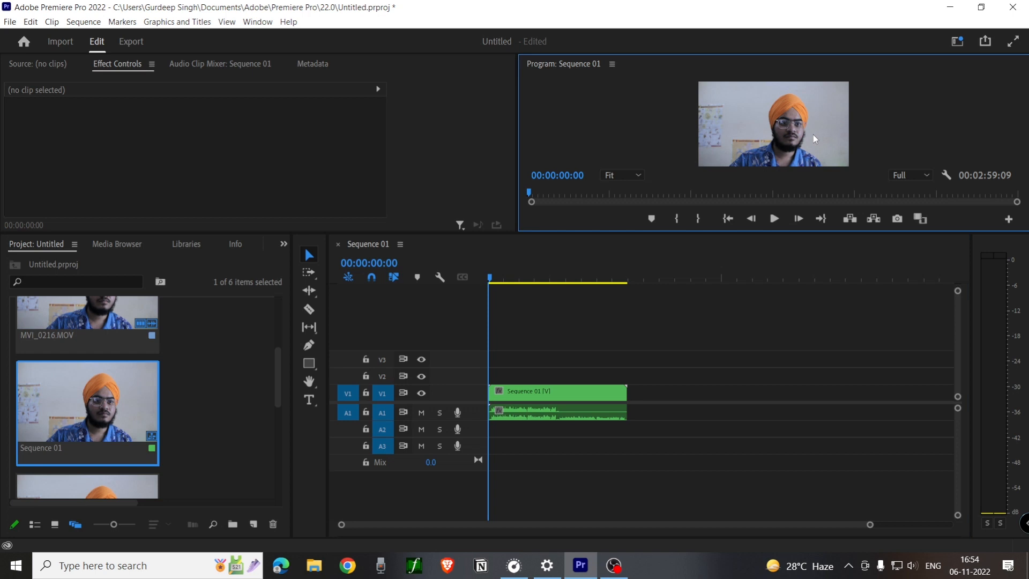
{"action": "left_click", "coordinate": [812, 134]}
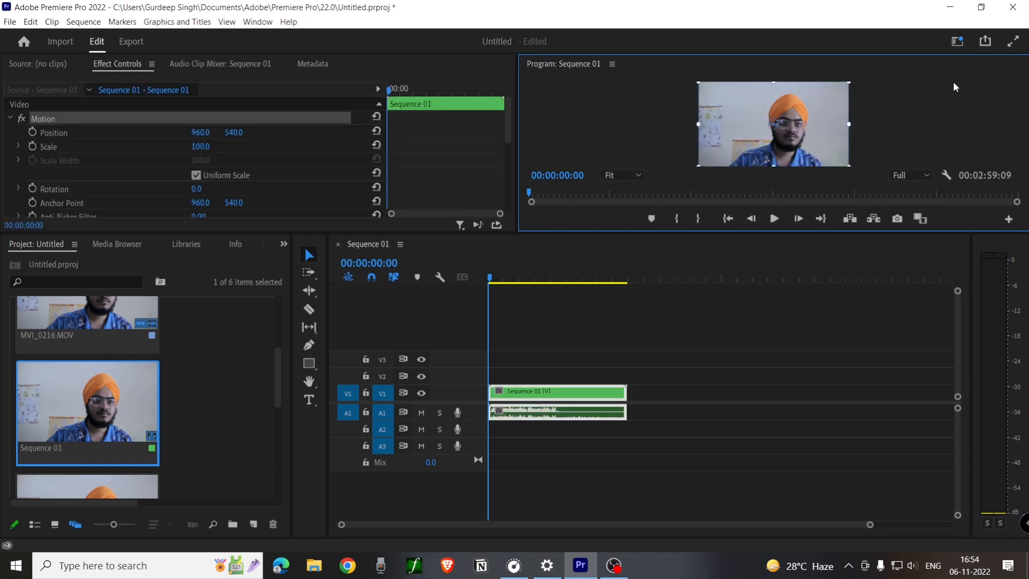
{"action": "left_click", "coordinate": [1013, 42]}
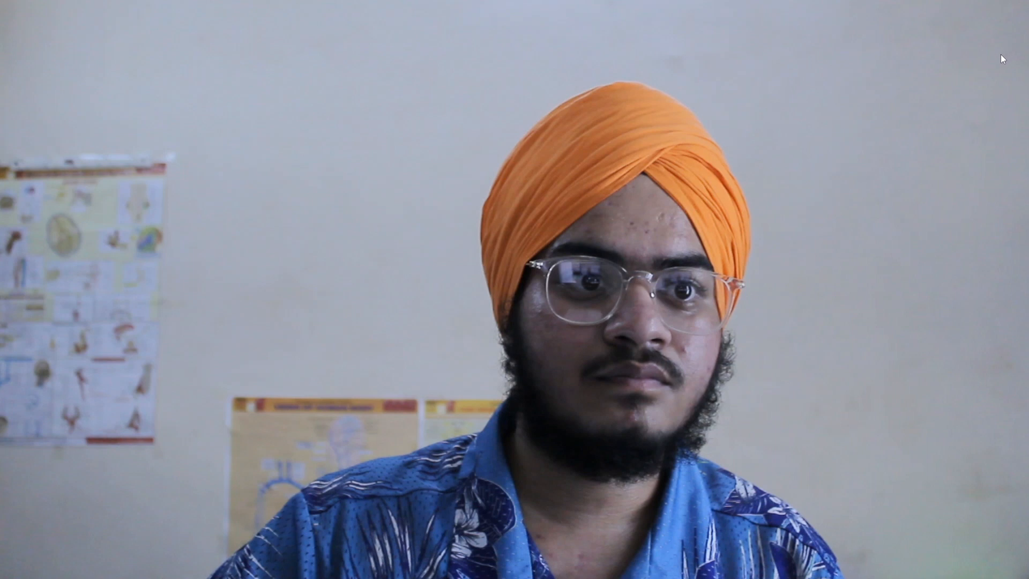
{"action": "key", "text": "Escape"}
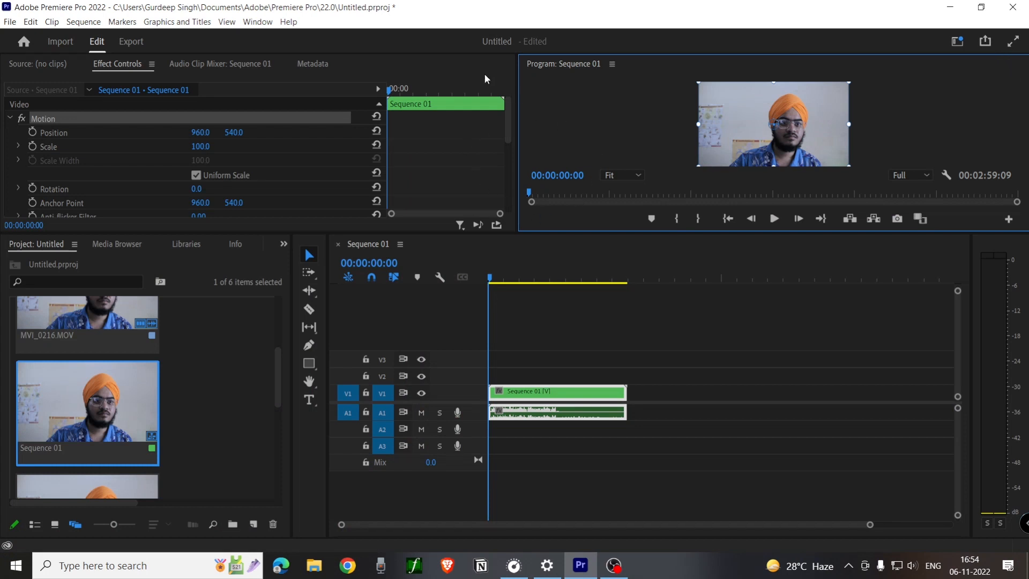
Step: Move the playhead to about 00:02:26:14 in the sequence
{"action": "left_click", "coordinate": [483, 89]}
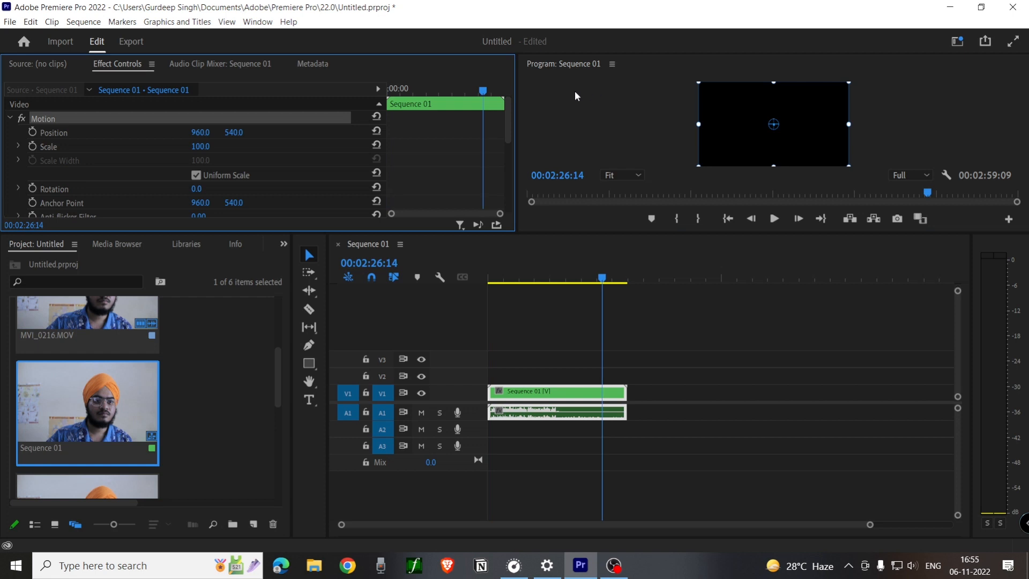
Step: View the media import page, return to the editing workspace, and move the sequence playhead to 00:00:13:18
{"action": "left_click", "coordinate": [72, 40]}
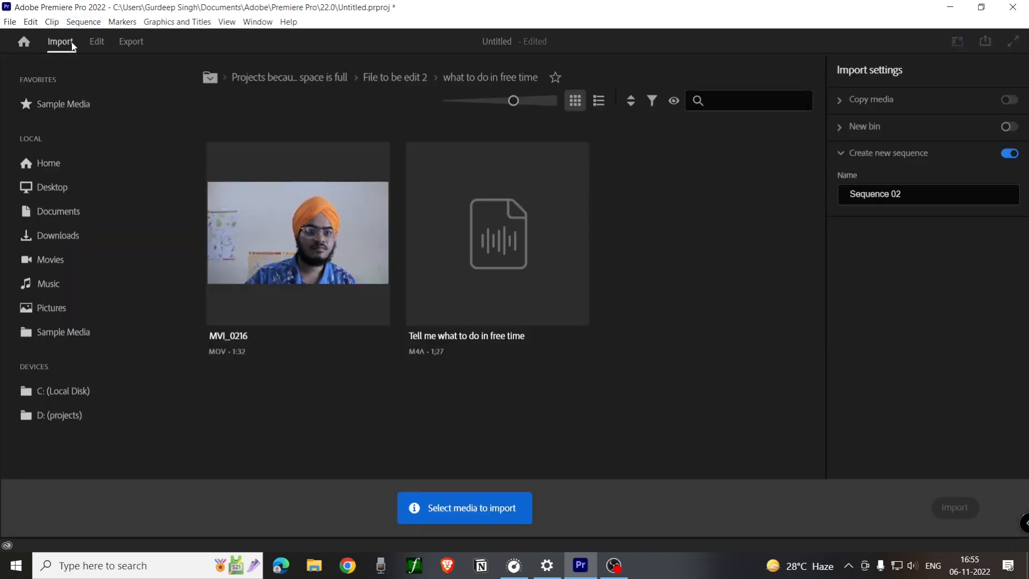
{"action": "left_click", "coordinate": [96, 43]}
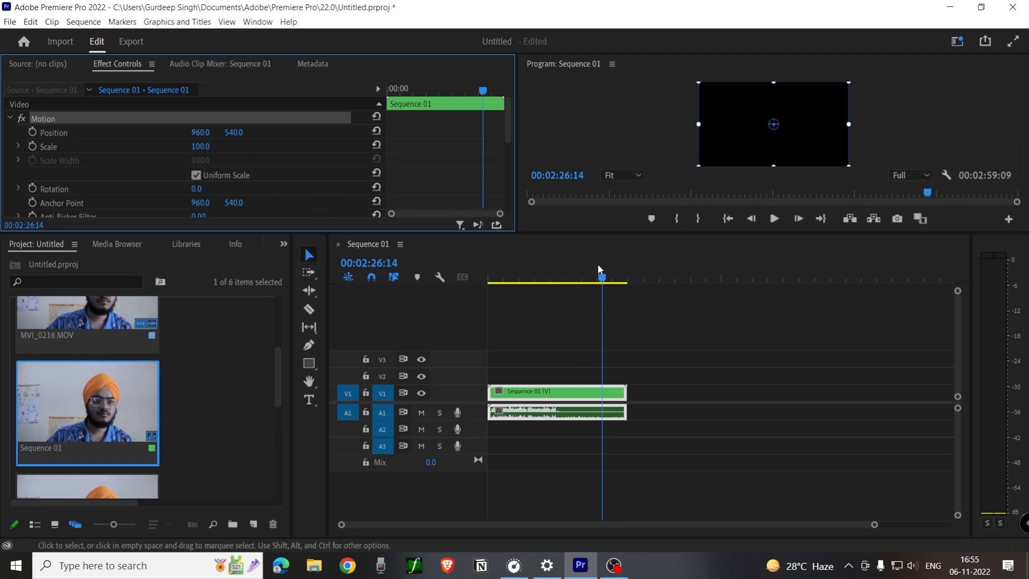
{"action": "left_click_drag", "start_coordinate": [604, 283], "coordinate": [498, 280]}
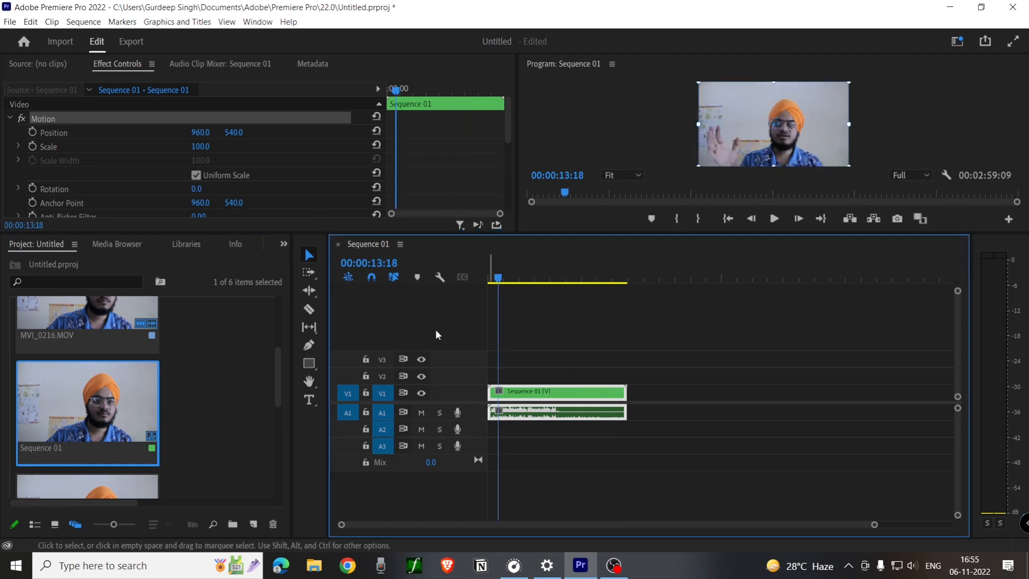
Step: Place Tell me what to do in free time.m4a from the project bin on track A2, just after the playhead
{"action": "scroll", "coordinate": [187, 400], "scroll_direction": "down", "scroll_amount": 2}
{"action": "scroll", "coordinate": [187, 400], "scroll_direction": "up", "scroll_amount": 2}
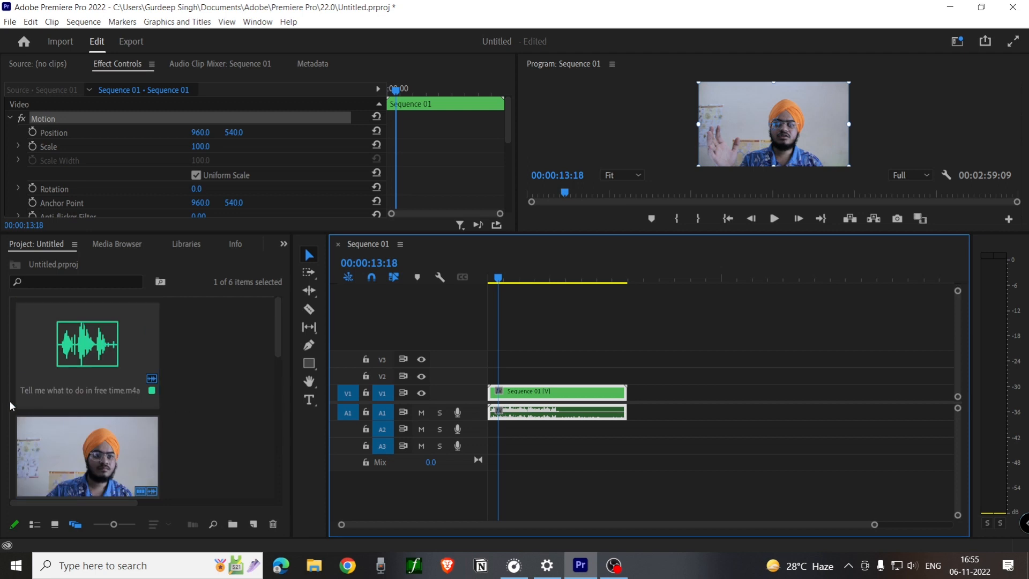
{"action": "left_click_drag", "start_coordinate": [34, 379], "coordinate": [509, 429]}
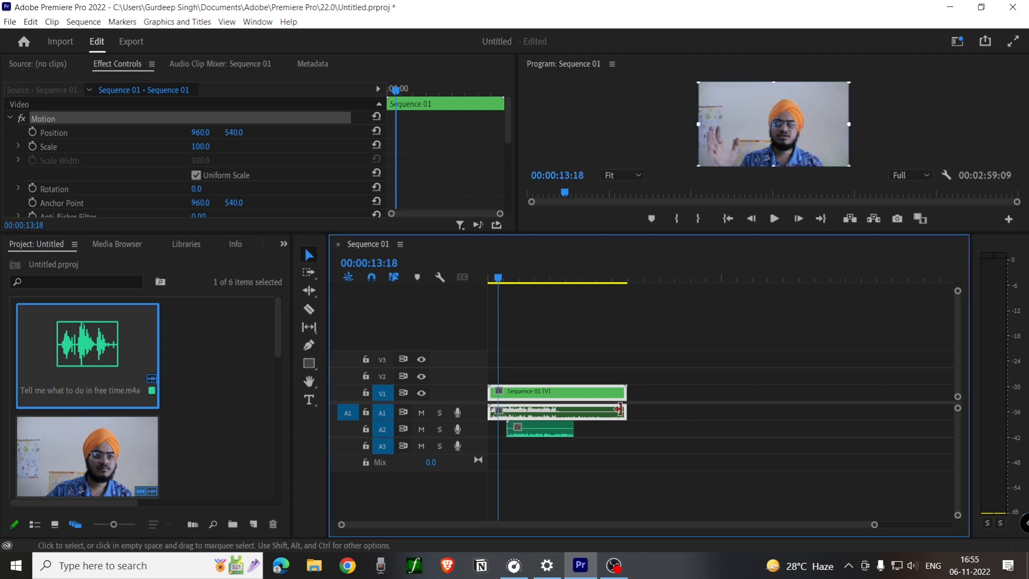
Step: Try to create a multi-camera source sequence from the m4a audio and MVI_0216.MOV, synchronized by Audio on track channel 1
{"action": "scroll", "coordinate": [186, 412], "scroll_direction": "down", "scroll_amount": 2}
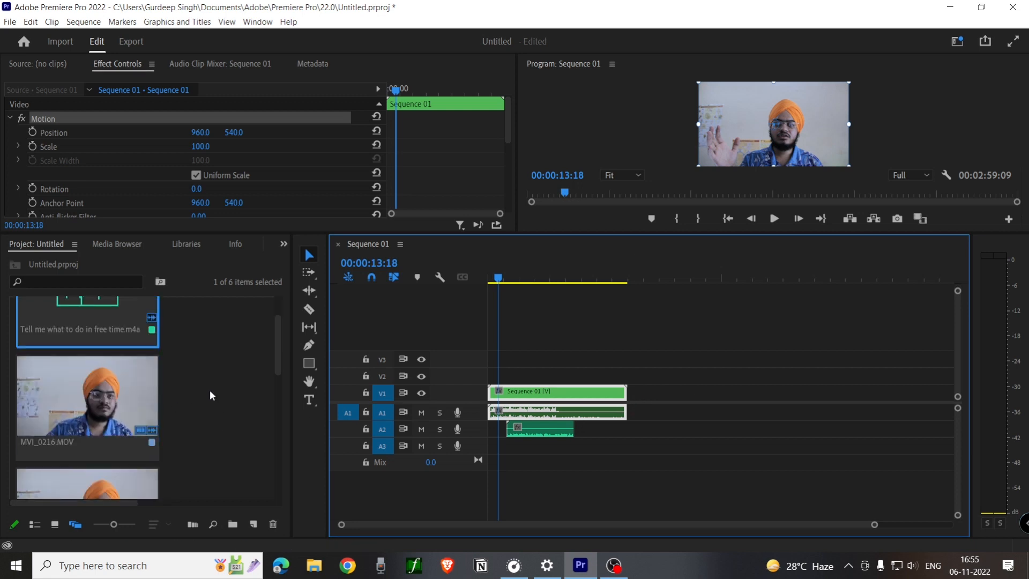
{"action": "scroll", "coordinate": [126, 326], "scroll_direction": "up", "scroll_amount": 2}
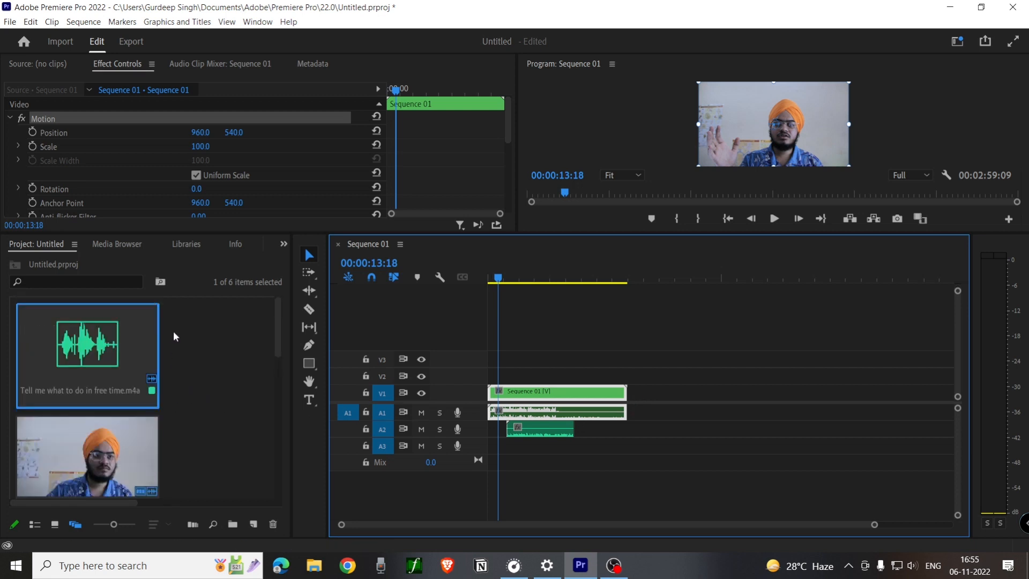
{"action": "left_click_drag", "start_coordinate": [217, 480], "coordinate": [145, 386]}
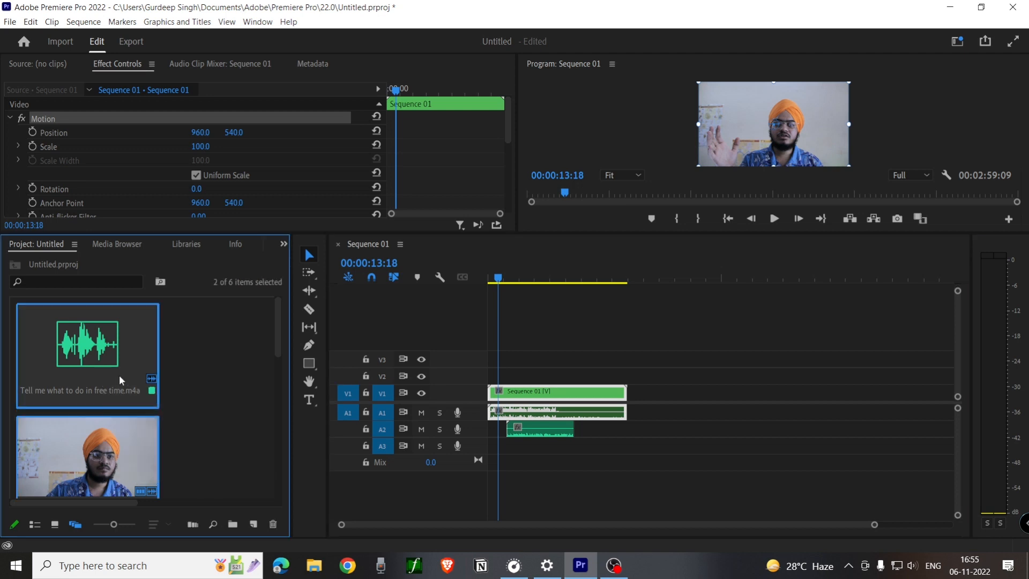
{"action": "right_click", "coordinate": [119, 380]}
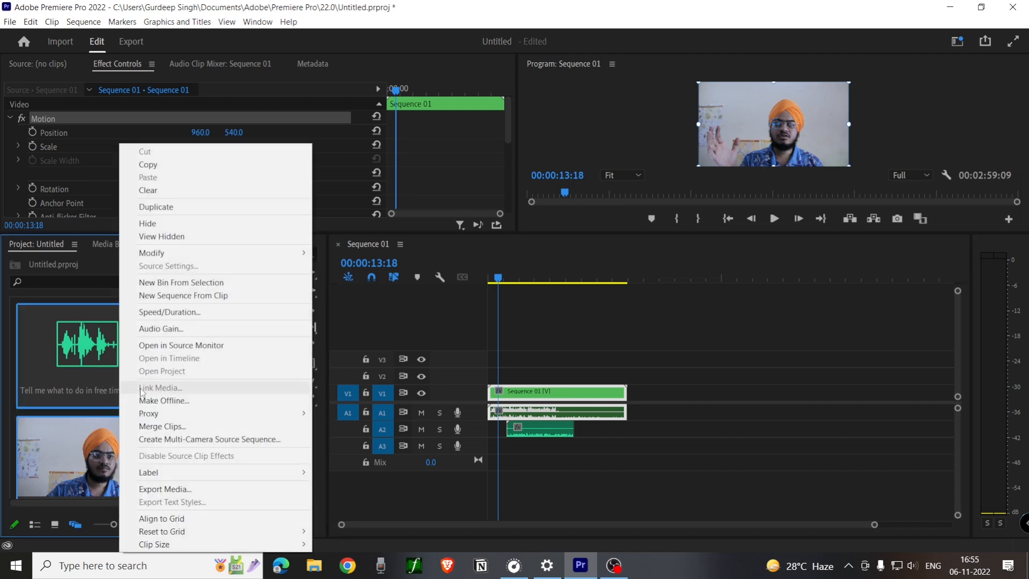
{"action": "left_click", "coordinate": [174, 440]}
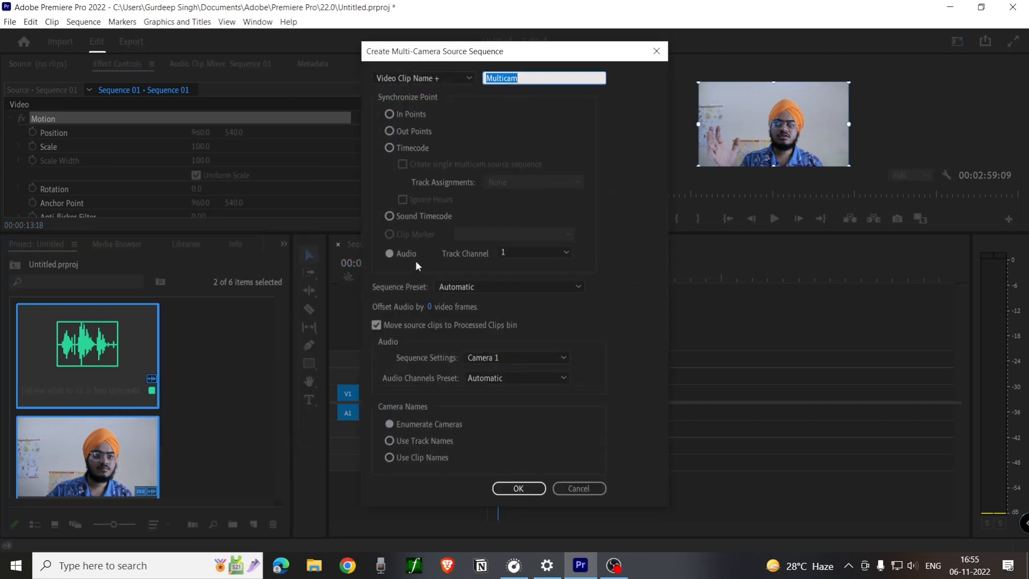
{"action": "left_click", "coordinate": [410, 252]}
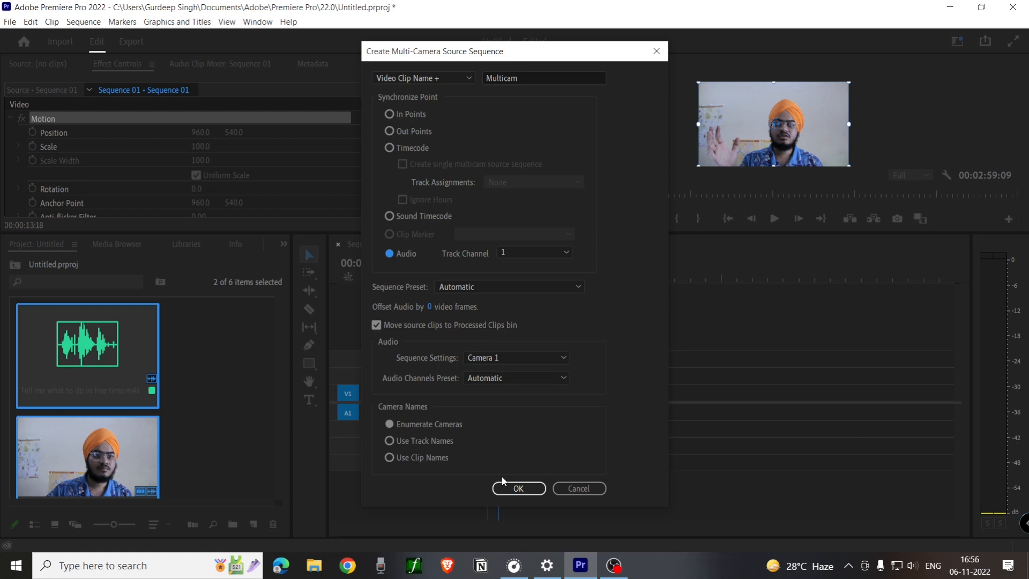
{"action": "left_click", "coordinate": [512, 486]}
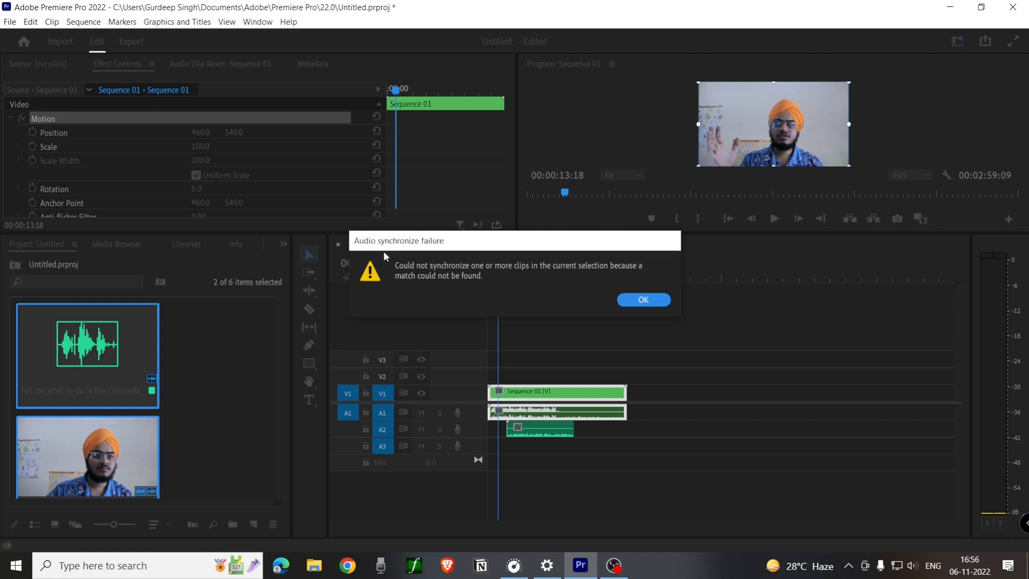
{"action": "left_click", "coordinate": [660, 300]}
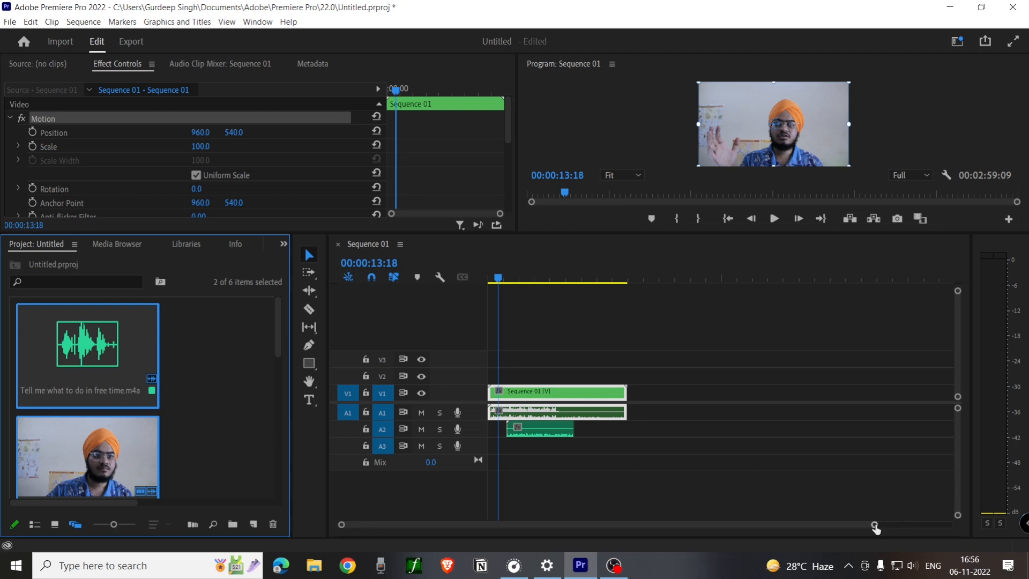
Step: Increase the heights of tracks V1, A1 and A2 so the audio waveforms can be compared, keeping A2 taller than A1
{"action": "left_click_drag", "start_coordinate": [876, 528], "coordinate": [900, 483]}
{"action": "scroll", "coordinate": [812, 476], "scroll_direction": "down", "scroll_amount": 20}
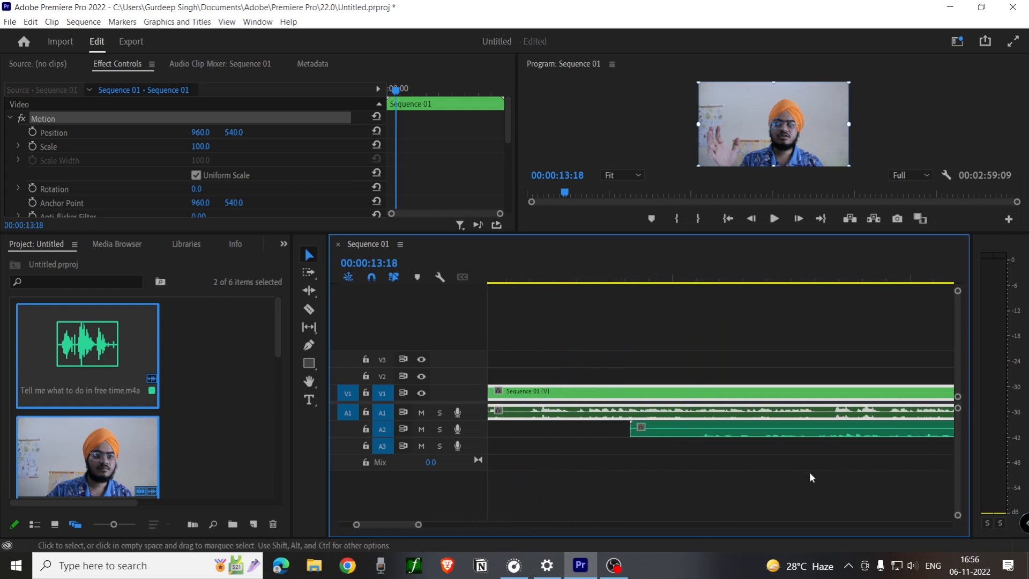
{"action": "scroll", "coordinate": [811, 474], "scroll_direction": "down", "scroll_amount": 3}
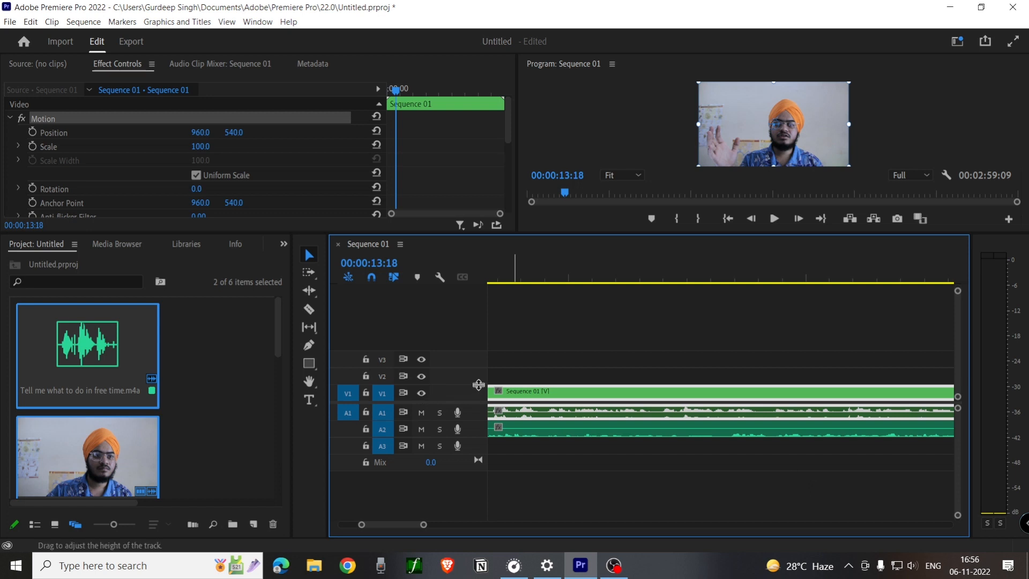
{"action": "left_click_drag", "start_coordinate": [482, 384], "coordinate": [501, 345]}
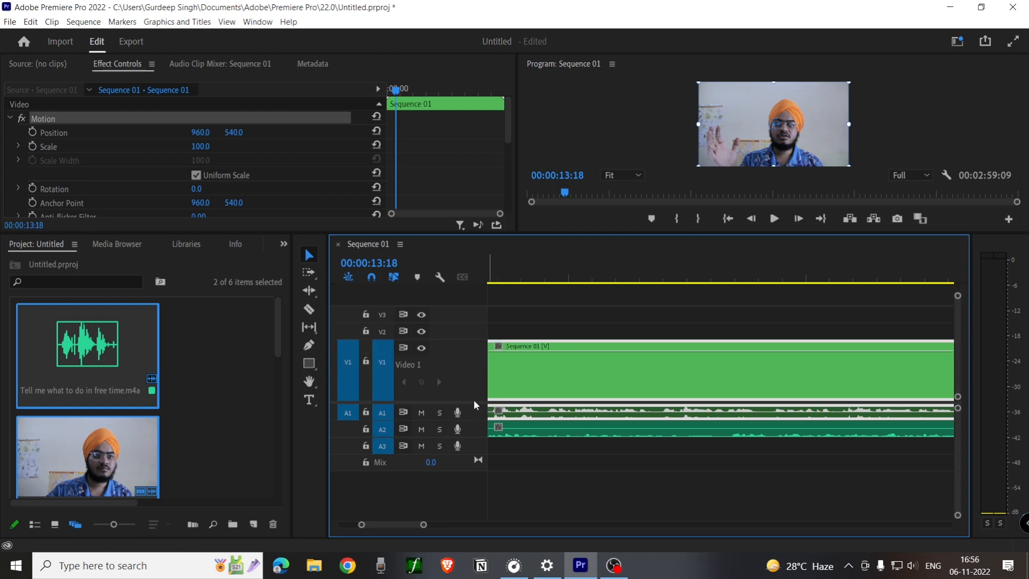
{"action": "left_click_drag", "start_coordinate": [476, 403], "coordinate": [484, 321]}
{"action": "left_click_drag", "start_coordinate": [476, 356], "coordinate": [470, 485]}
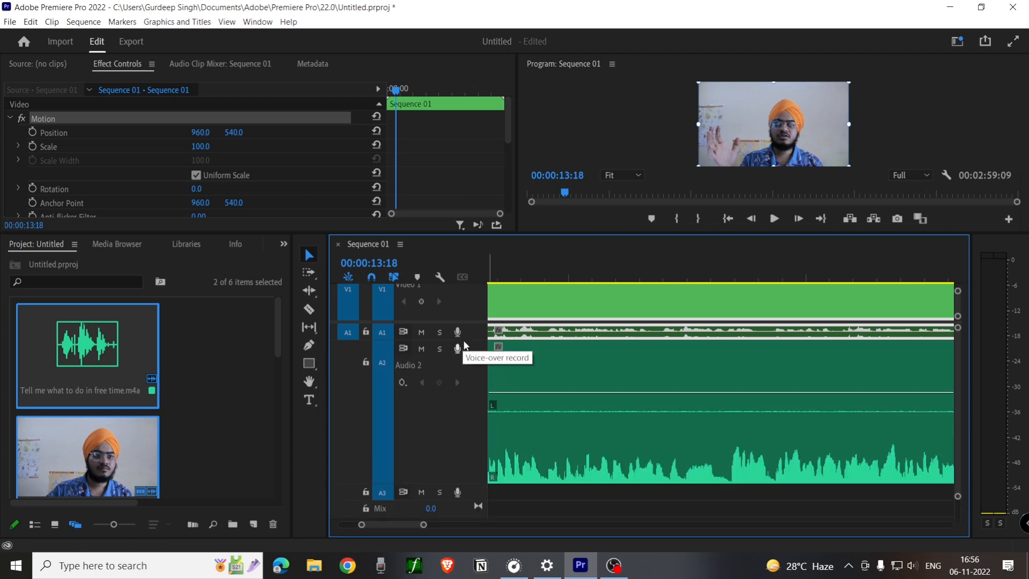
{"action": "left_click_drag", "start_coordinate": [464, 339], "coordinate": [470, 409]}
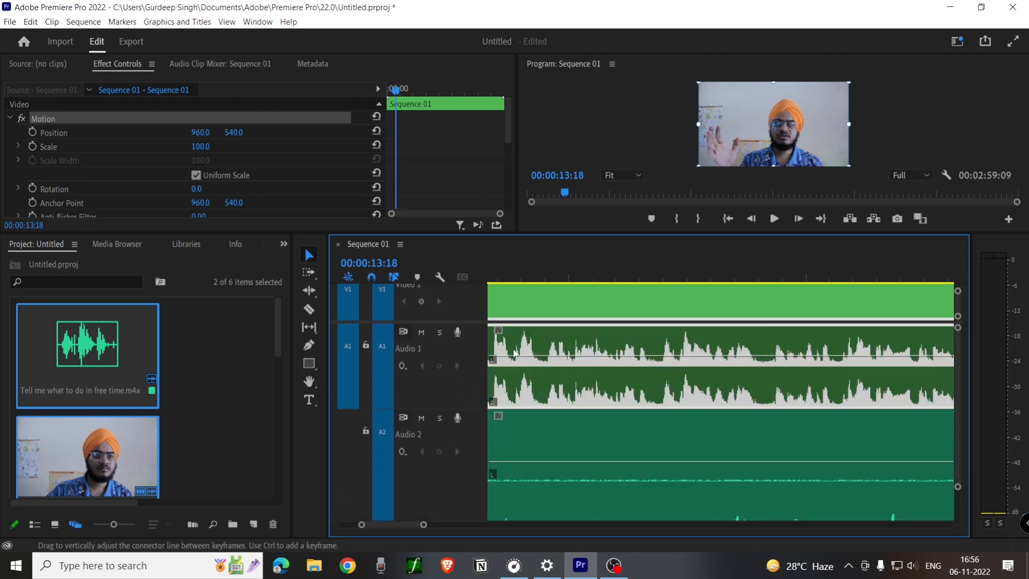
{"action": "scroll", "coordinate": [607, 402], "scroll_direction": "down", "scroll_amount": 1}
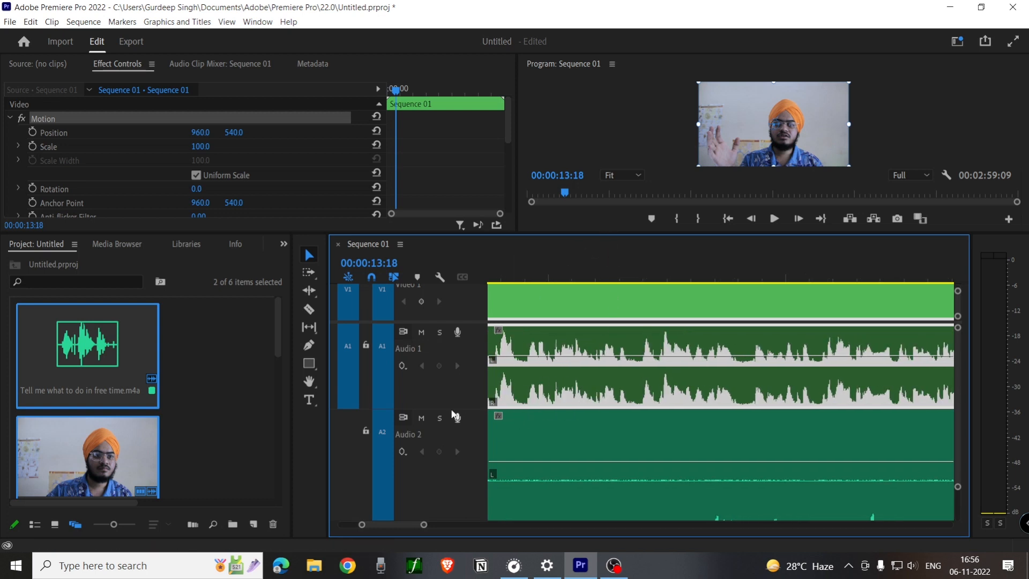
{"action": "left_click_drag", "start_coordinate": [451, 398], "coordinate": [452, 374]}
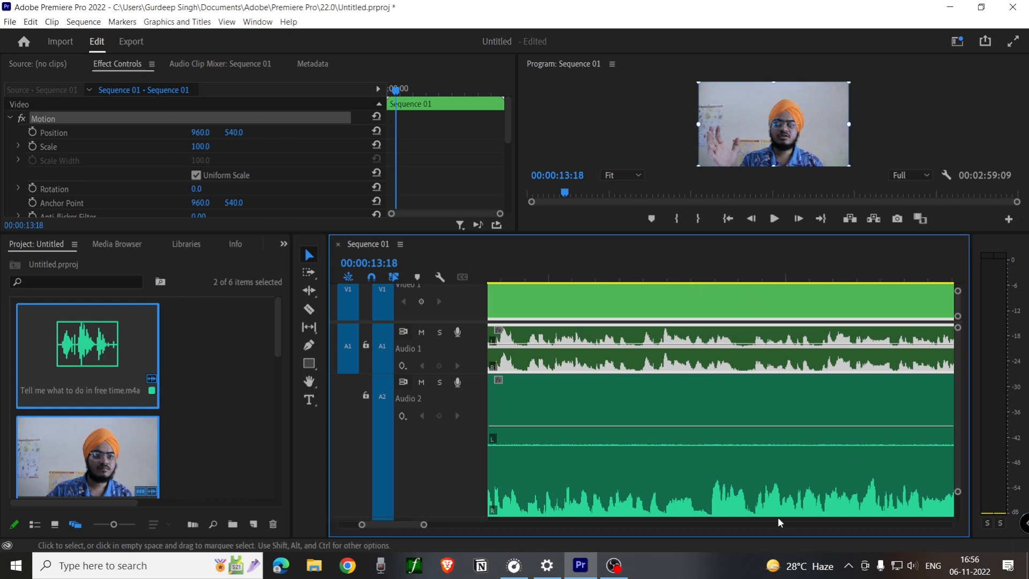
Step: Move the separate audio clip on A2 earlier so it starts at about 00:00:03:05, roughly matching the A1 waveform
{"action": "left_click_drag", "start_coordinate": [405, 524], "coordinate": [619, 528]}
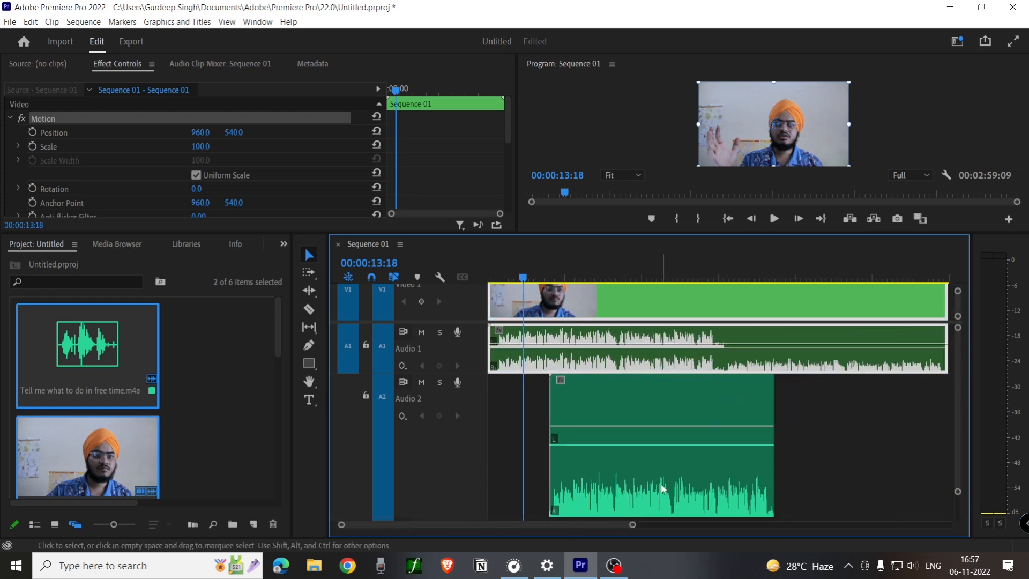
{"action": "left_click", "coordinate": [663, 397]}
{"action": "left_click_drag", "start_coordinate": [660, 398], "coordinate": [611, 403]}
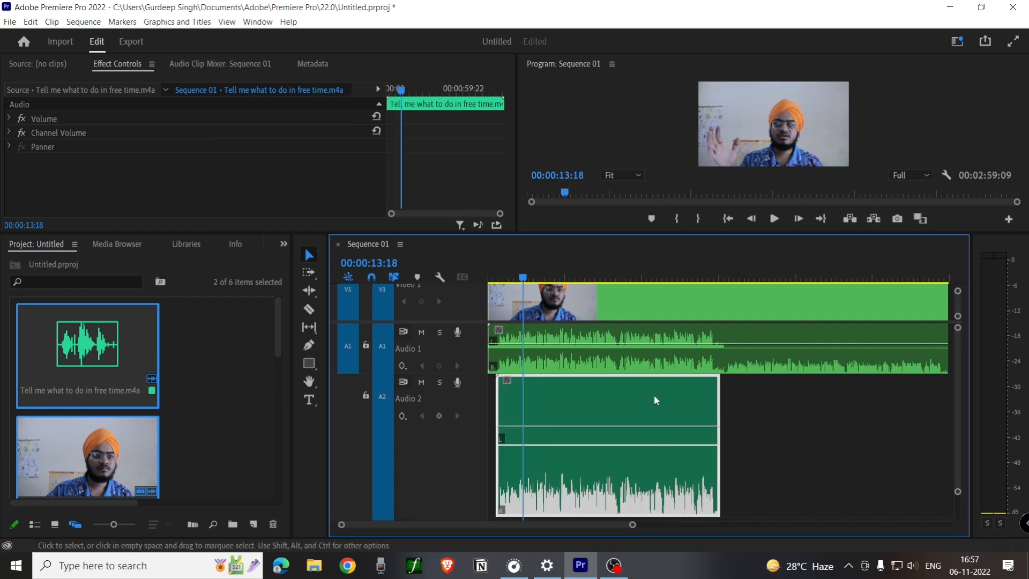
{"action": "left_click", "coordinate": [741, 422]}
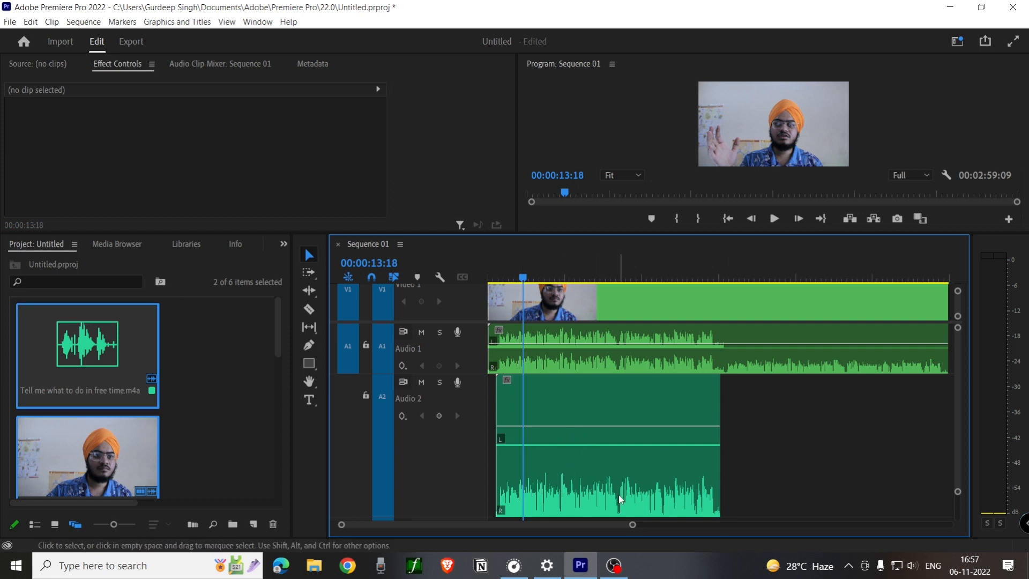
Step: Using the quiet gap near 00:00:50:16 as reference, nudge the A2 audio clip slightly earlier to line up with the A1 waveform
{"action": "left_click", "coordinate": [619, 266]}
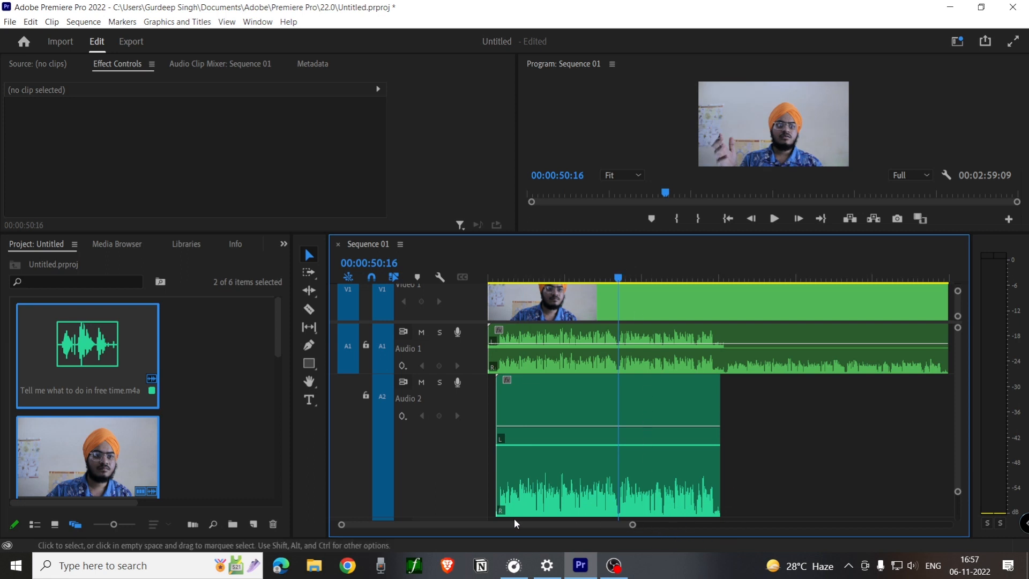
{"action": "left_click_drag", "start_coordinate": [342, 526], "coordinate": [360, 527]}
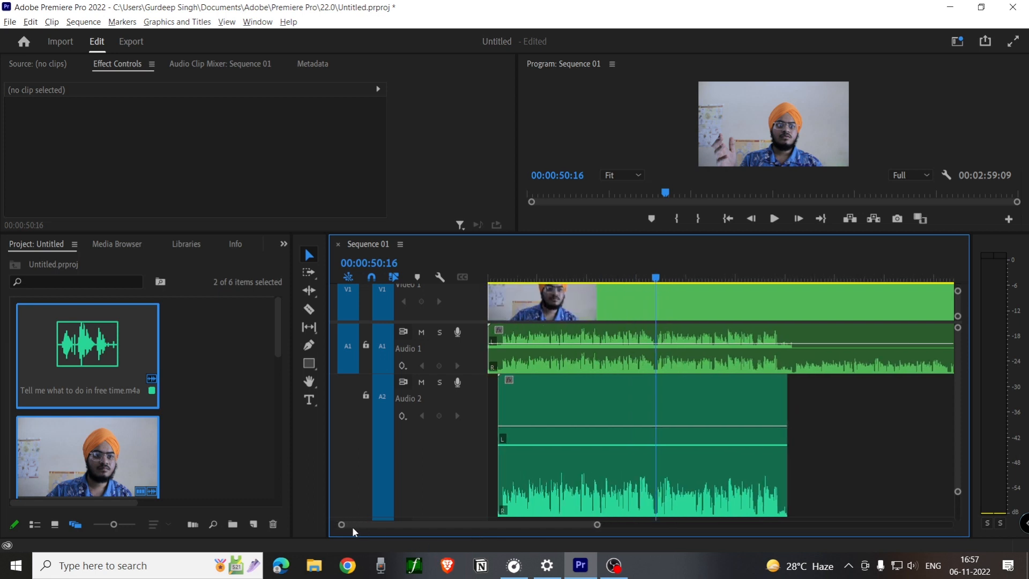
{"action": "left_click_drag", "start_coordinate": [352, 527], "coordinate": [369, 529]}
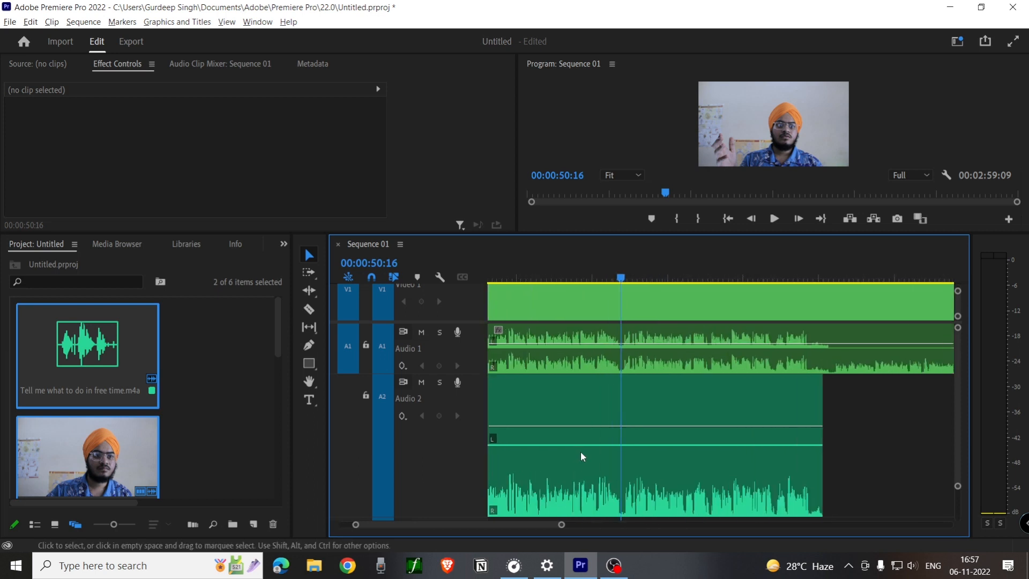
{"action": "scroll", "coordinate": [581, 452], "scroll_direction": "up", "scroll_amount": 3}
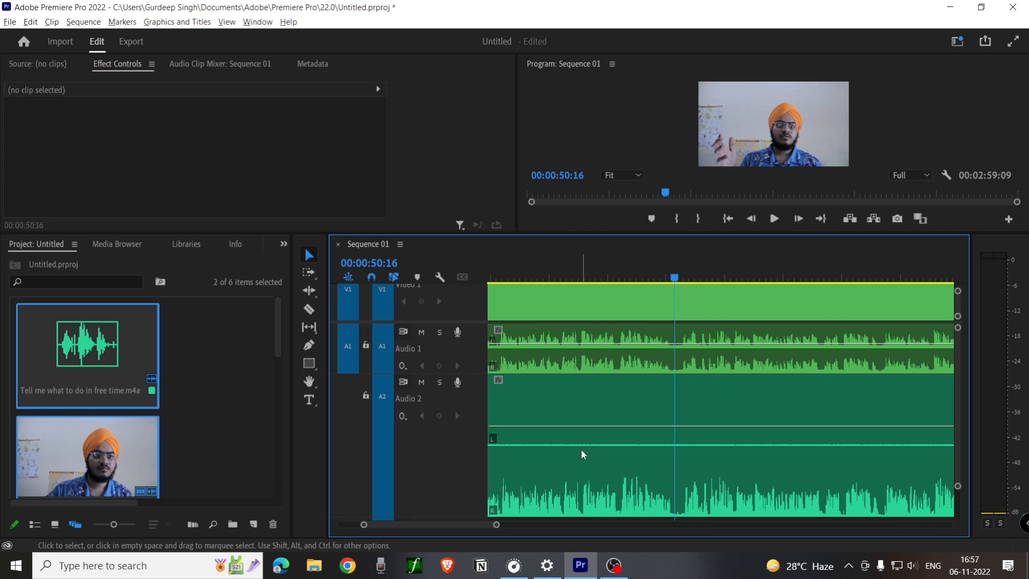
{"action": "scroll", "coordinate": [691, 447], "scroll_direction": "up", "scroll_amount": 3}
{"action": "scroll", "coordinate": [691, 446], "scroll_direction": "up", "scroll_amount": 4}
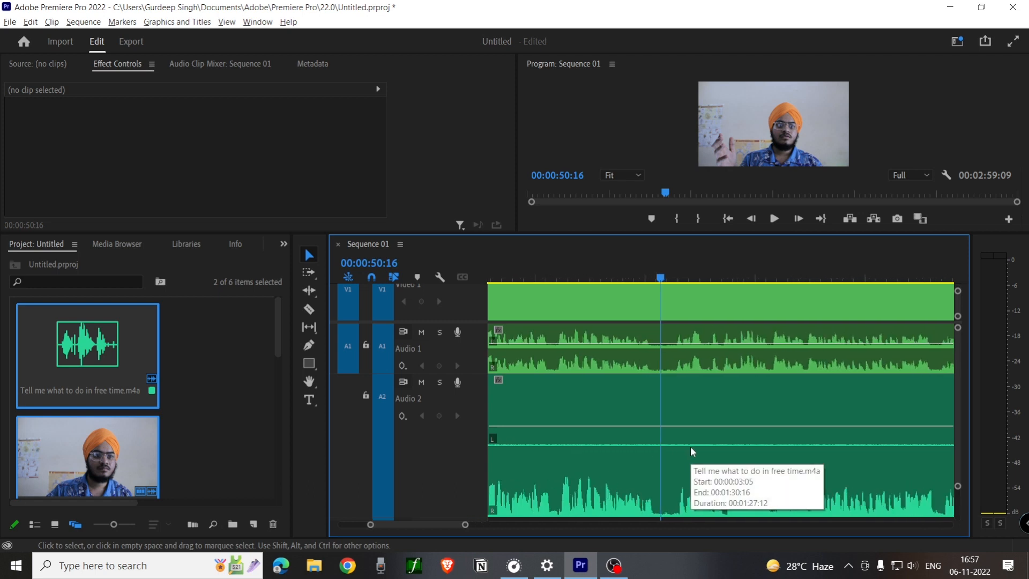
{"action": "scroll", "coordinate": [690, 446], "scroll_direction": "up", "scroll_amount": 4}
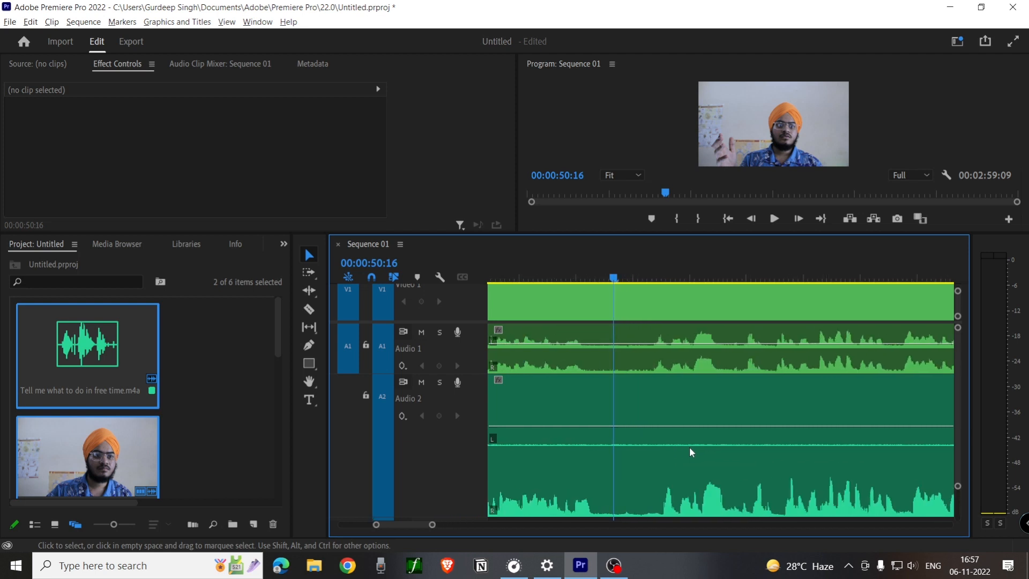
{"action": "scroll", "coordinate": [689, 446], "scroll_direction": "up", "scroll_amount": 2}
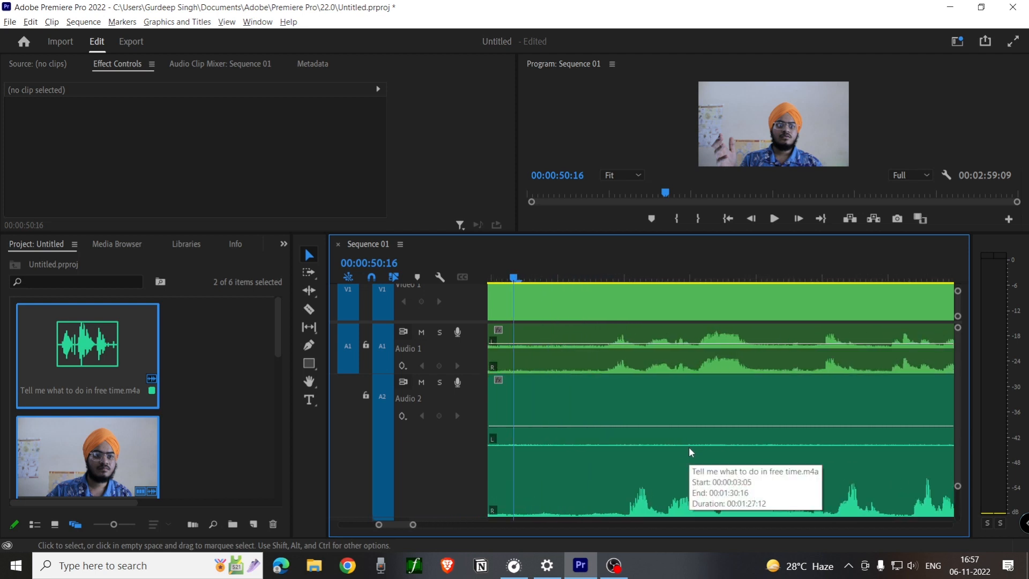
{"action": "left_click", "coordinate": [734, 402]}
{"action": "left_click_drag", "start_coordinate": [734, 402], "coordinate": [722, 400]}
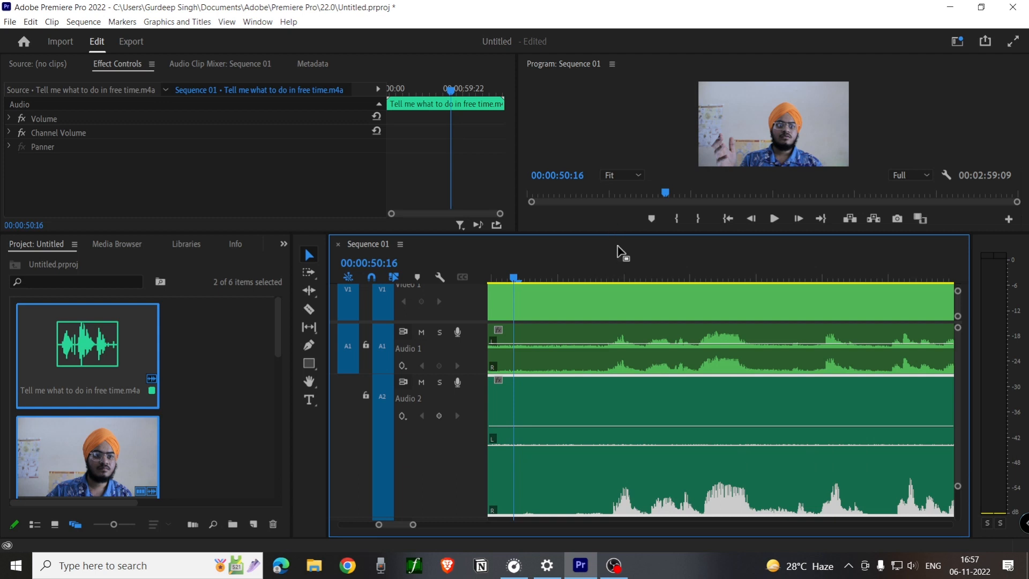
Step: Play back Sequence 01 in short stretches between about 00:00:50:16 and 00:00:57:08 to check the synchronization of A1 and A2
{"action": "left_click", "coordinate": [601, 273]}
{"action": "key", "text": "space"}
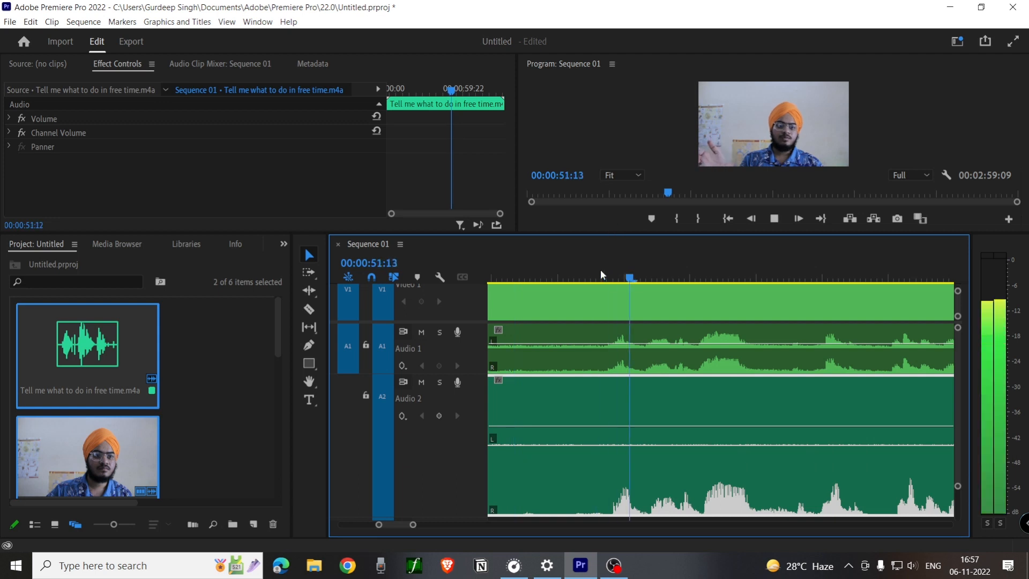
{"action": "key", "text": "space"}
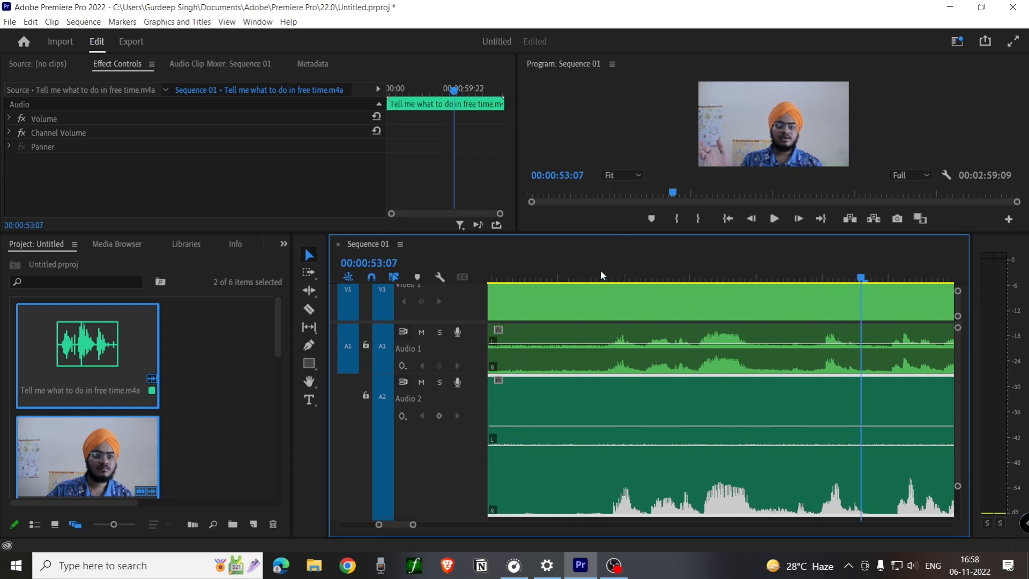
{"action": "scroll", "coordinate": [762, 319], "scroll_direction": "down", "scroll_amount": 5}
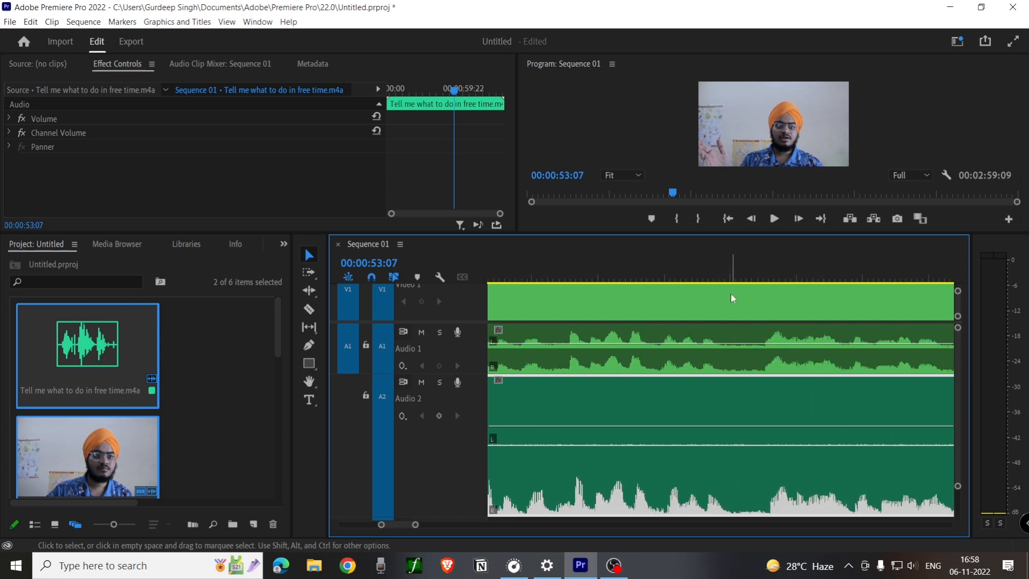
{"action": "left_click", "coordinate": [742, 276]}
{"action": "key", "text": "space"}
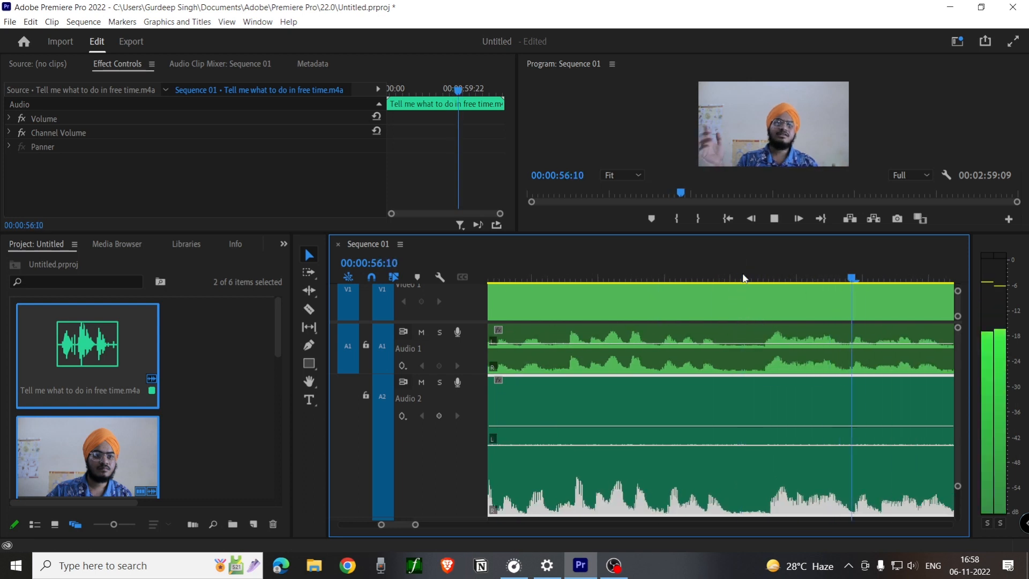
{"action": "key", "text": "space"}
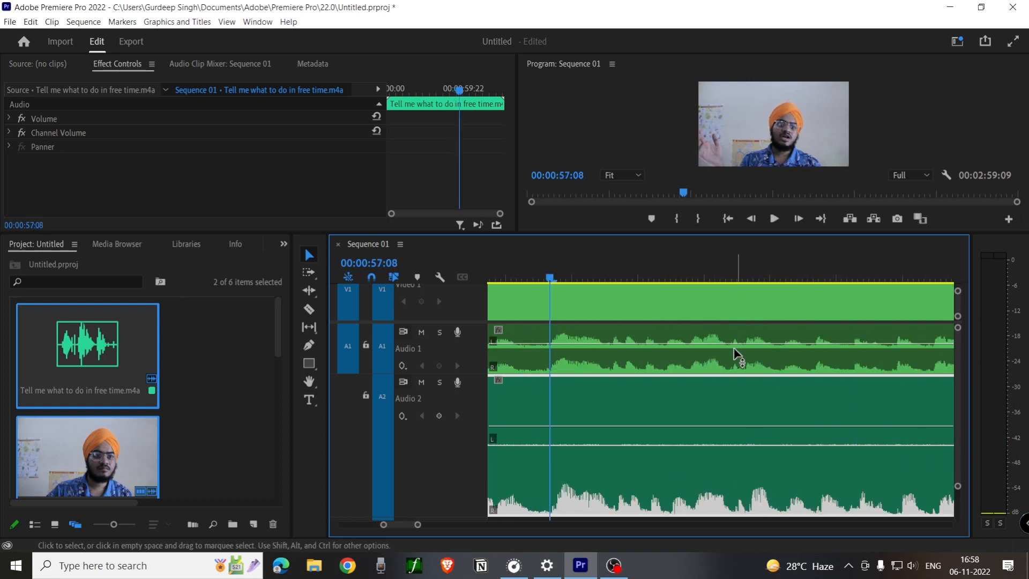
Step: Split the V1/A1 clip with the Razor tool at about 00:02:35:12 and delete the trailing piece
{"action": "left_click_drag", "start_coordinate": [418, 528], "coordinate": [697, 525]}
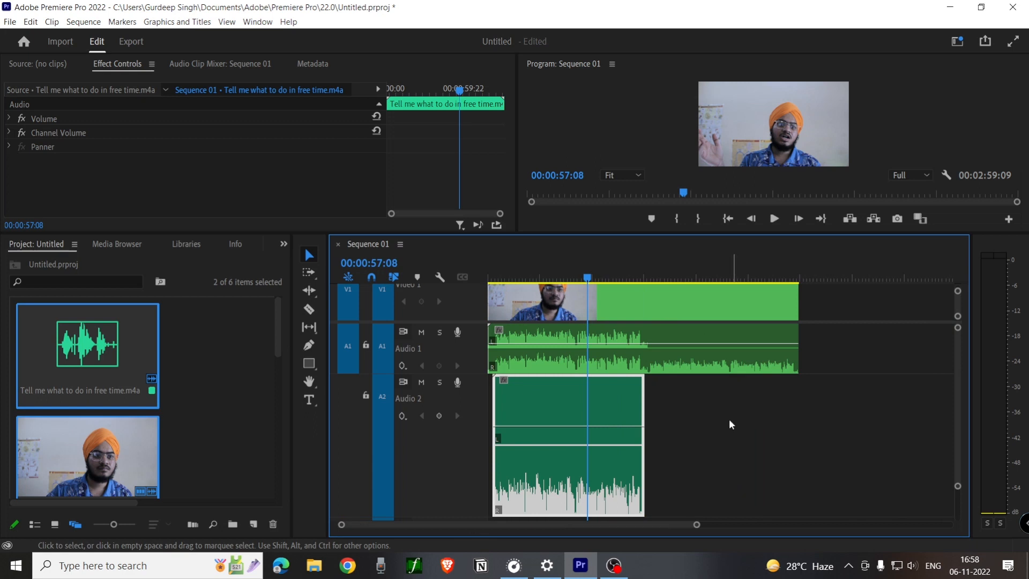
{"action": "left_click", "coordinate": [652, 269]}
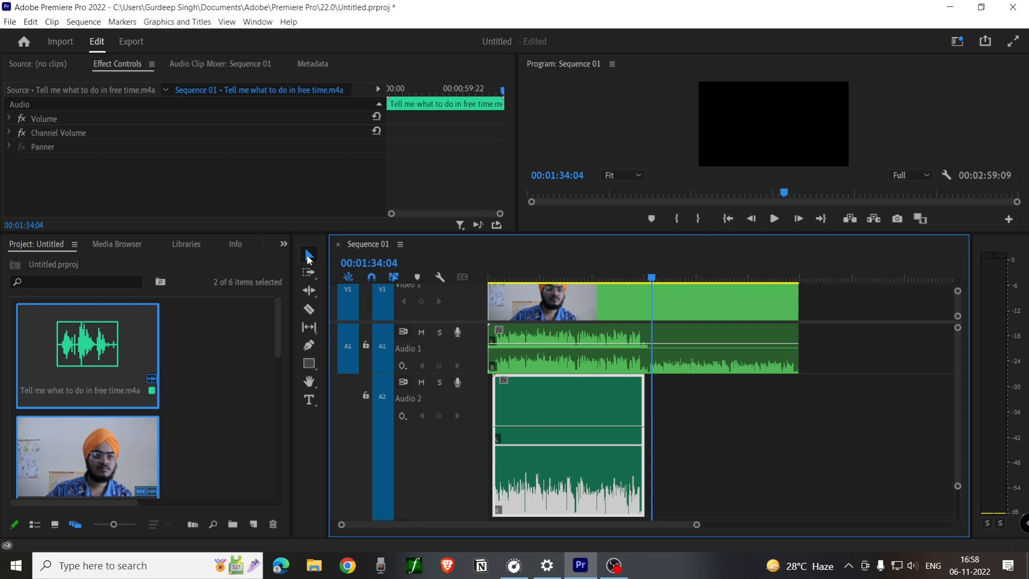
{"action": "left_click", "coordinate": [312, 310]}
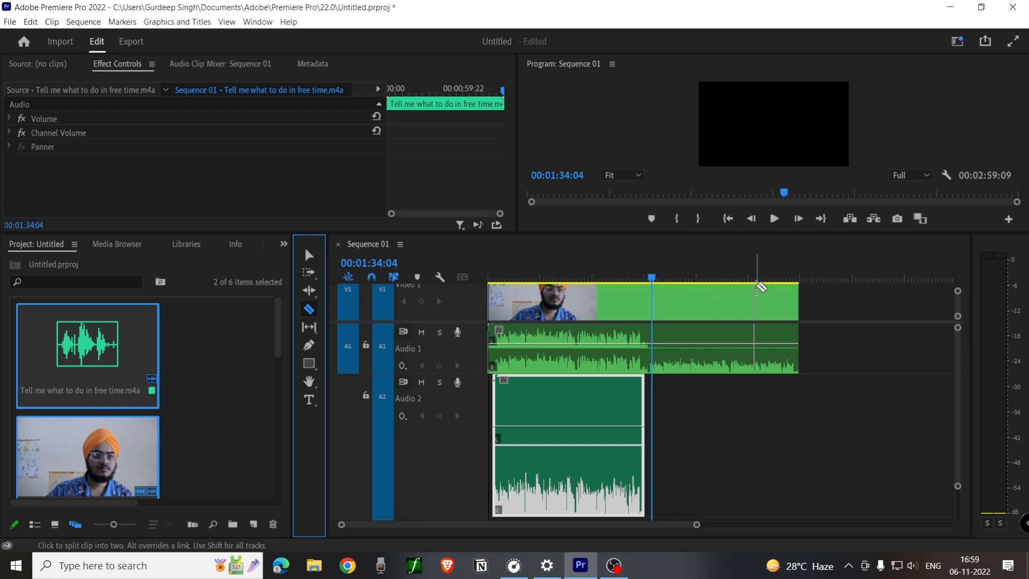
{"action": "left_click", "coordinate": [758, 297]}
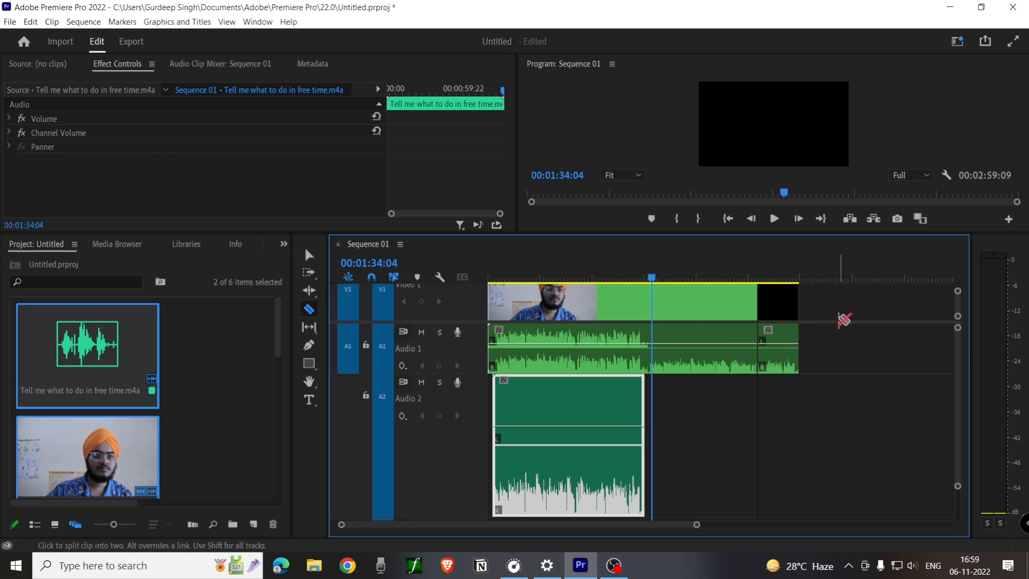
{"action": "key", "text": "v"}
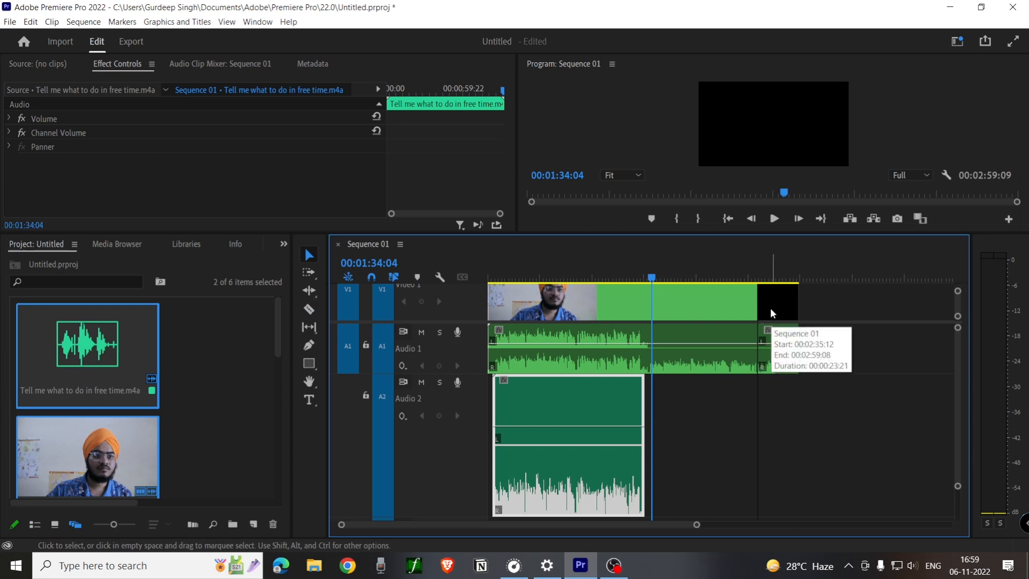
{"action": "left_click", "coordinate": [791, 302]}
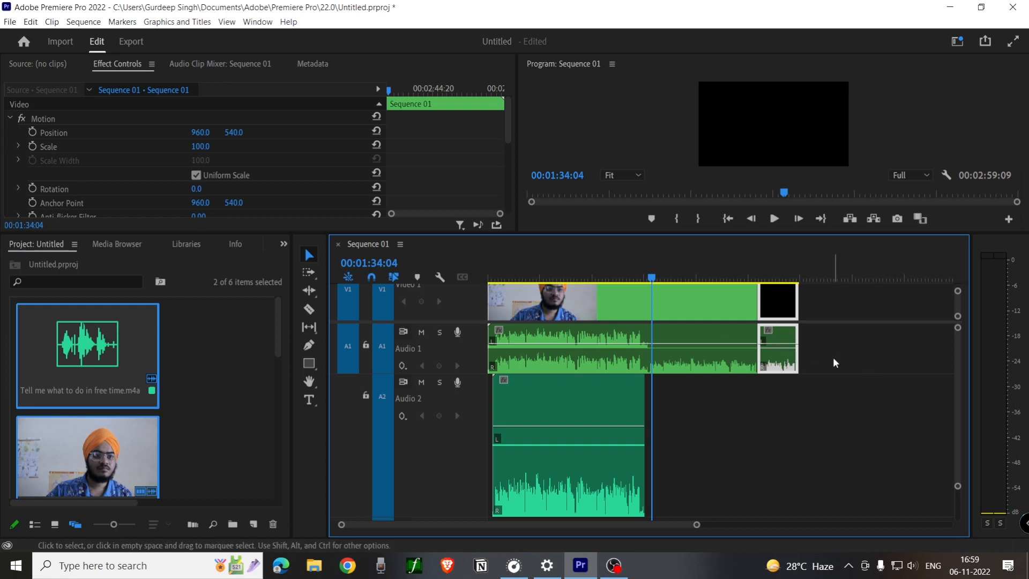
{"action": "key", "text": "Delete"}
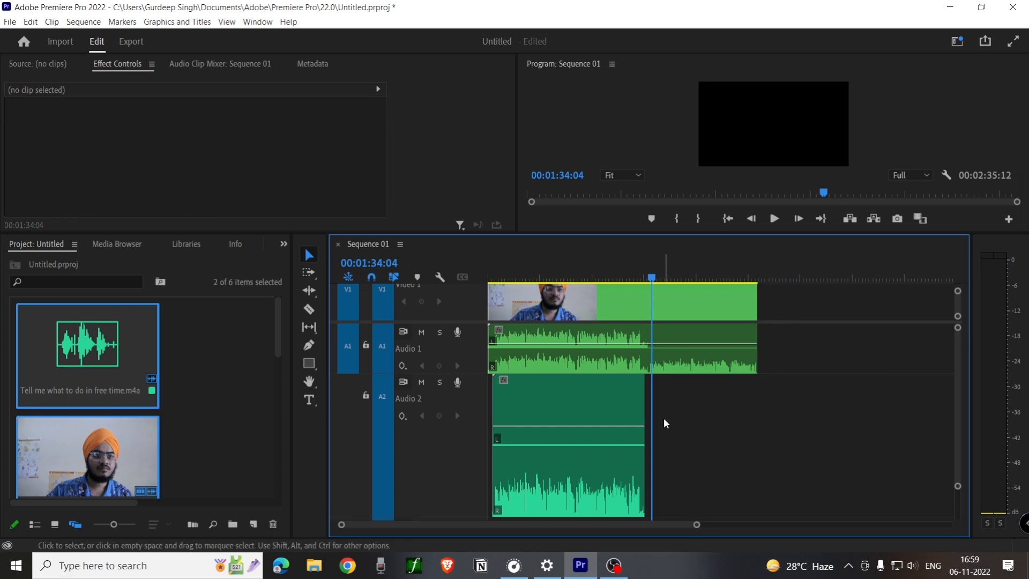
Step: Trim the end of the V1/A1 clip to 00:01:30:14, in line with the end of the A2 audio clip
{"action": "left_click", "coordinate": [646, 278]}
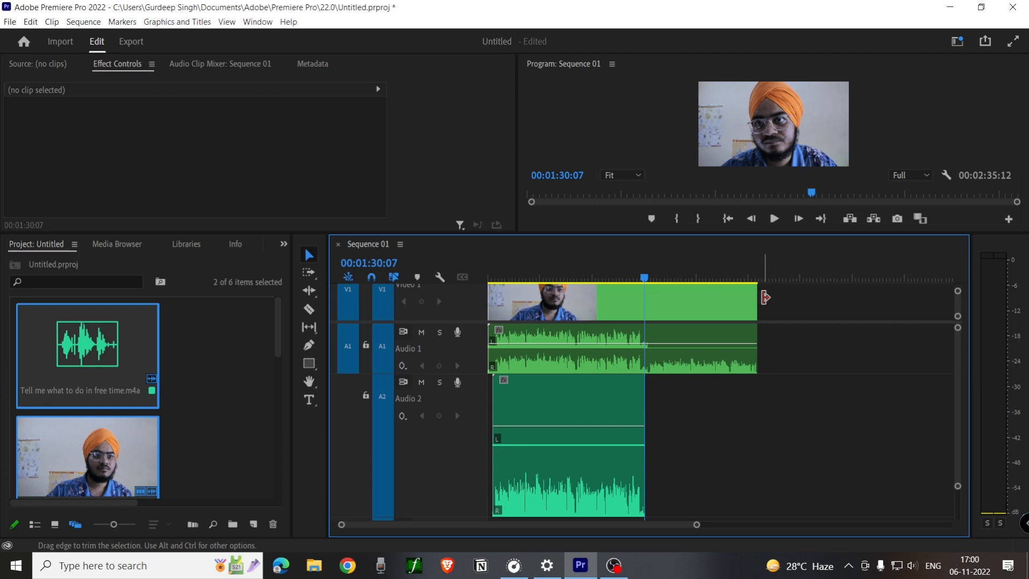
{"action": "left_click", "coordinate": [765, 298]}
{"action": "left_click_drag", "start_coordinate": [747, 298], "coordinate": [642, 336]}
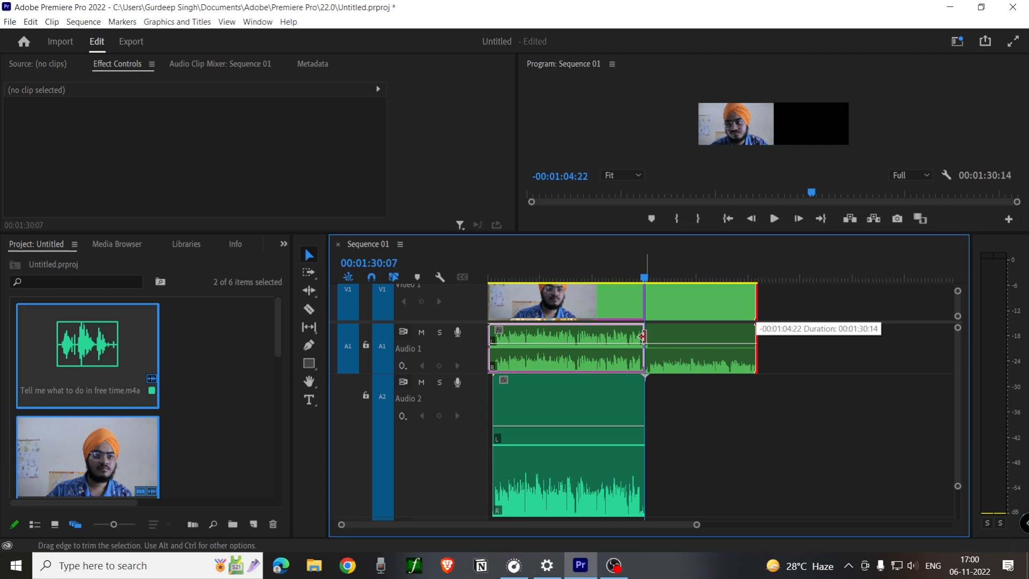
{"action": "left_click_drag", "start_coordinate": [642, 336], "coordinate": [642, 337]}
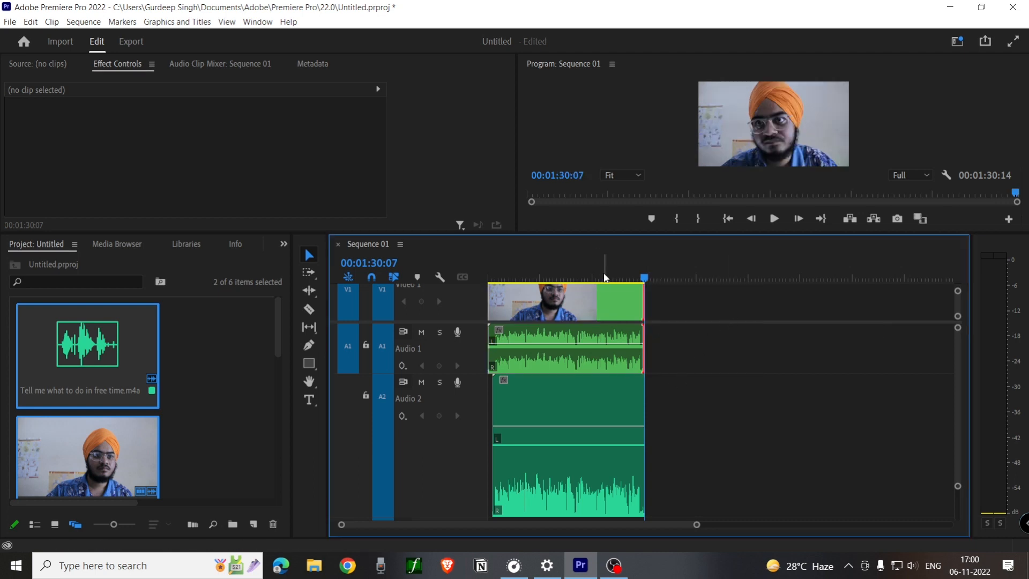
Step: From 00:00:58:16, play the trimmed sequence in reverse to 00:00:55:00, and play it forward to 00:01:07:19
{"action": "left_click_drag", "start_coordinate": [605, 277], "coordinate": [592, 303]}
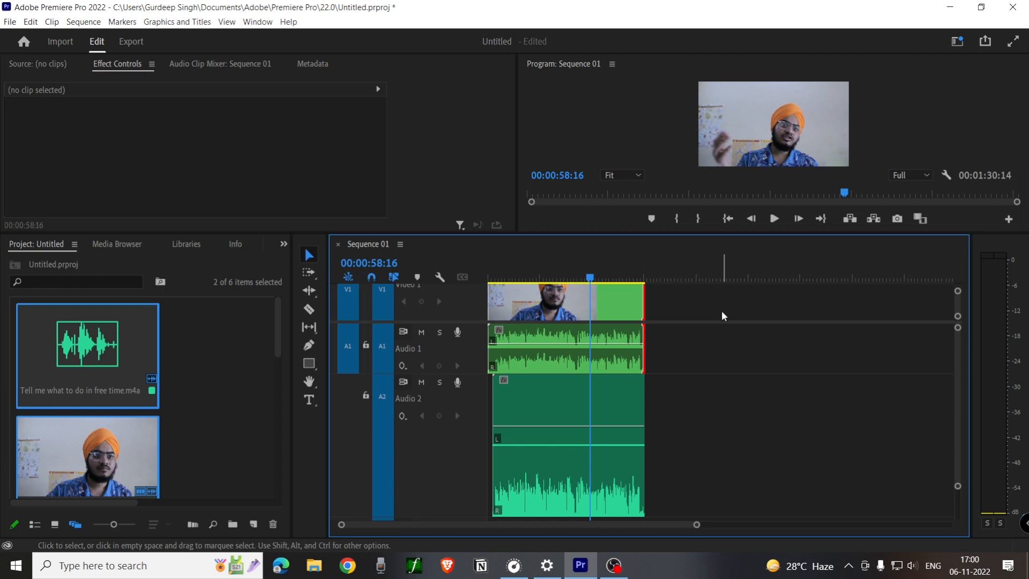
{"action": "key", "text": "j"}
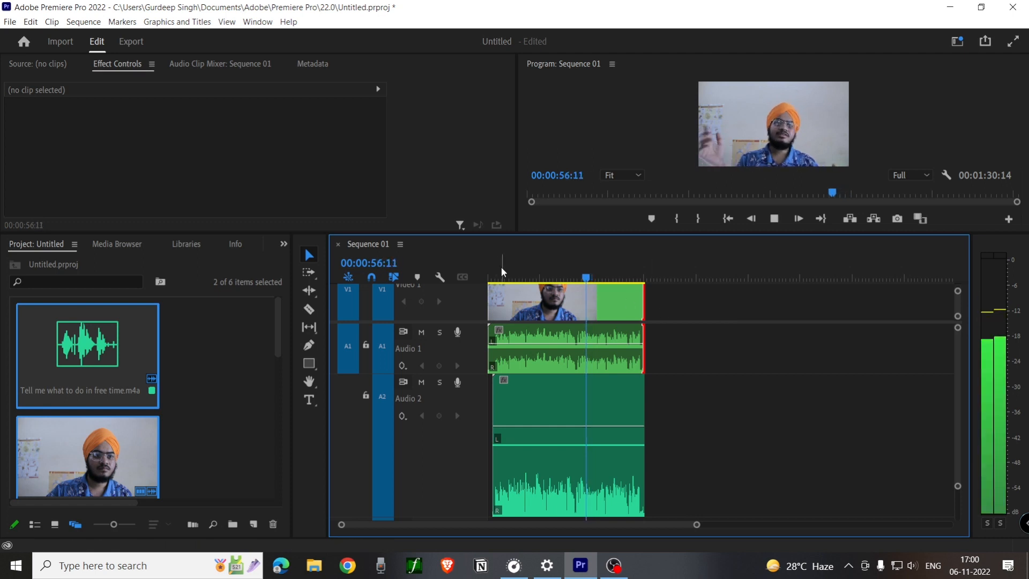
{"action": "key", "text": "k"}
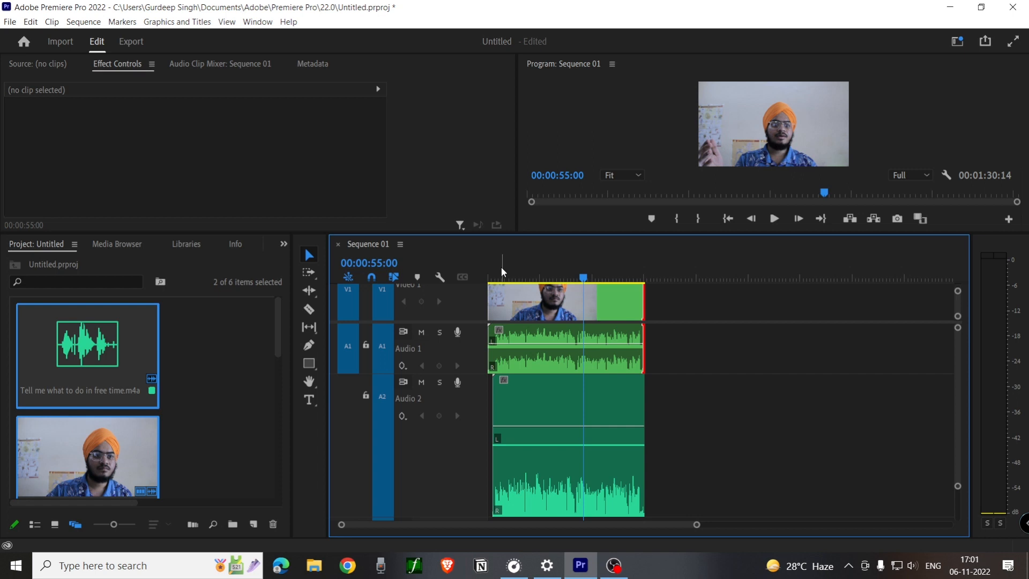
{"action": "key", "text": "space"}
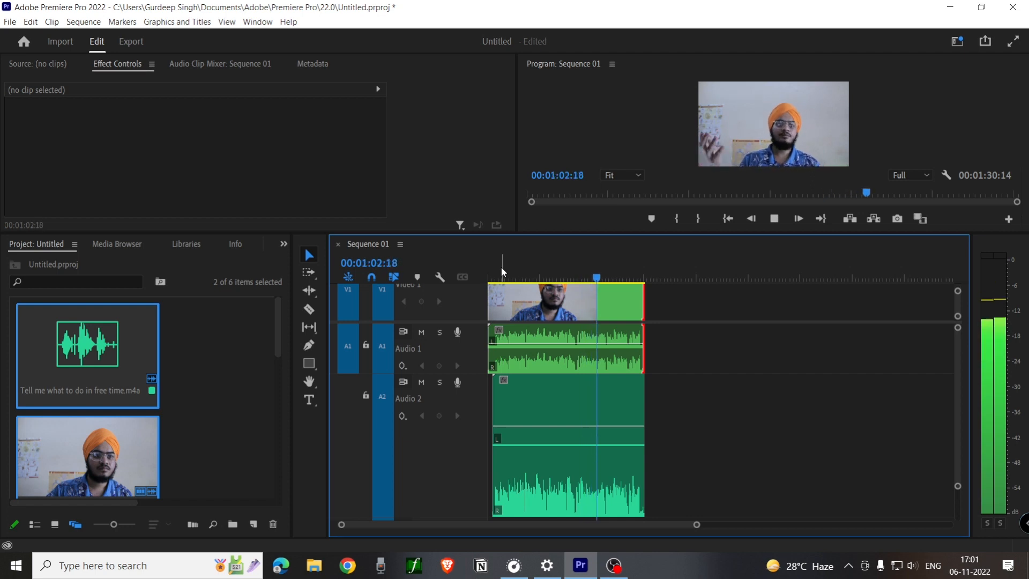
{"action": "key", "text": "space"}
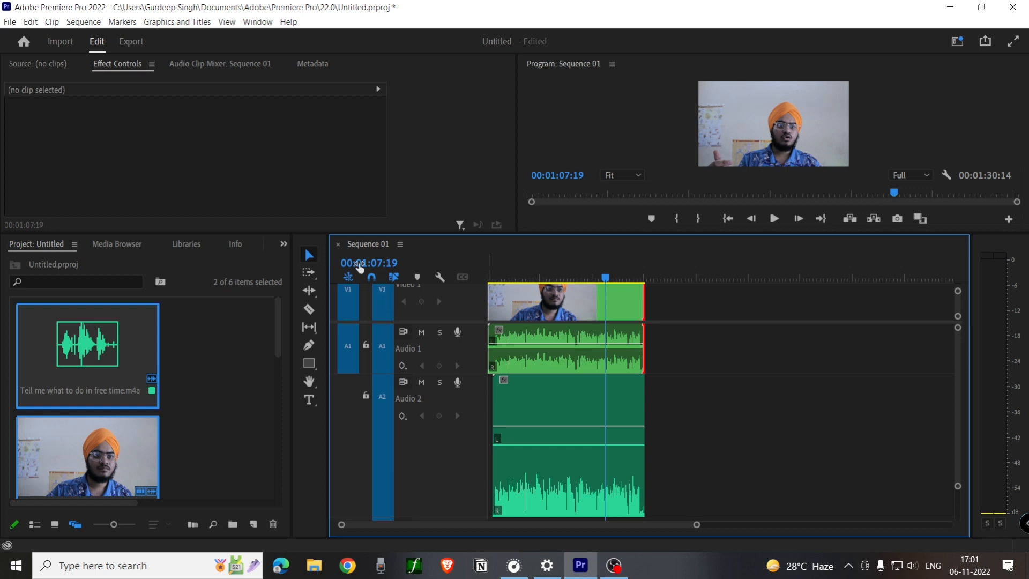
Step: Display the Lumetri Color settings for the V1 clip to examine the basic correction controls, and close them again
{"action": "left_click", "coordinate": [106, 65]}
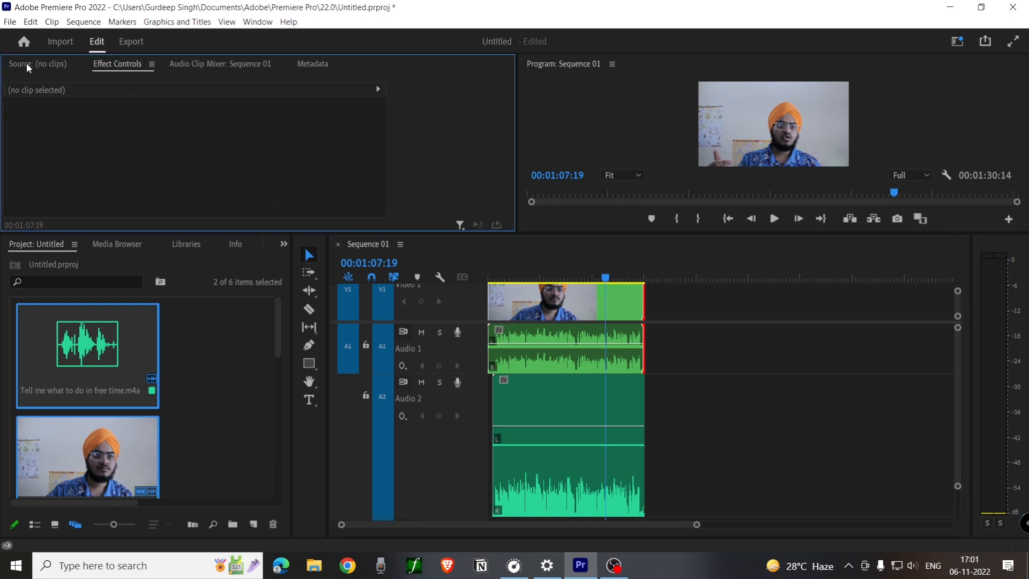
{"action": "left_click", "coordinate": [26, 63]}
{"action": "left_click", "coordinate": [98, 63]}
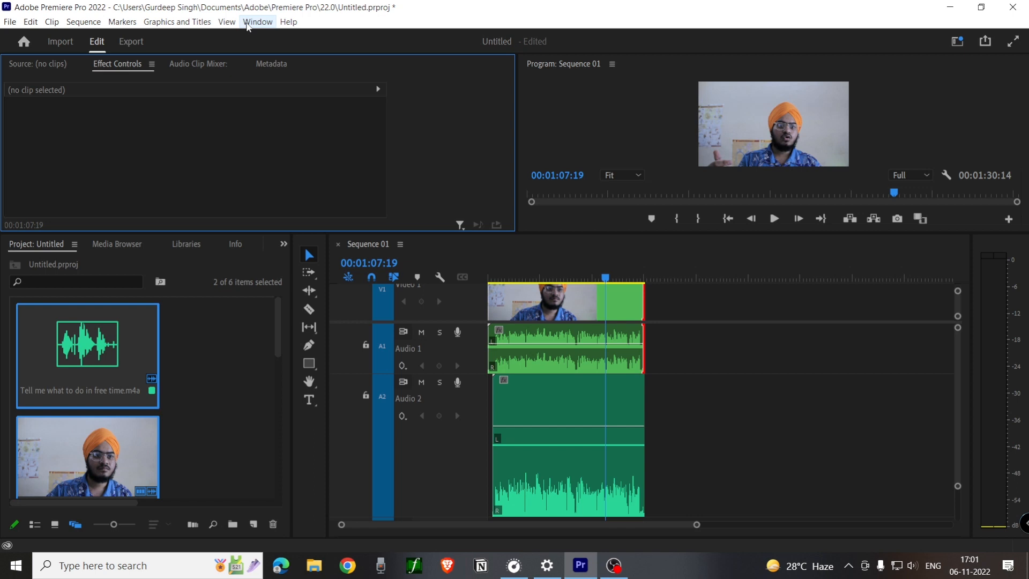
{"action": "left_click", "coordinate": [248, 24]}
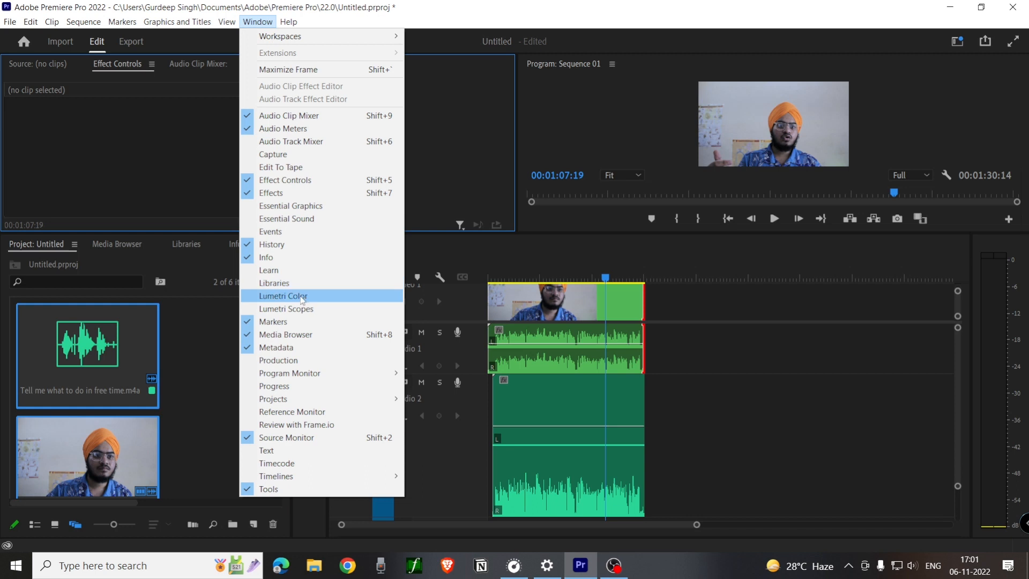
{"action": "left_click", "coordinate": [302, 299]}
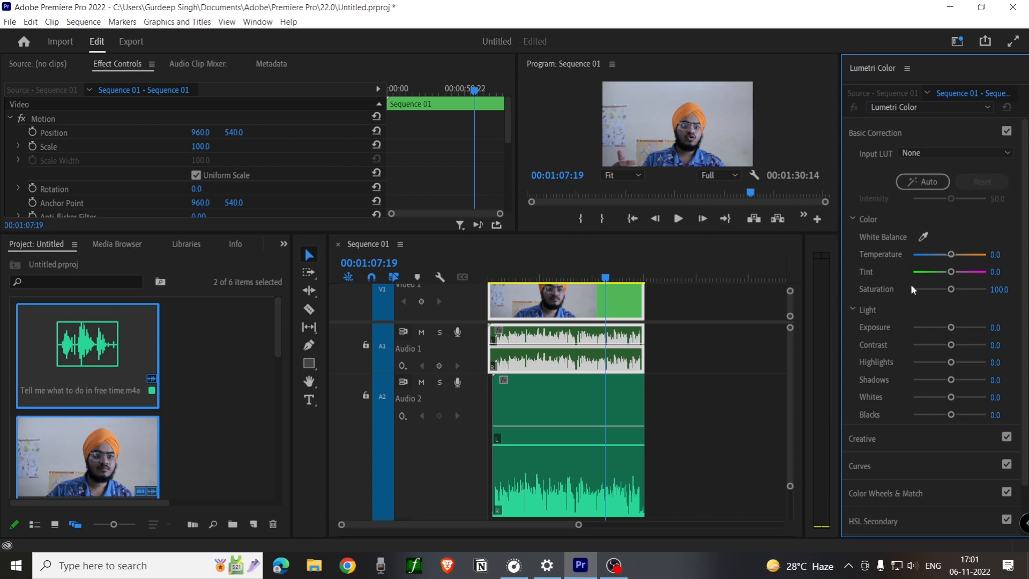
{"action": "left_click", "coordinate": [906, 69]}
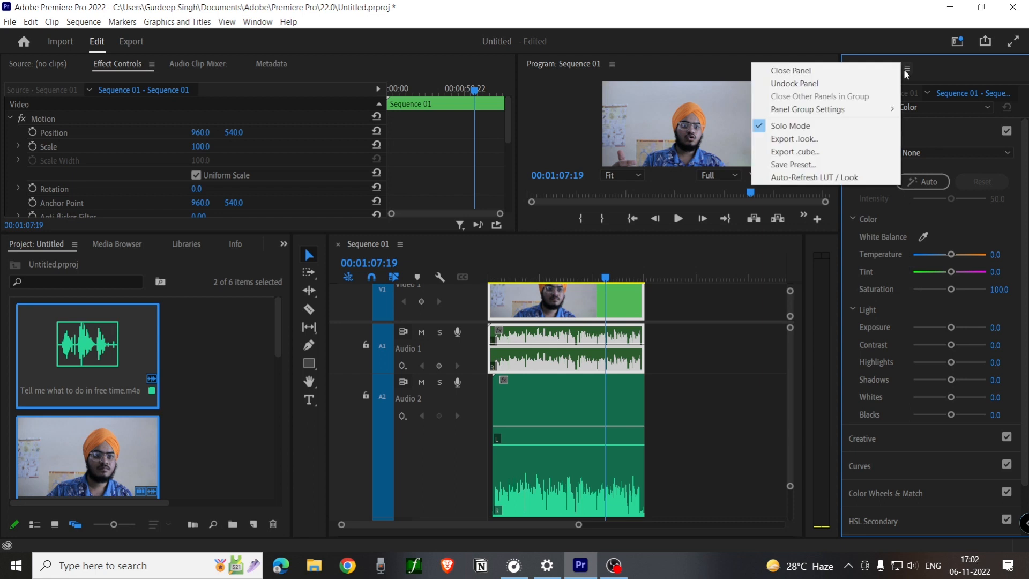
{"action": "left_click", "coordinate": [847, 71]}
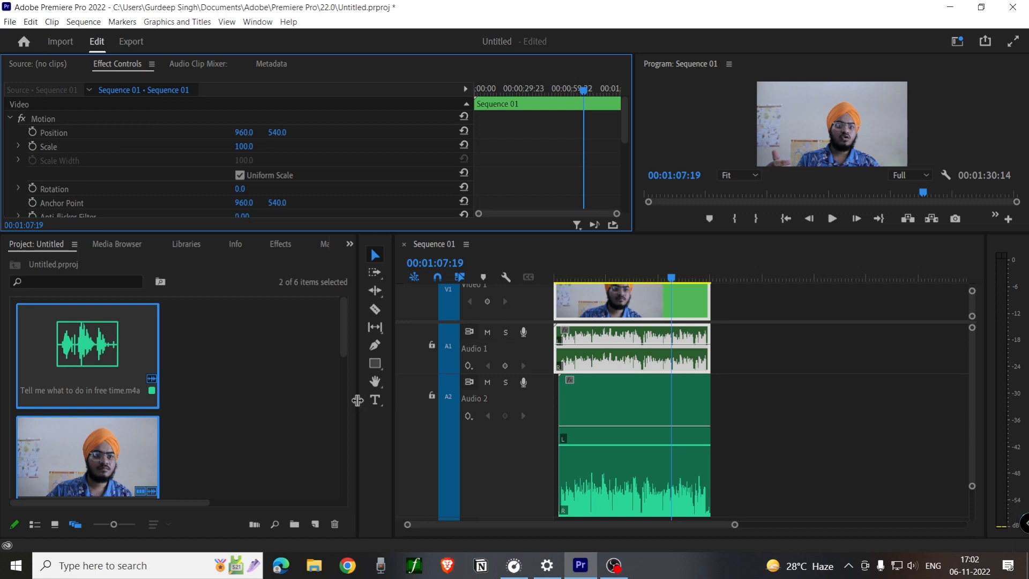
Step: Narrow the Project area to give the timeline more width, and display the Effects list in its place
{"action": "left_click_drag", "start_coordinate": [359, 396], "coordinate": [147, 421]}
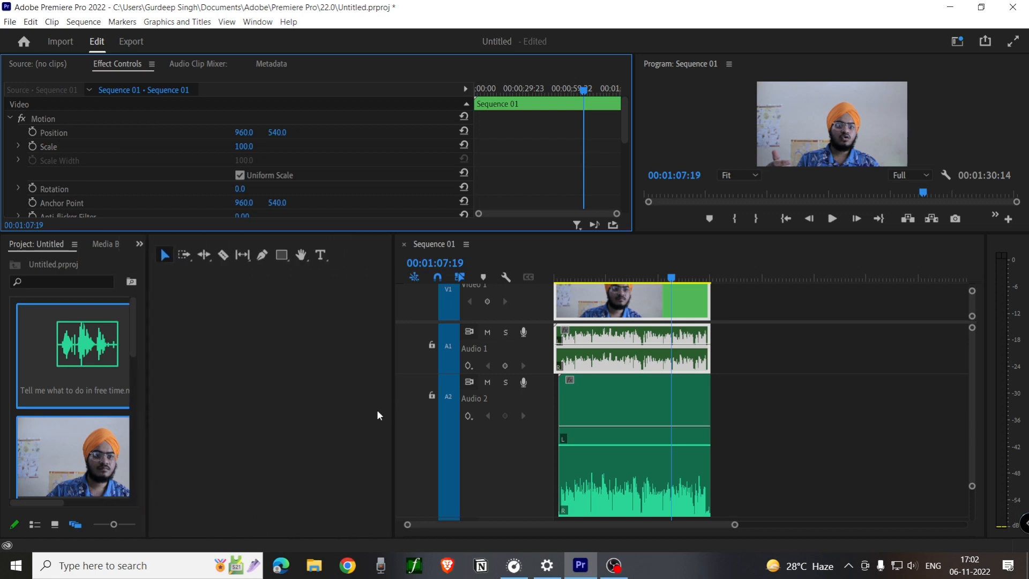
{"action": "left_click_drag", "start_coordinate": [394, 416], "coordinate": [178, 423]}
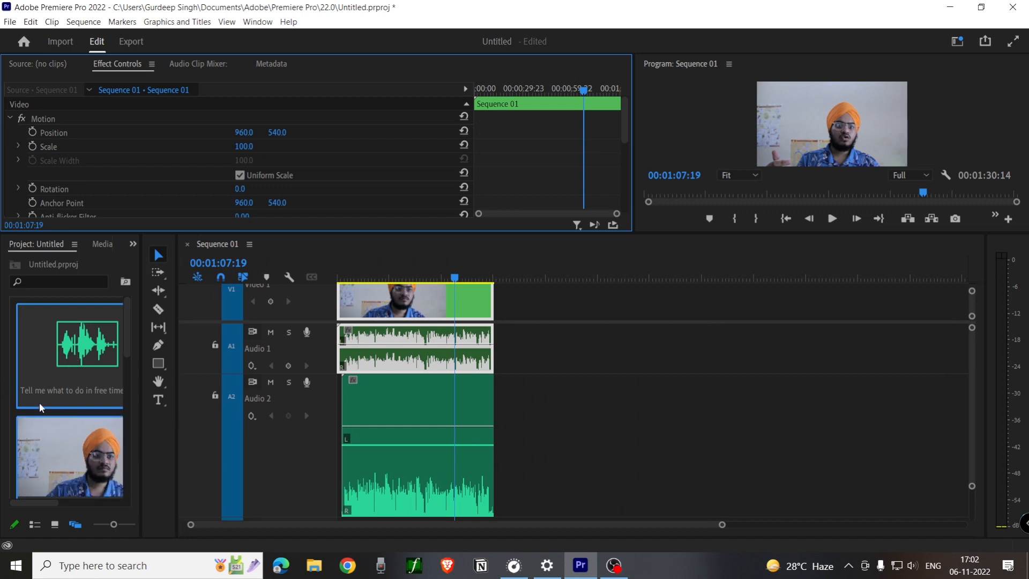
{"action": "left_click", "coordinate": [134, 245]}
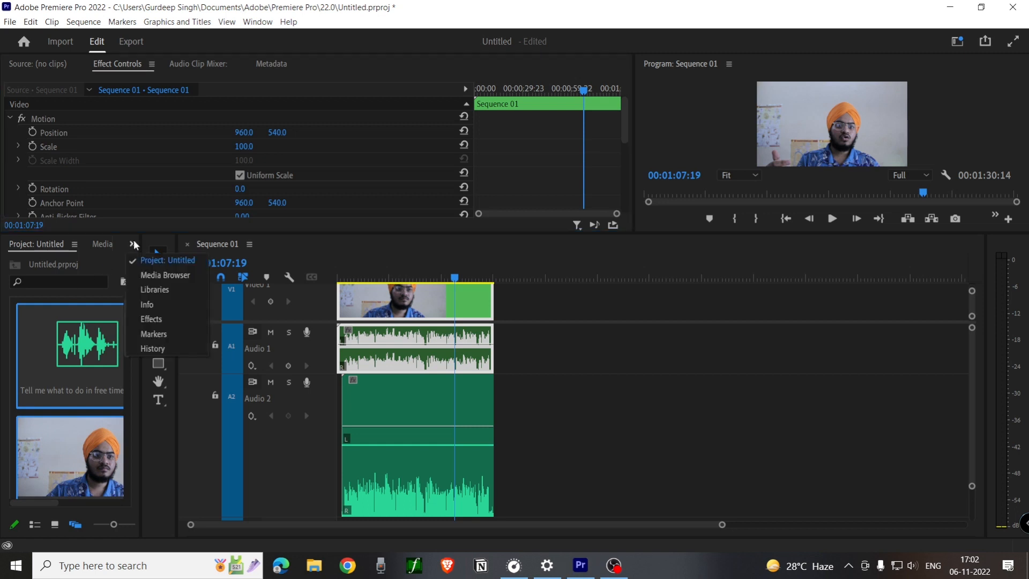
{"action": "left_click", "coordinate": [145, 319]}
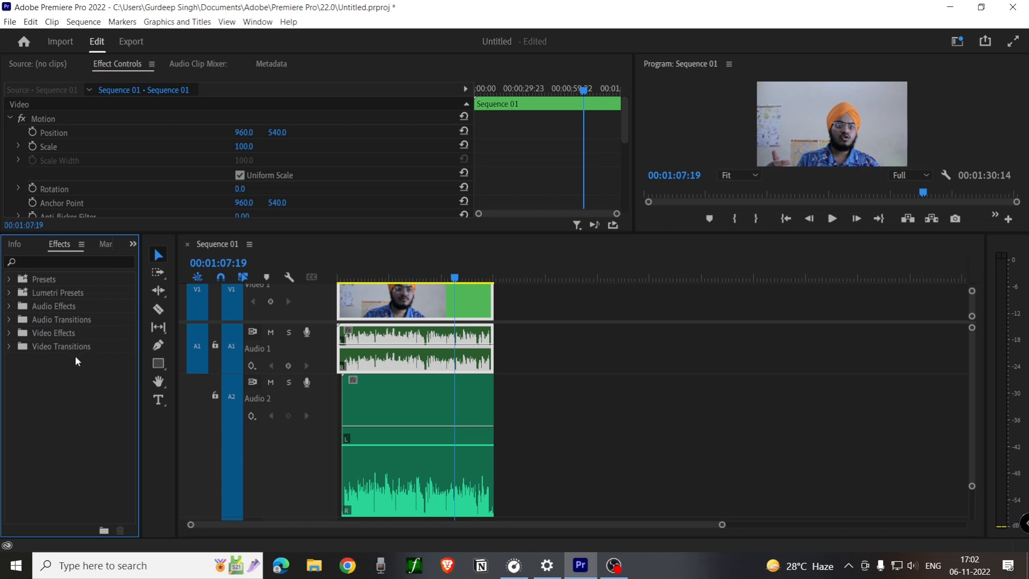
Step: Browse the Obsolete category of Video Effects and try to apply the Arithmetic effect to the V1 clip
{"action": "left_click", "coordinate": [9, 335]}
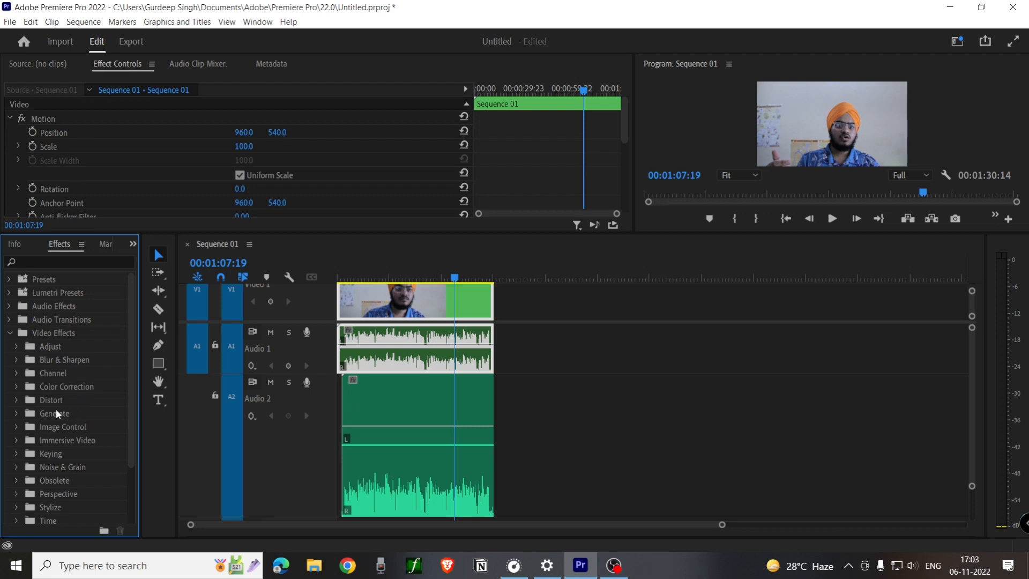
{"action": "scroll", "coordinate": [76, 442], "scroll_direction": "down", "scroll_amount": 3}
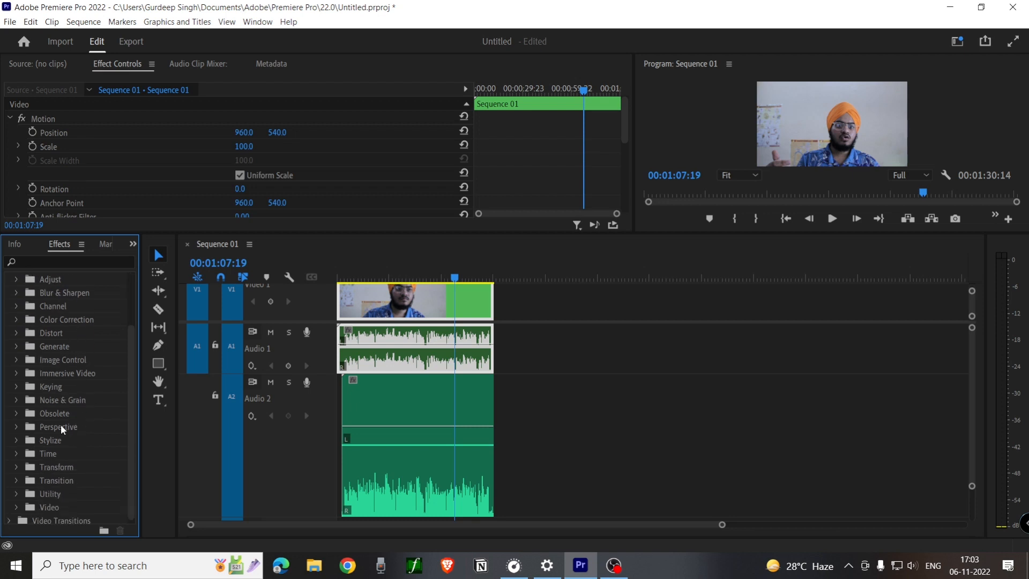
{"action": "left_click", "coordinate": [17, 414]}
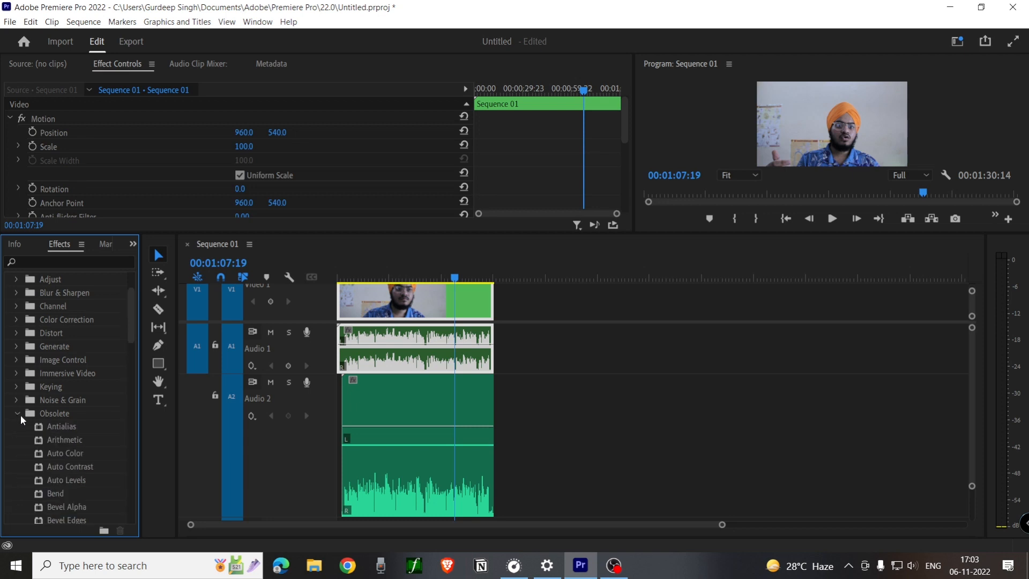
{"action": "left_click", "coordinate": [59, 440]}
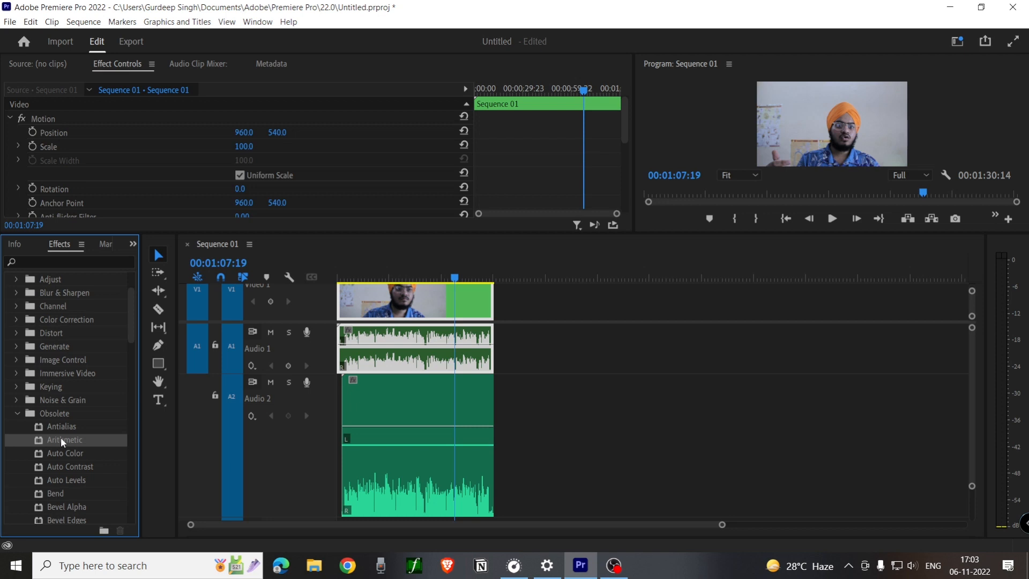
{"action": "left_click_drag", "start_coordinate": [62, 441], "coordinate": [413, 310]}
{"action": "scroll", "coordinate": [76, 501], "scroll_direction": "down", "scroll_amount": 4}
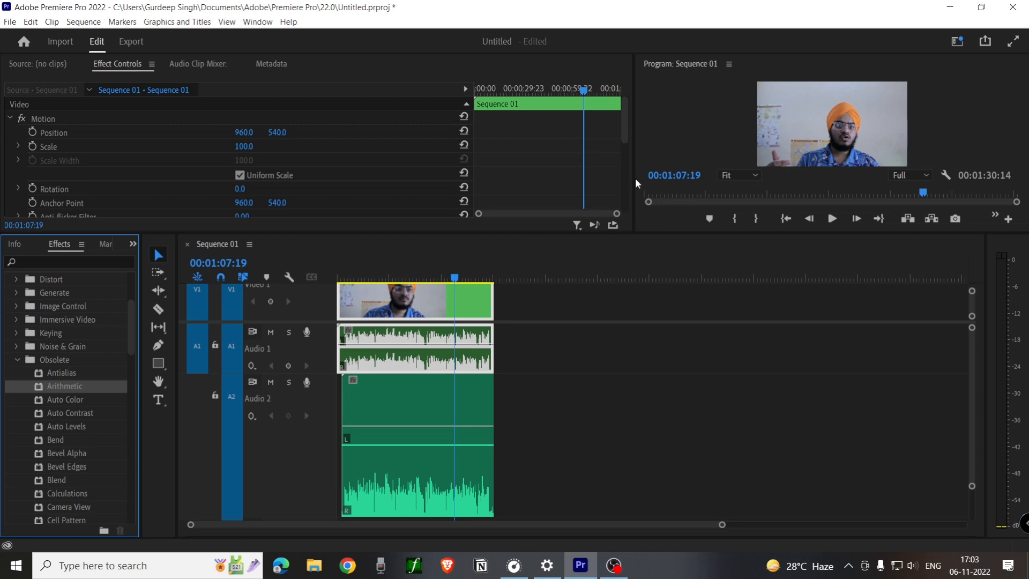
Step: Try shifting the V1 clip by setting its horizontal Position to 920, and reset Position to its default
{"action": "scroll", "coordinate": [164, 174], "scroll_direction": "down", "scroll_amount": 1}
{"action": "scroll", "coordinate": [162, 174], "scroll_direction": "up", "scroll_amount": 1}
{"action": "left_click_drag", "start_coordinate": [241, 134], "coordinate": [508, 134]}
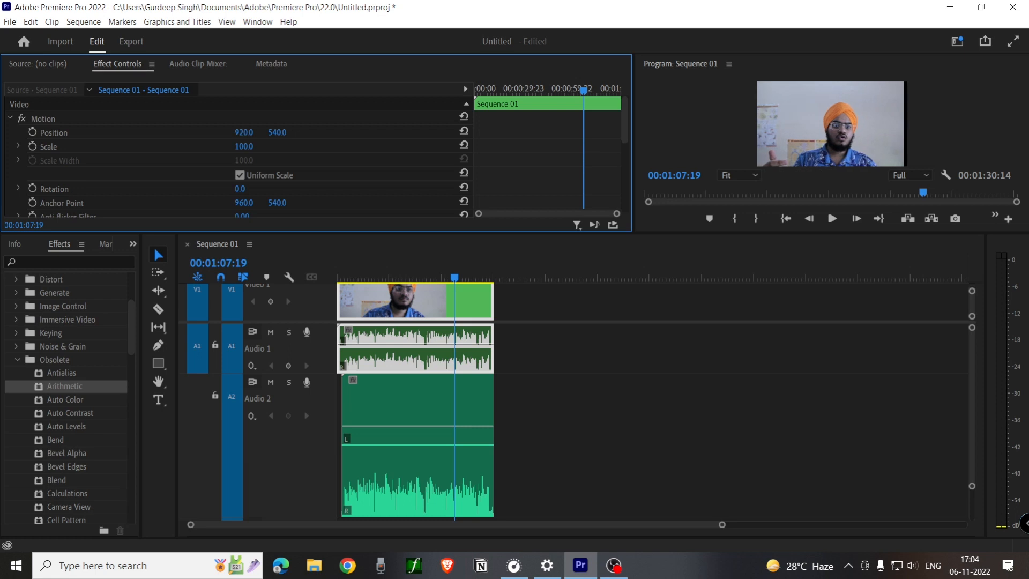
{"action": "left_click_drag", "start_coordinate": [244, 133], "coordinate": [251, 133]}
{"action": "left_click", "coordinate": [245, 134]}
{"action": "type", "text": "920"}
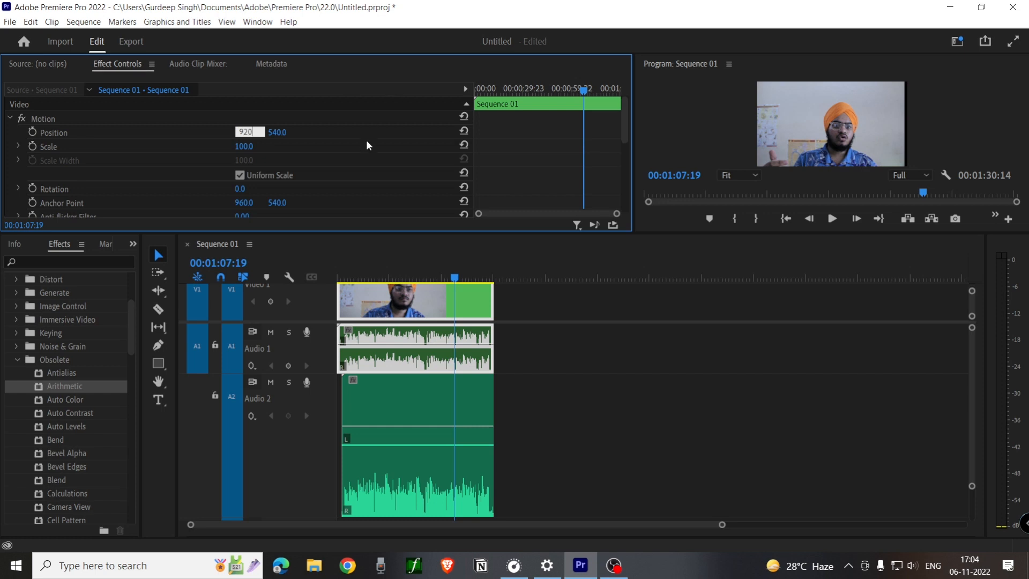
{"action": "key", "text": "Return"}
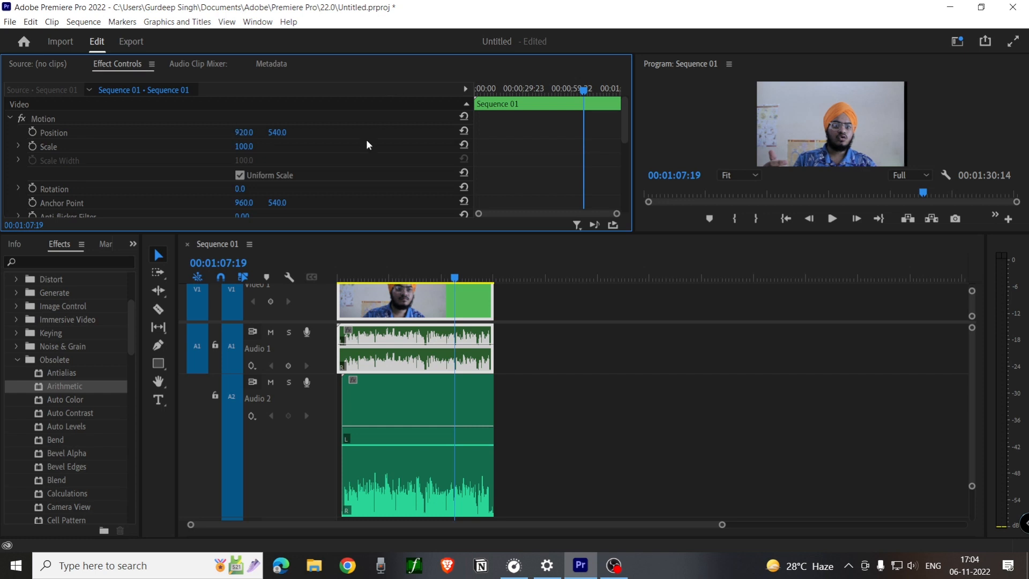
{"action": "left_click", "coordinate": [248, 131]}
{"action": "left_click", "coordinate": [326, 145]}
{"action": "left_click", "coordinate": [464, 130]}
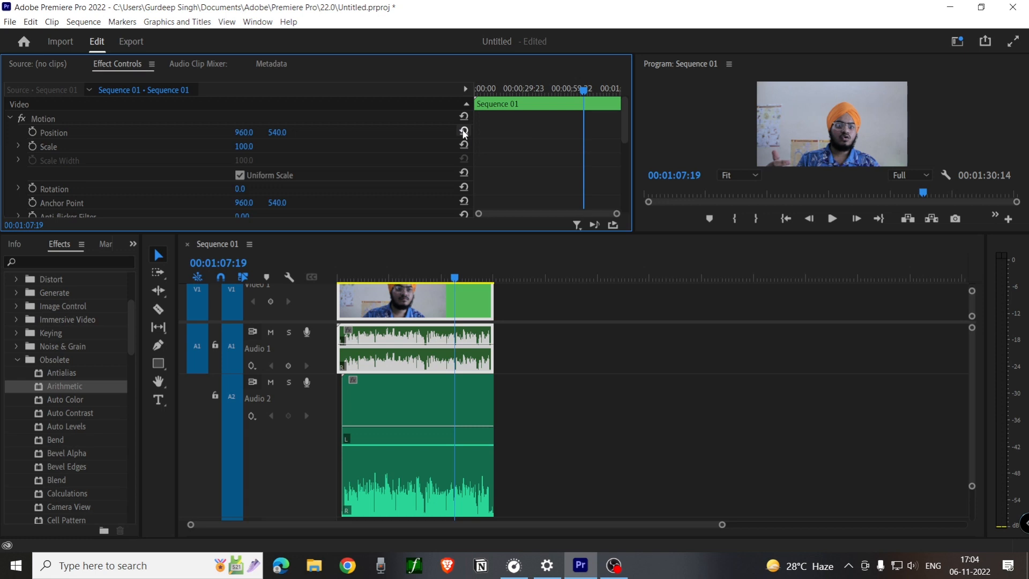
Step: Try changing the V1 clip's uniform Scale to 99, and reset Scale to its default
{"action": "scroll", "coordinate": [343, 194], "scroll_direction": "down", "scroll_amount": 2}
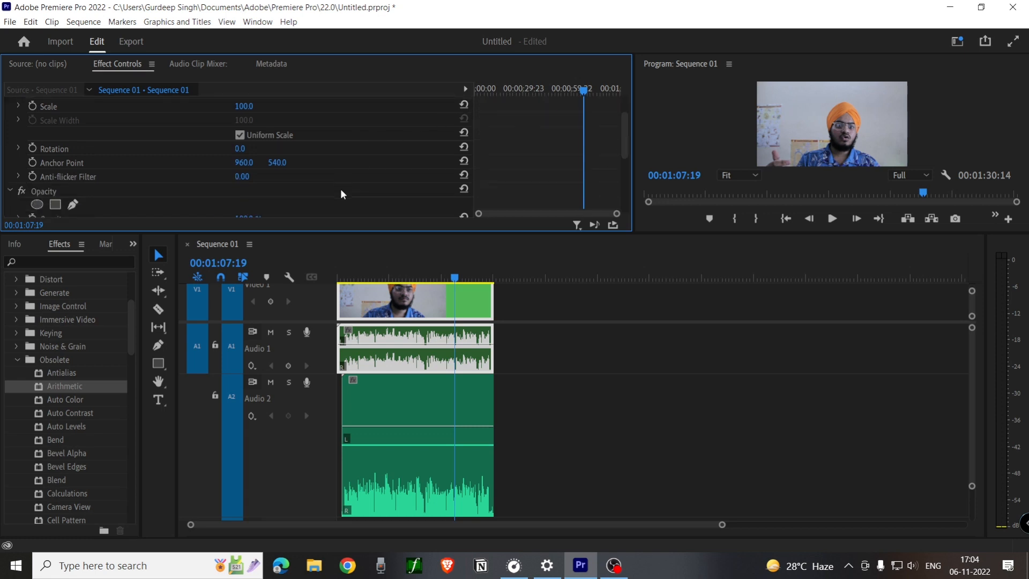
{"action": "scroll", "coordinate": [342, 190], "scroll_direction": "up", "scroll_amount": 2}
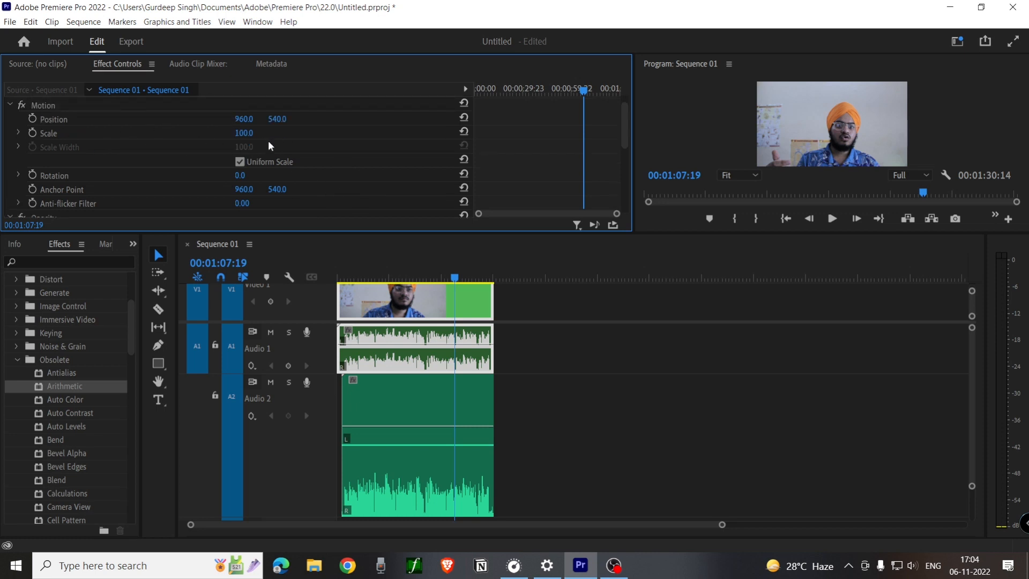
{"action": "left_click", "coordinate": [240, 134]}
{"action": "type", "text": "0"}
{"action": "key", "text": "Return"}
{"action": "left_click_drag", "start_coordinate": [240, 134], "coordinate": [293, 134]}
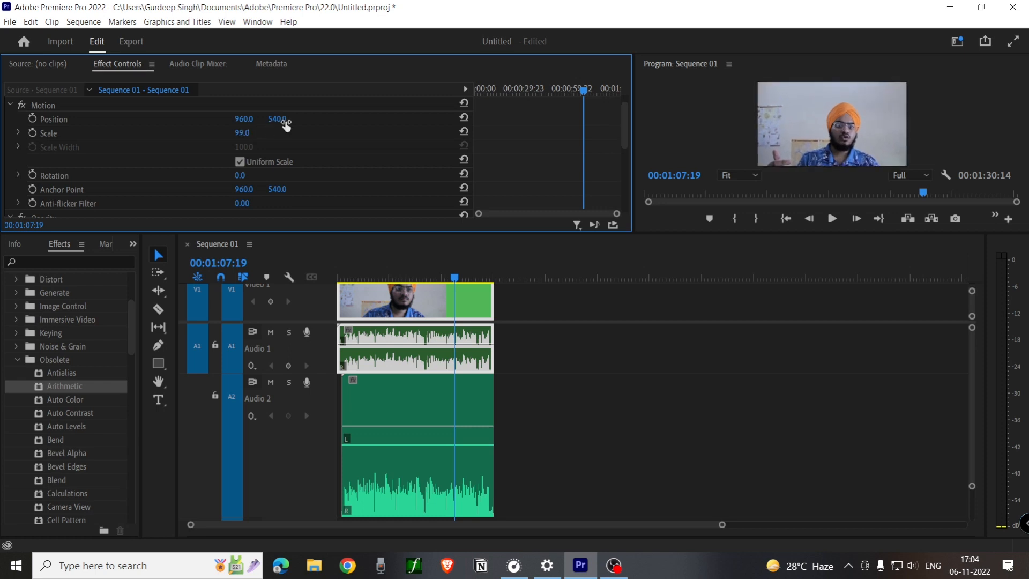
{"action": "left_click", "coordinate": [464, 132]}
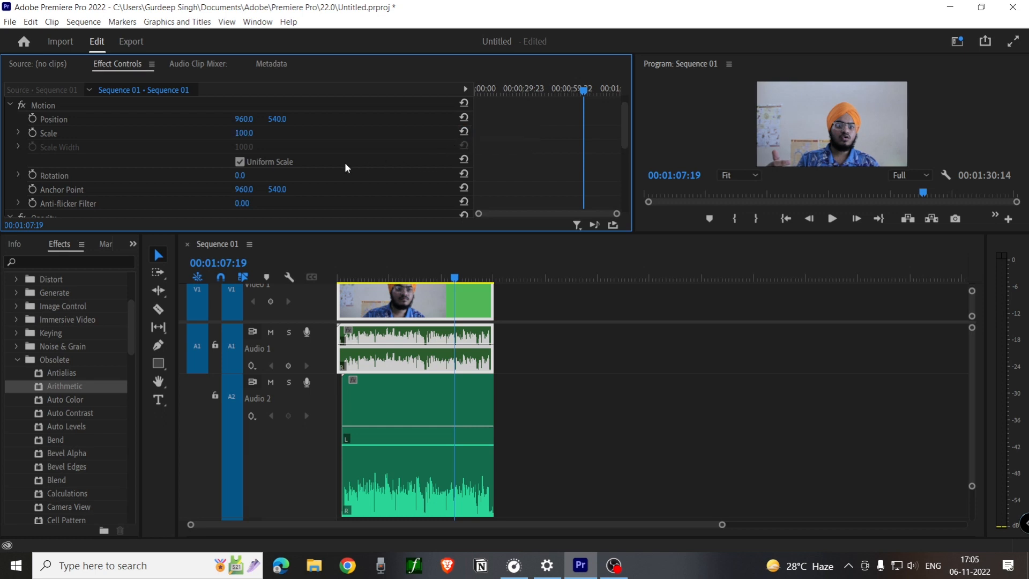
Step: Try non-uniform scaling on the V1 clip with Scale Height 73 and Scale Width 105, and restore Uniform Scale with the default Scale
{"action": "left_click", "coordinate": [241, 162]}
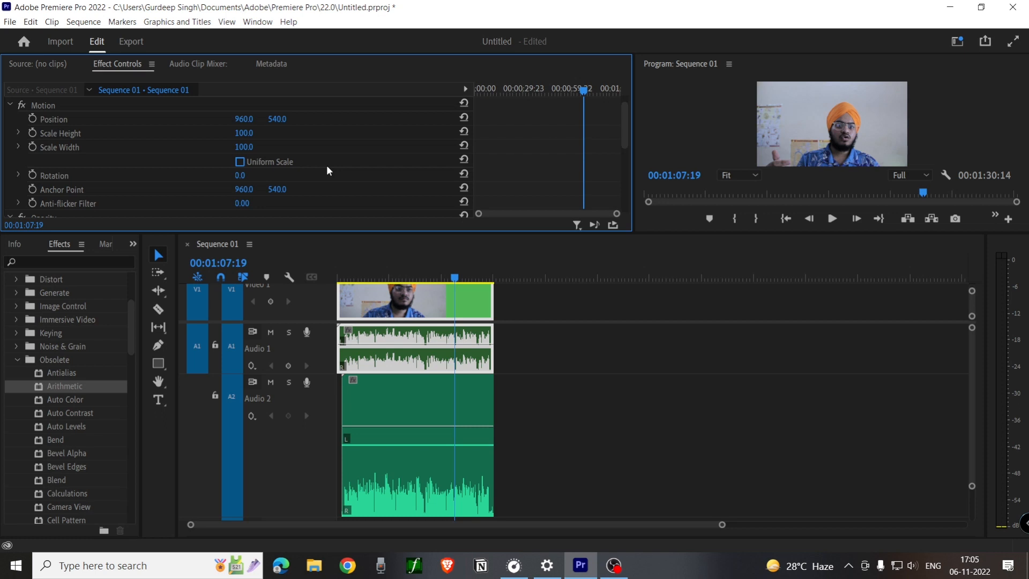
{"action": "mouse_move", "coordinate": [244, 147]}
{"action": "left_mouse_down"}
{"action": "mouse_move", "coordinate": [276, 147]}
{"action": "mouse_move", "coordinate": [193, 147]}
{"action": "mouse_move", "coordinate": [255, 147]}
{"action": "mouse_move", "coordinate": [233, 133]}
{"action": "left_mouse_up"}
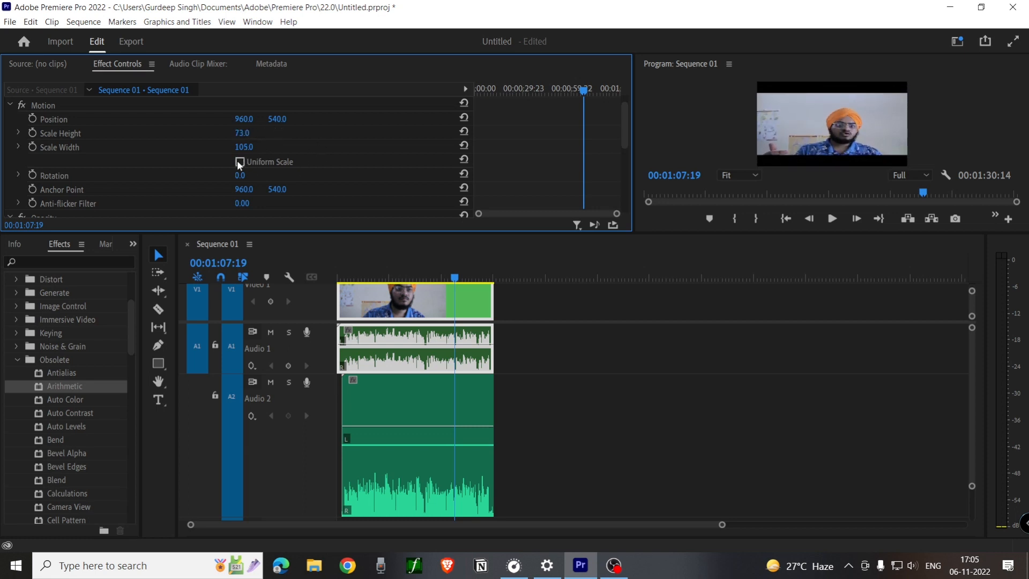
{"action": "left_click", "coordinate": [239, 161]}
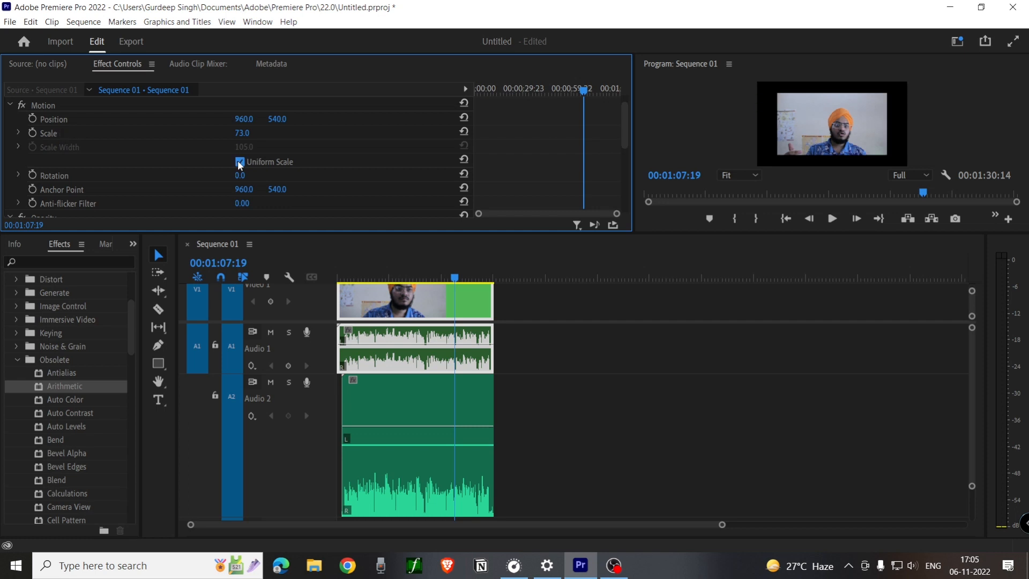
{"action": "left_click", "coordinate": [464, 132]}
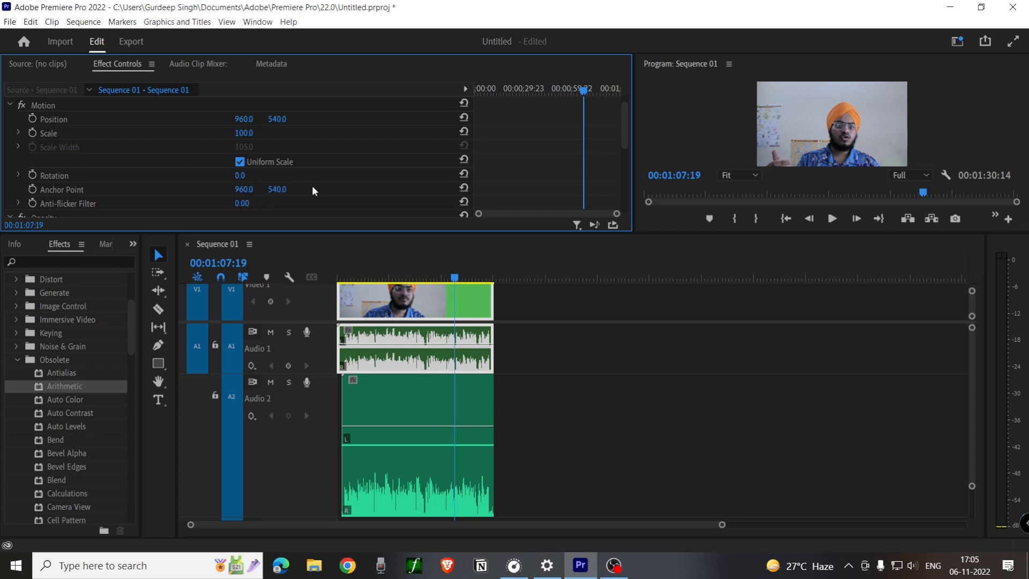
Step: Try rotating the V1 clip to about -4°, and reset Rotation to its default
{"action": "mouse_move", "coordinate": [243, 178]}
{"action": "left_mouse_down"}
{"action": "mouse_move", "coordinate": [305, 178]}
{"action": "mouse_move", "coordinate": [186, 177]}
{"action": "mouse_move", "coordinate": [252, 176]}
{"action": "left_mouse_up"}
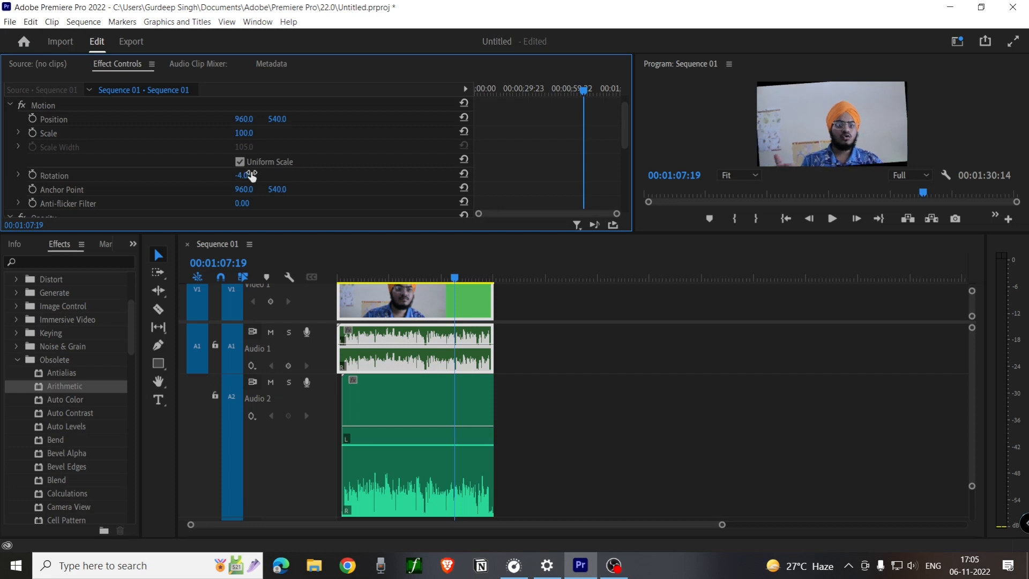
{"action": "left_click", "coordinate": [464, 178]}
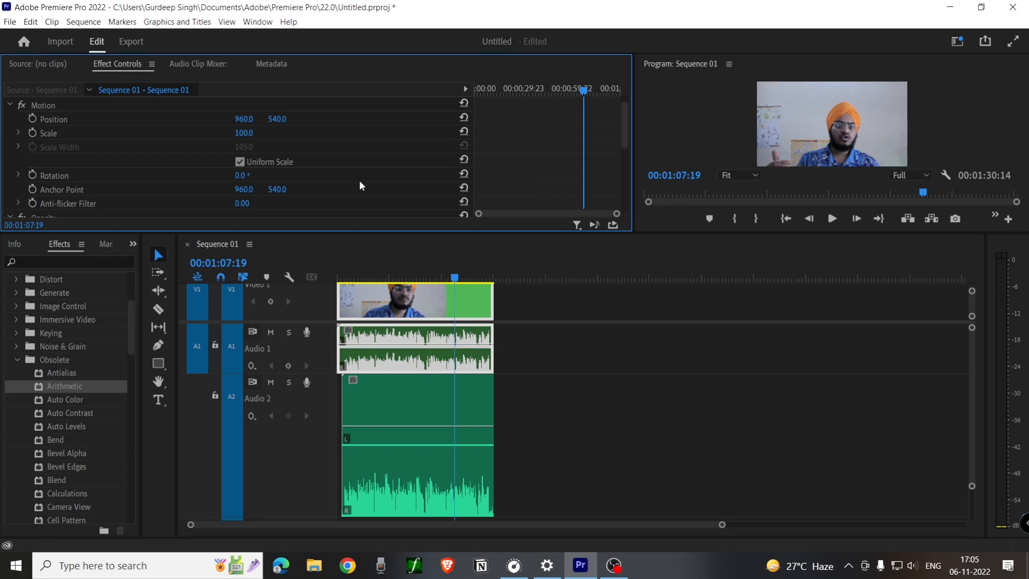
Step: Save the project, and look through the V1 clip's Opacity, Time Remapping and audio effect settings
{"action": "scroll", "coordinate": [295, 201], "scroll_direction": "down", "scroll_amount": 4}
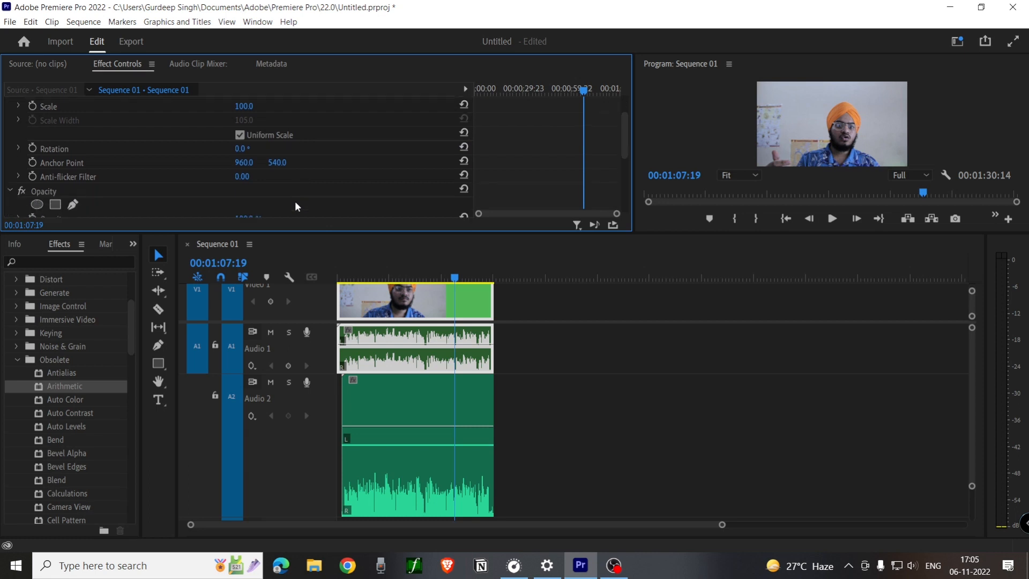
{"action": "scroll", "coordinate": [294, 200], "scroll_direction": "down", "scroll_amount": 1}
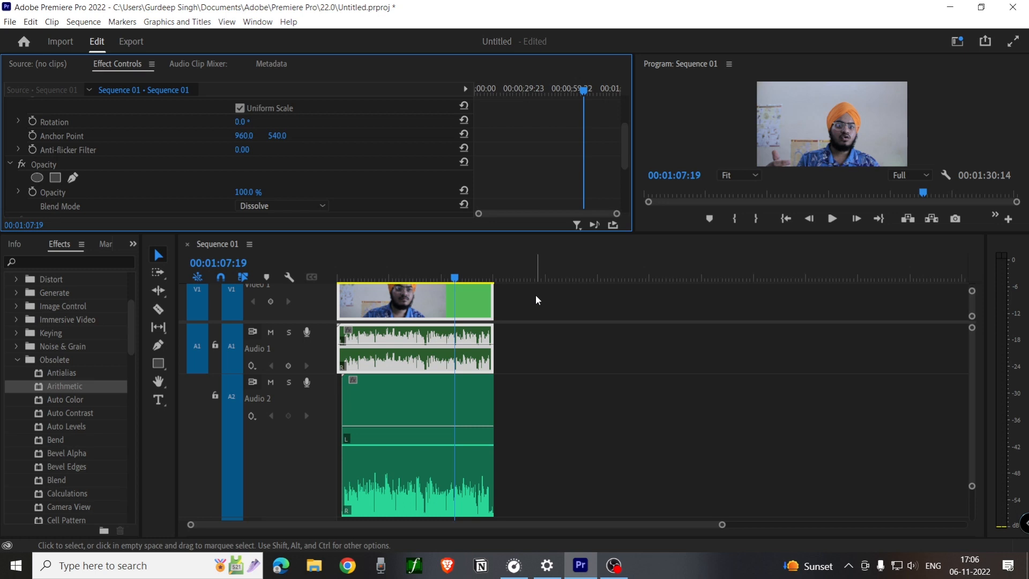
{"action": "key", "text": "ctrl+s"}
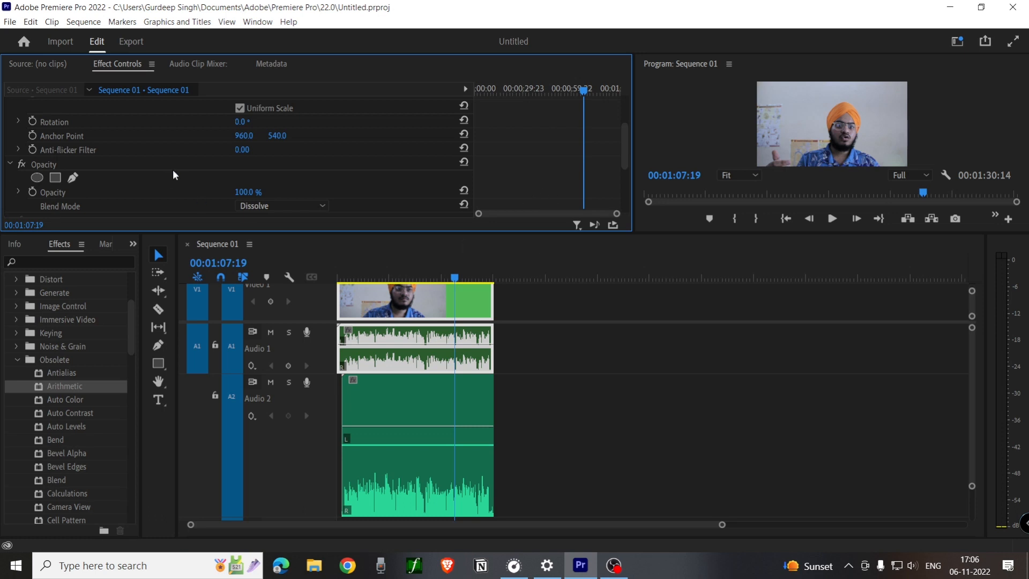
{"action": "scroll", "coordinate": [173, 173], "scroll_direction": "down", "scroll_amount": 3}
{"action": "scroll", "coordinate": [172, 170], "scroll_direction": "down", "scroll_amount": 2}
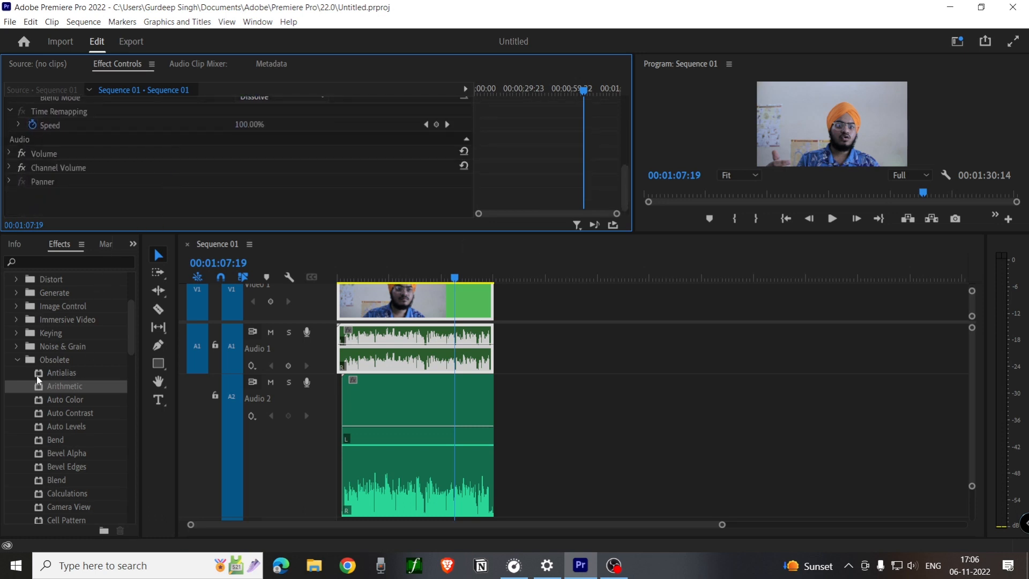
{"action": "scroll", "coordinate": [36, 375], "scroll_direction": "up", "scroll_amount": 2}
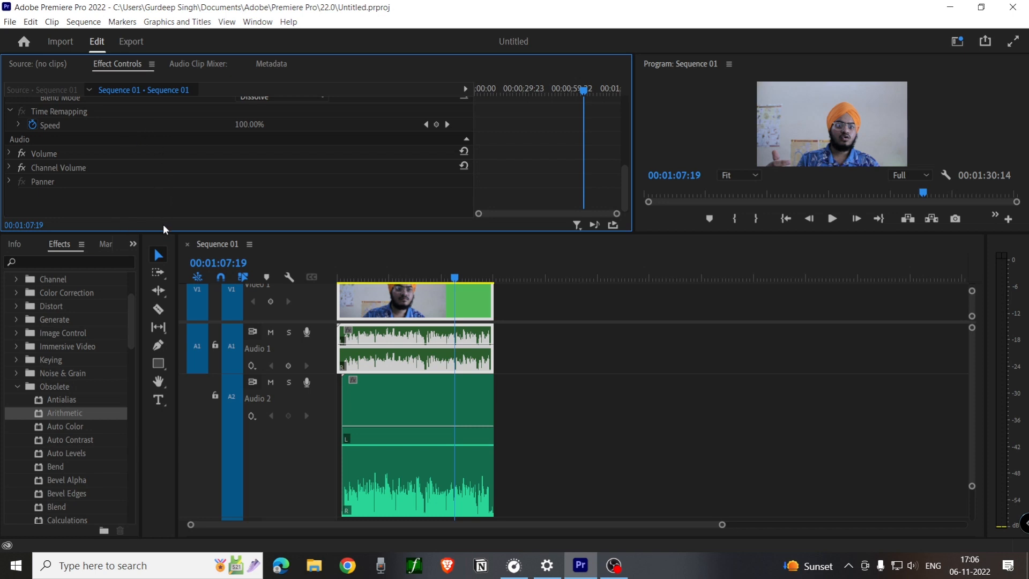
{"action": "scroll", "coordinate": [539, 147], "scroll_direction": "up", "scroll_amount": 8}
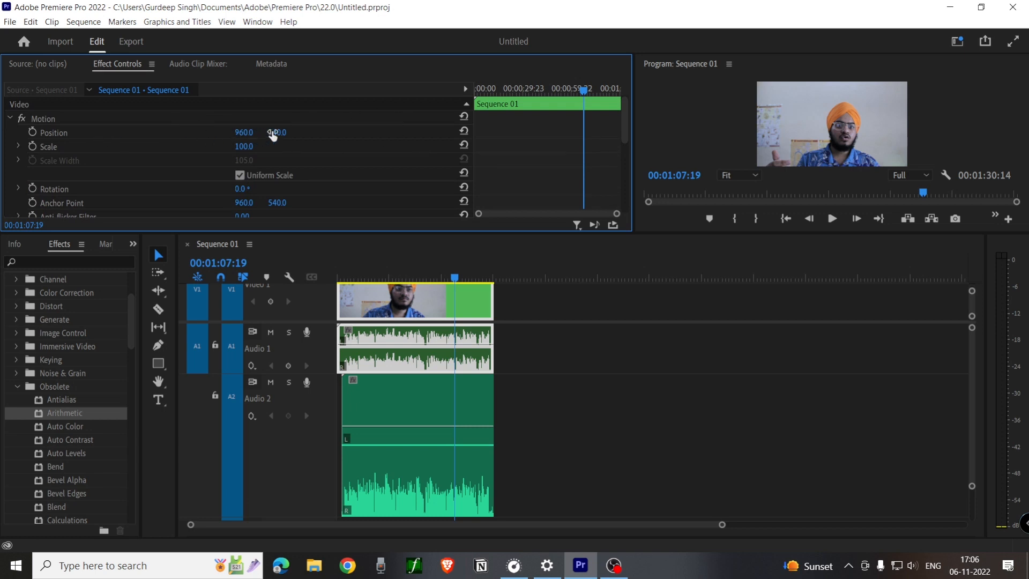
Step: Turn on Position keyframing for the V1 clip at 00:00:08:07, and move the playhead to 00:00:40:13
{"action": "left_click_drag", "start_coordinate": [522, 88], "coordinate": [489, 91]}
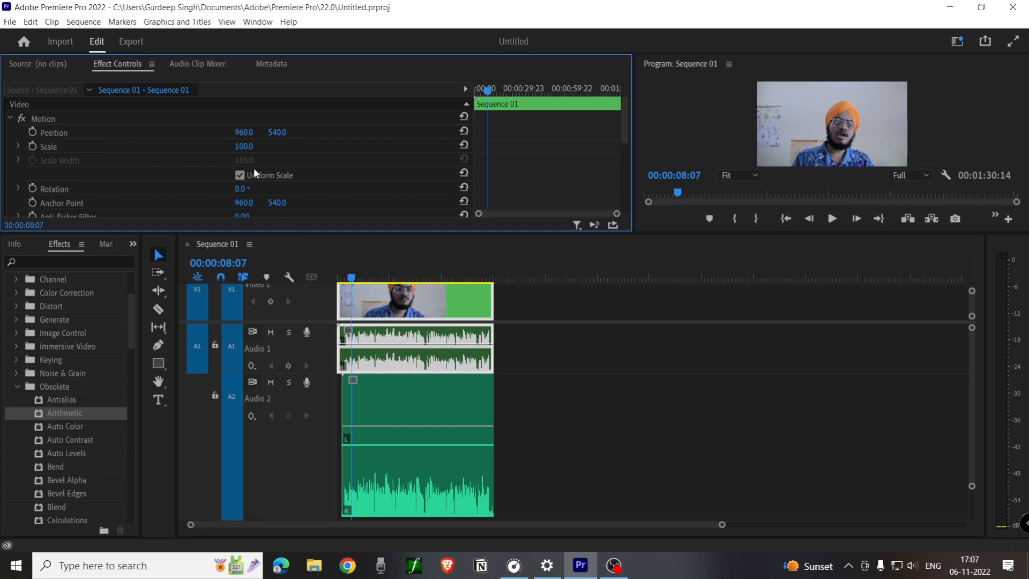
{"action": "left_click", "coordinate": [31, 131]}
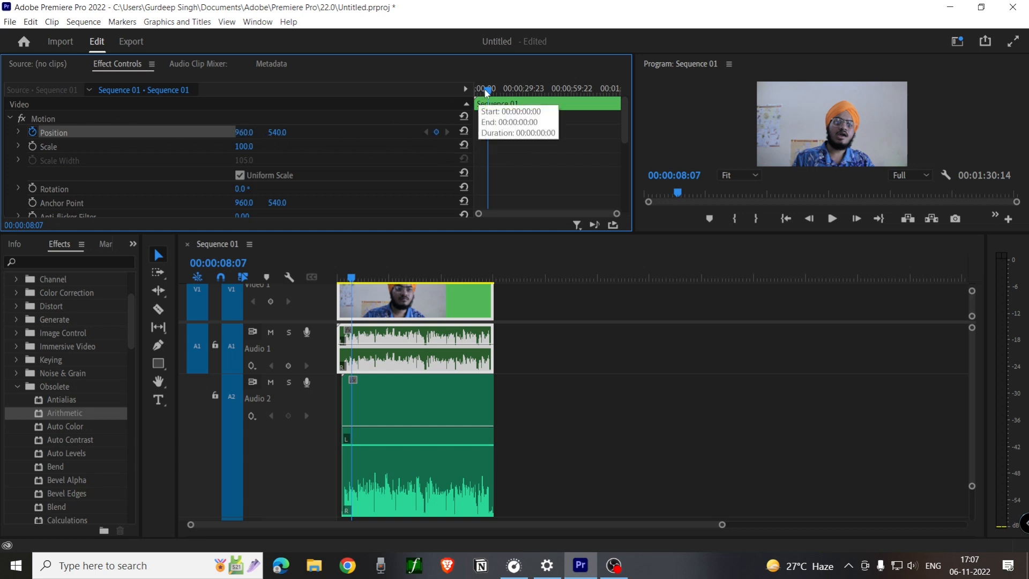
{"action": "left_click_drag", "start_coordinate": [487, 89], "coordinate": [540, 90]}
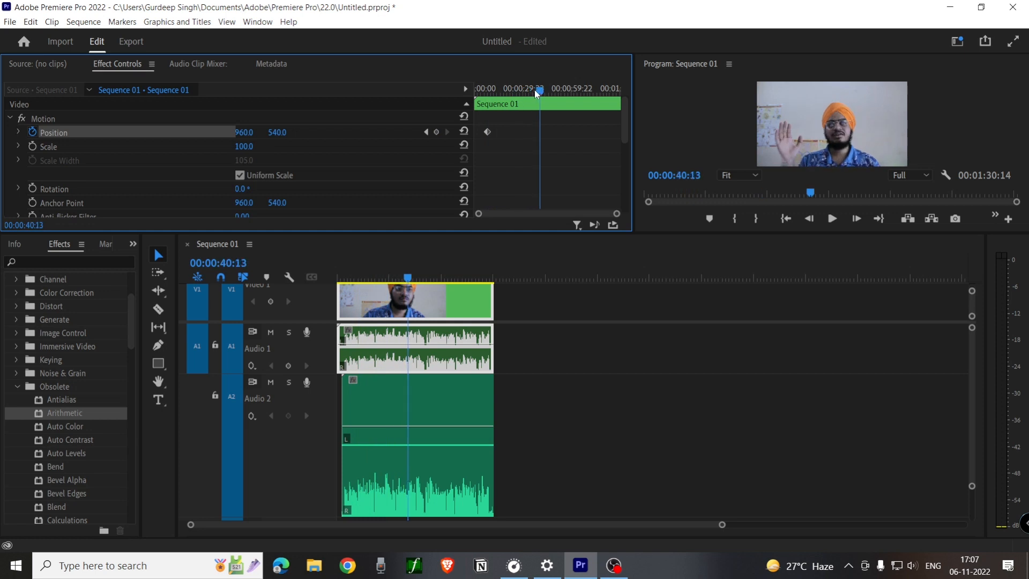
{"action": "left_click", "coordinate": [248, 132]}
Step: Animate the V1 clip's Scale with a keyframe of 100 at 00:00:07:01 and one of 155 at 00:00:50:01
{"action": "left_click_drag", "start_coordinate": [542, 88], "coordinate": [489, 96]}
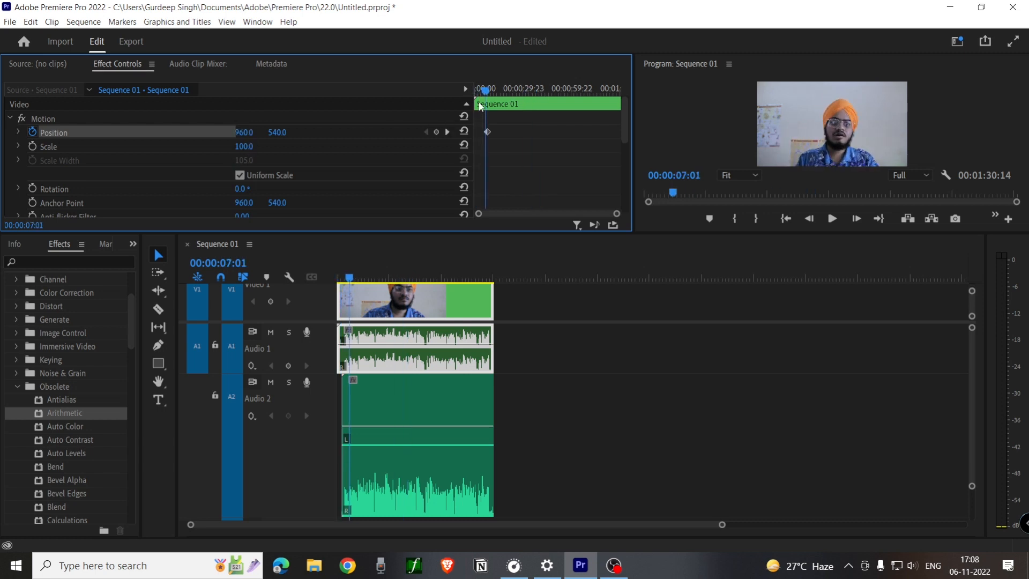
{"action": "left_click", "coordinate": [33, 145]}
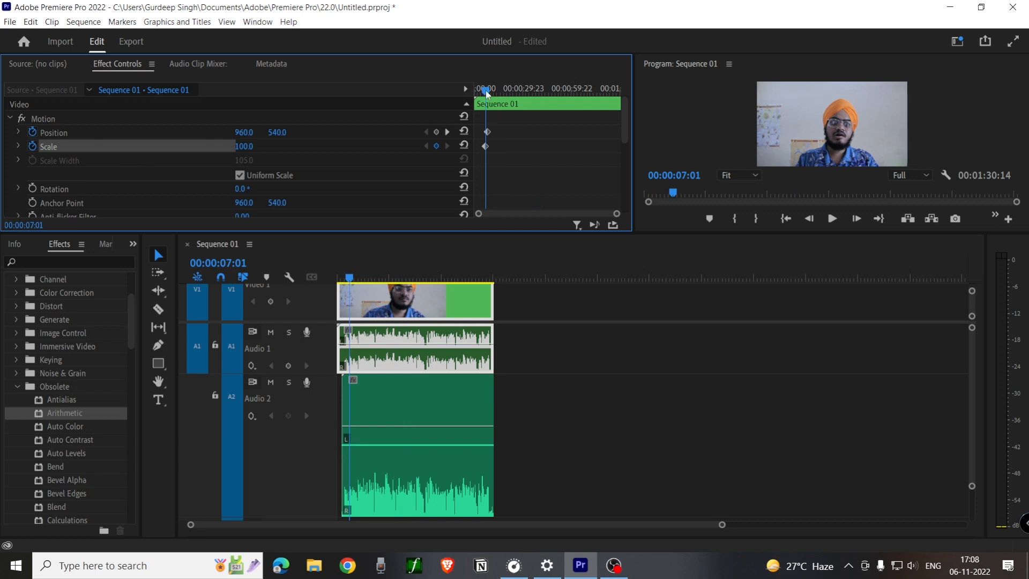
{"action": "left_click_drag", "start_coordinate": [486, 90], "coordinate": [556, 84]}
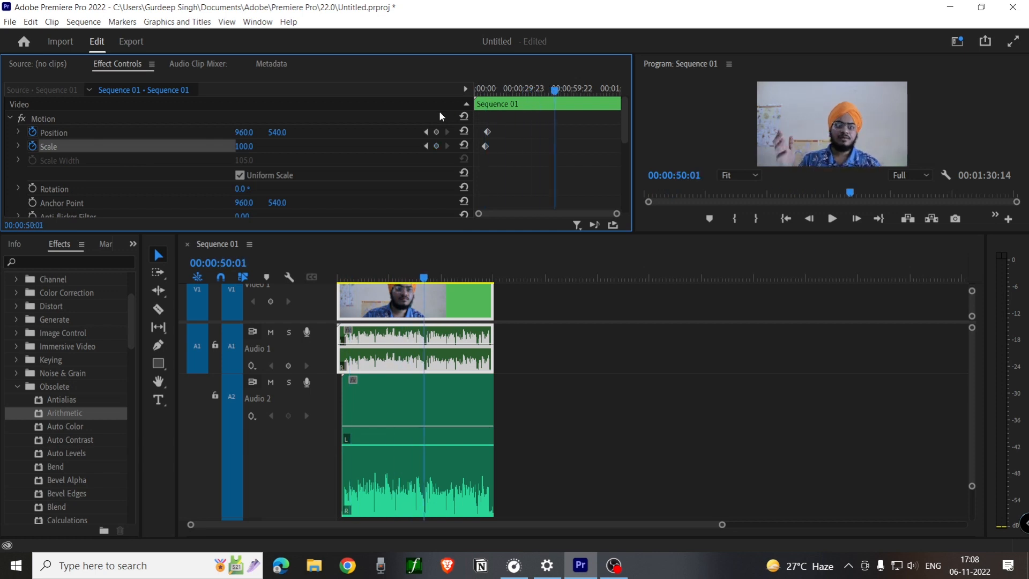
{"action": "left_click", "coordinate": [439, 147]}
{"action": "left_click_drag", "start_coordinate": [245, 148], "coordinate": [253, 147]}
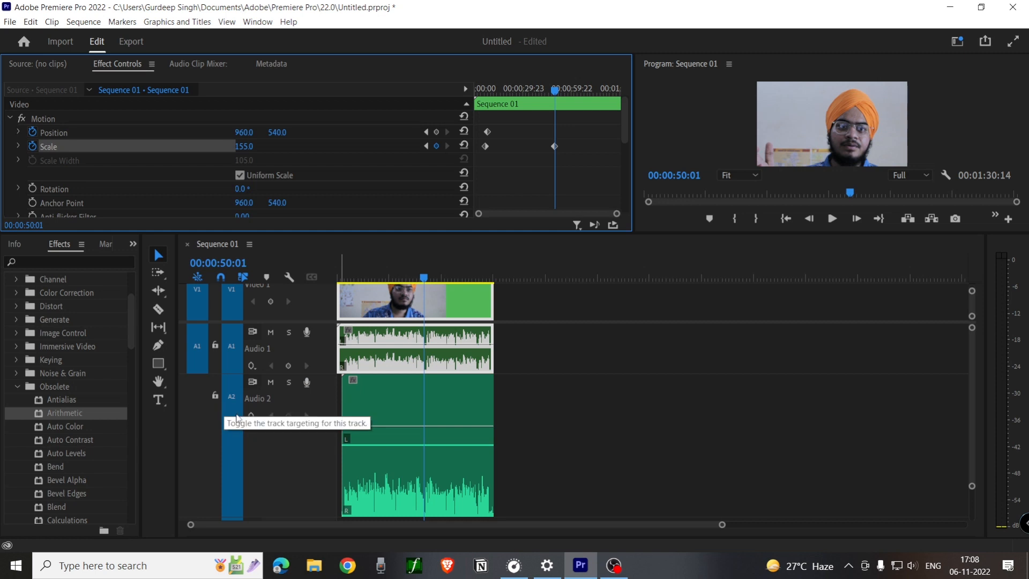
Step: Mute the Audio 1 and Audio 2 tracks, and play the zoom animation from 00:00:06:05 to 00:00:08:23
{"action": "left_click", "coordinate": [271, 383]}
{"action": "left_click", "coordinate": [272, 332]}
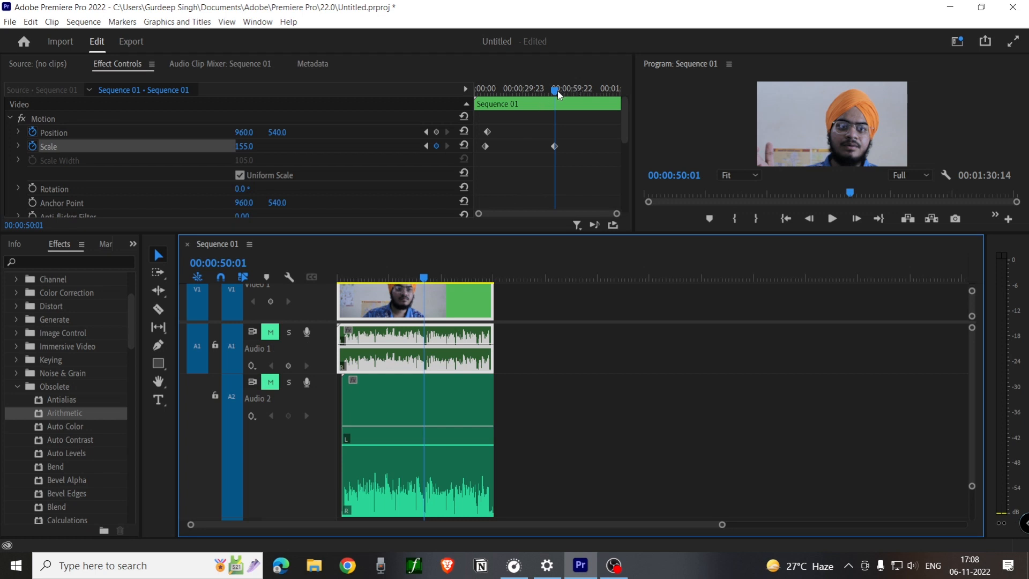
{"action": "left_click_drag", "start_coordinate": [558, 91], "coordinate": [488, 111]}
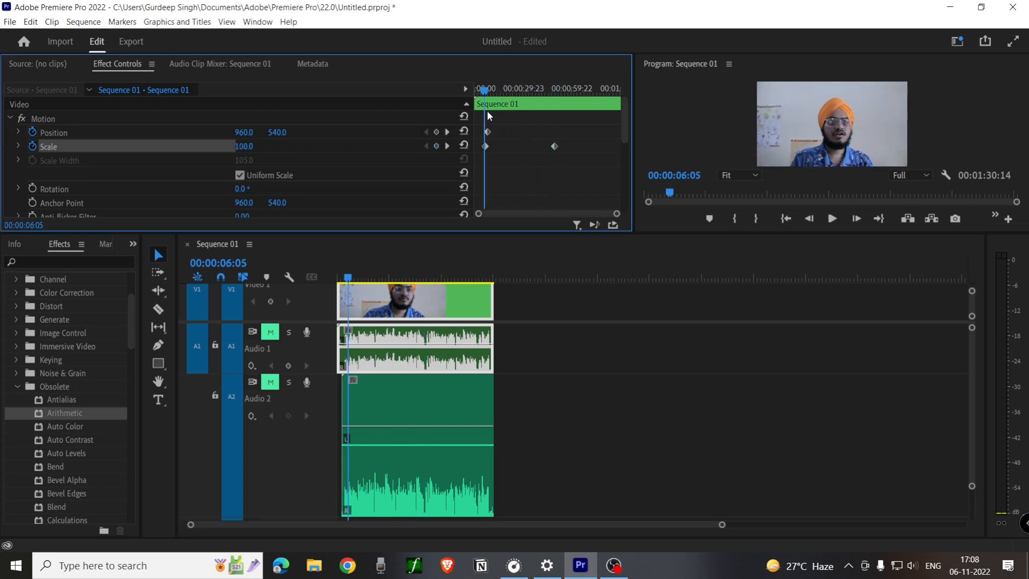
{"action": "key", "text": "space"}
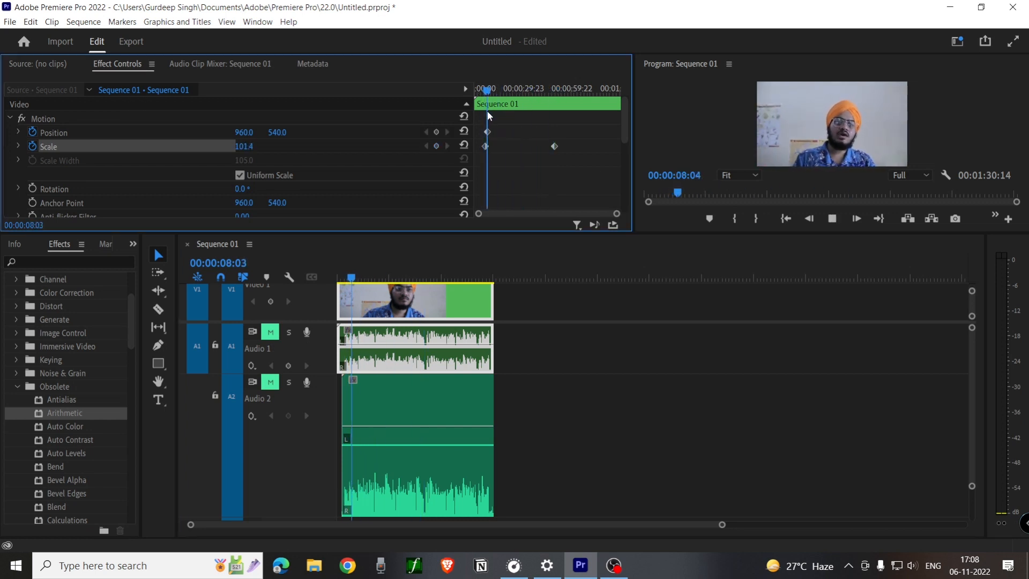
{"action": "key", "text": "space"}
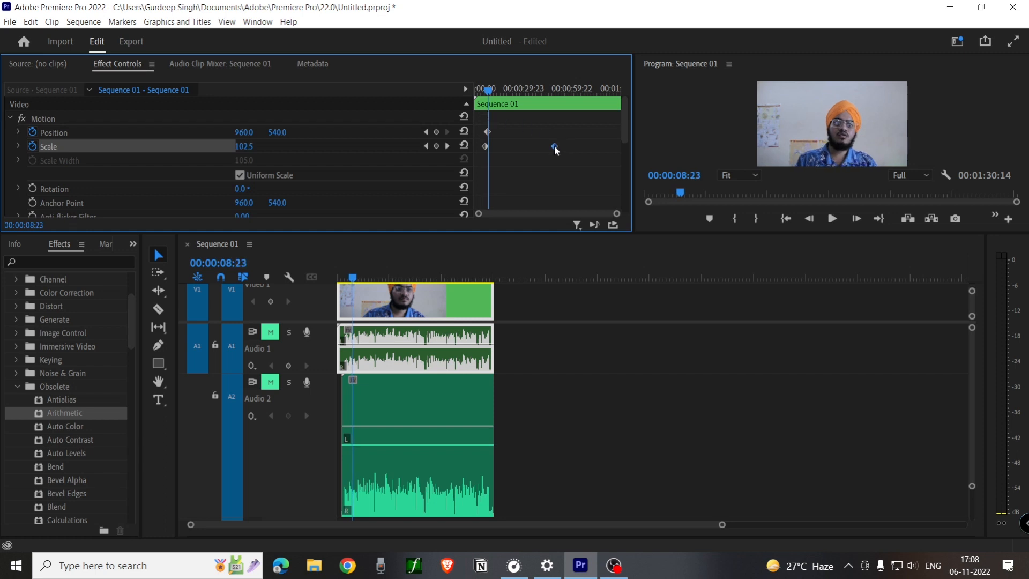
Step: Move the second Scale keyframe close to the first for a faster zoom, and play the animation through to 00:00:12:20
{"action": "left_click_drag", "start_coordinate": [554, 145], "coordinate": [494, 151]}
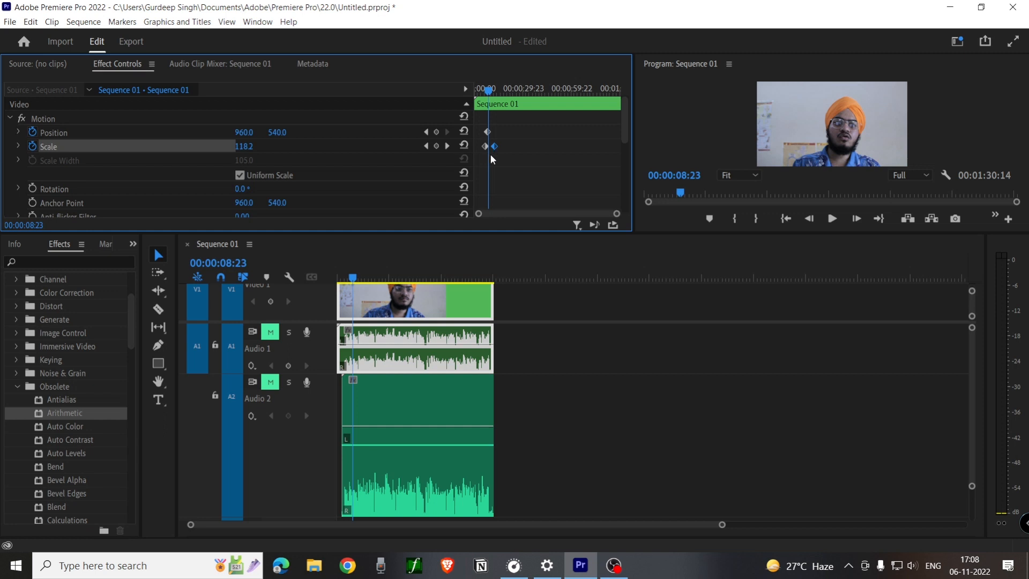
{"action": "left_click_drag", "start_coordinate": [489, 91], "coordinate": [485, 94]}
{"action": "key", "text": "space"}
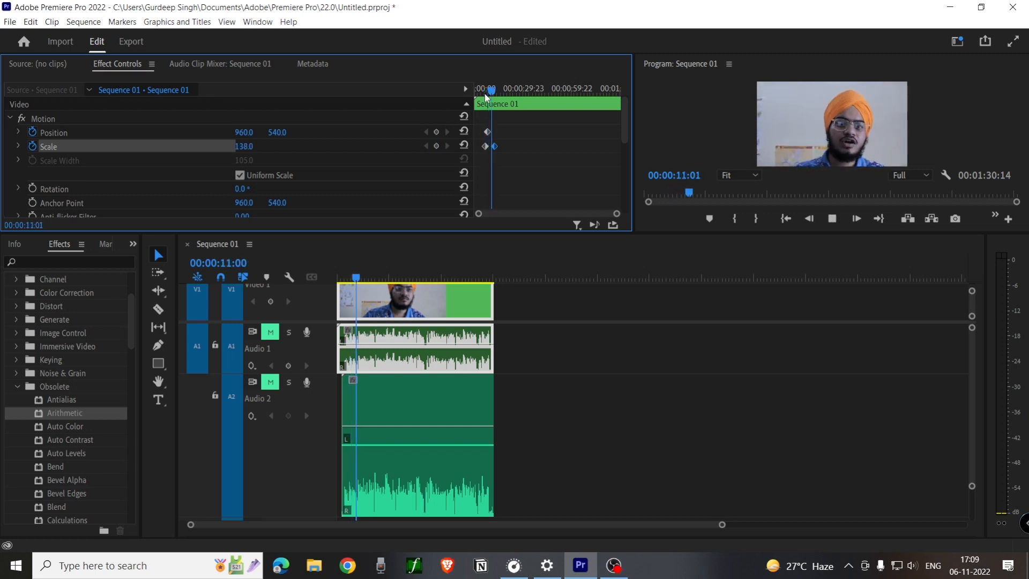
{"action": "key", "text": "space"}
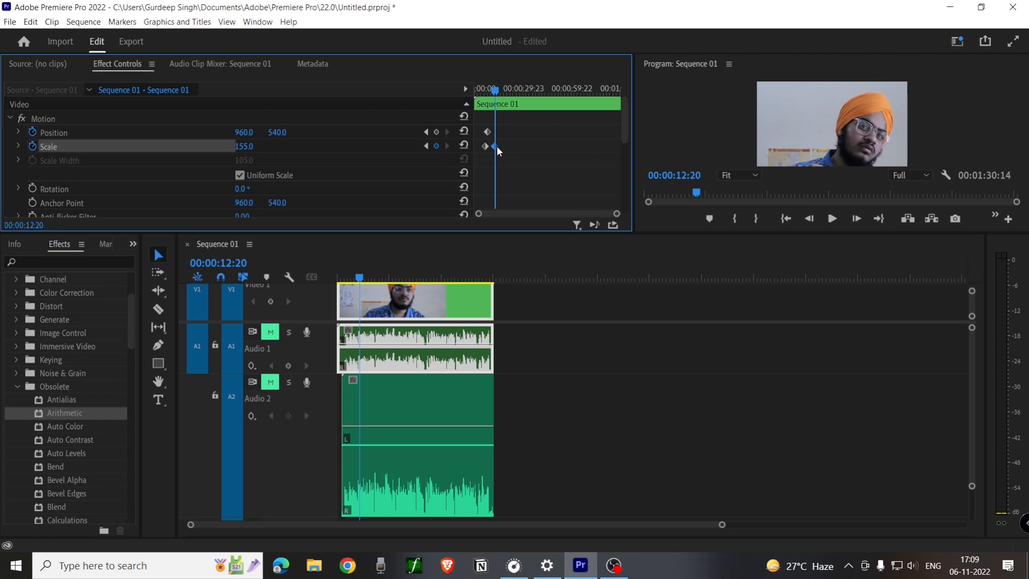
Step: Delete both Scale keyframes from the V1 clip, and turn off keyframing for Scale and Position
{"action": "key", "text": "Delete"}
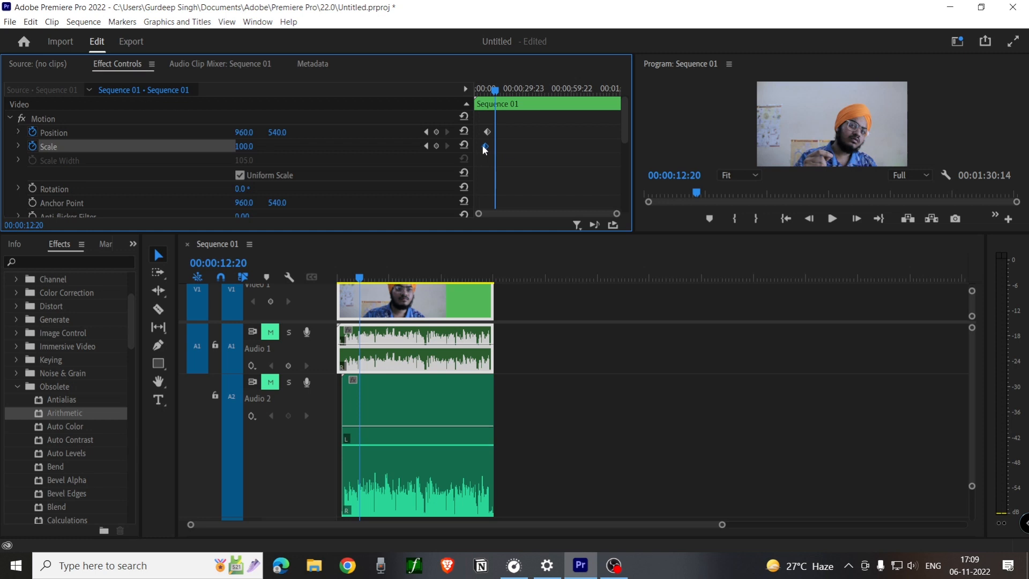
{"action": "key", "text": "Delete"}
{"action": "left_click", "coordinate": [32, 146]}
{"action": "left_click", "coordinate": [34, 129]}
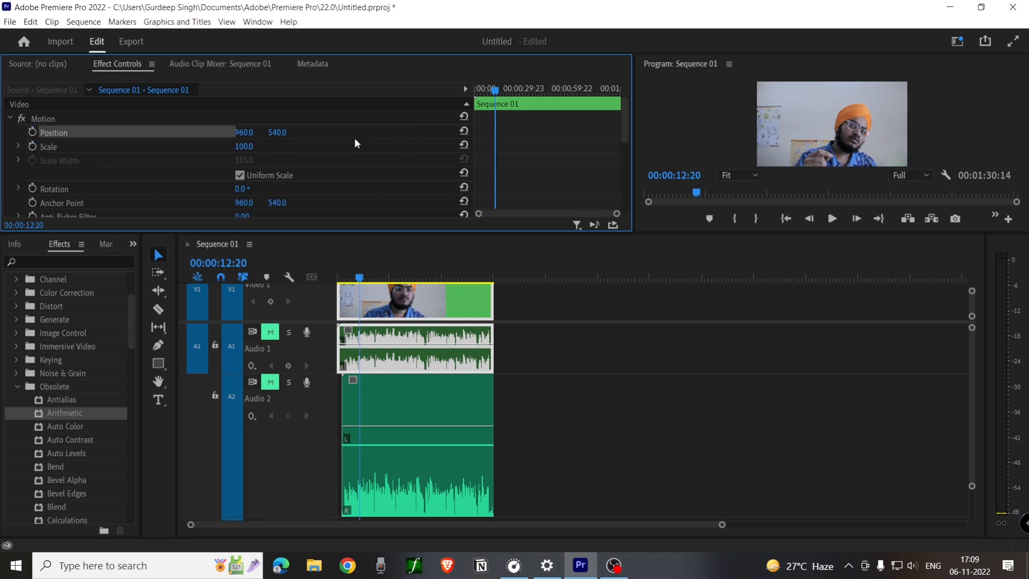
Step: Animate the V1 clip's Scale with a keyframe of 100 at 00:00:12:20 and one of 153 at 00:00:28:03
{"action": "scroll", "coordinate": [375, 145], "scroll_direction": "down", "scroll_amount": 5}
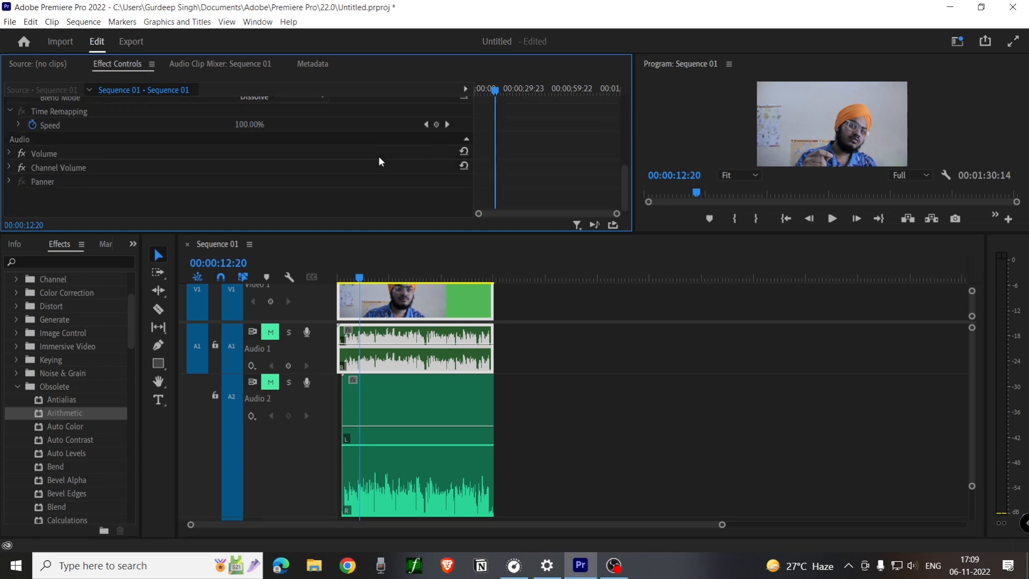
{"action": "scroll", "coordinate": [379, 157], "scroll_direction": "up", "scroll_amount": 1}
{"action": "scroll", "coordinate": [379, 157], "scroll_direction": "up", "scroll_amount": 5}
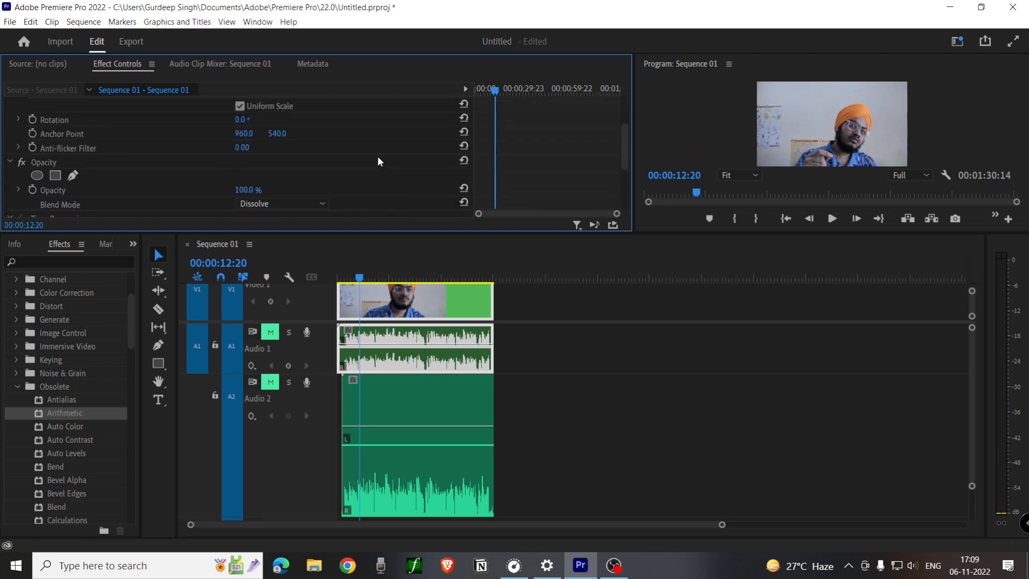
{"action": "scroll", "coordinate": [377, 156], "scroll_direction": "up", "scroll_amount": 1}
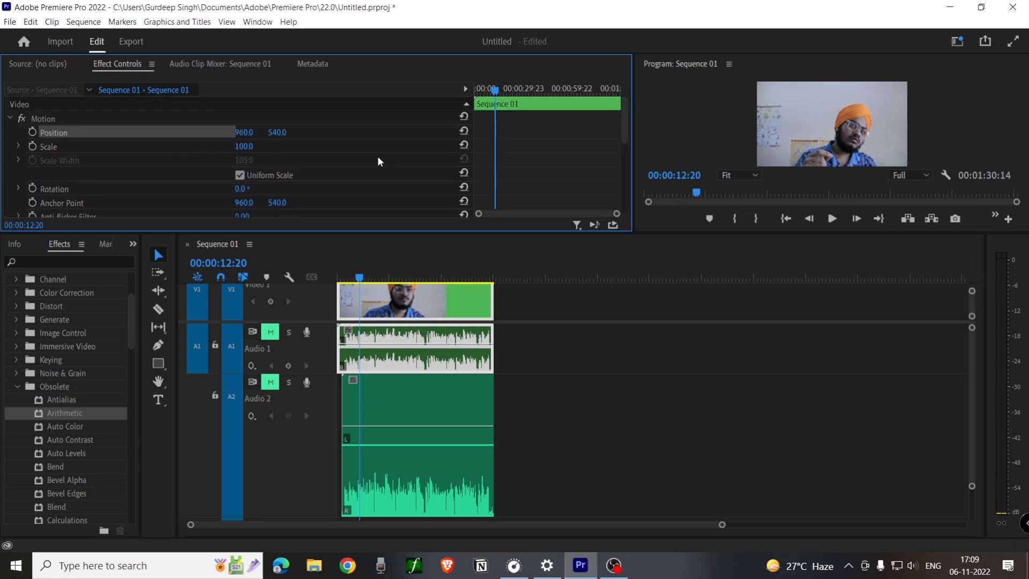
{"action": "left_click", "coordinate": [33, 146]}
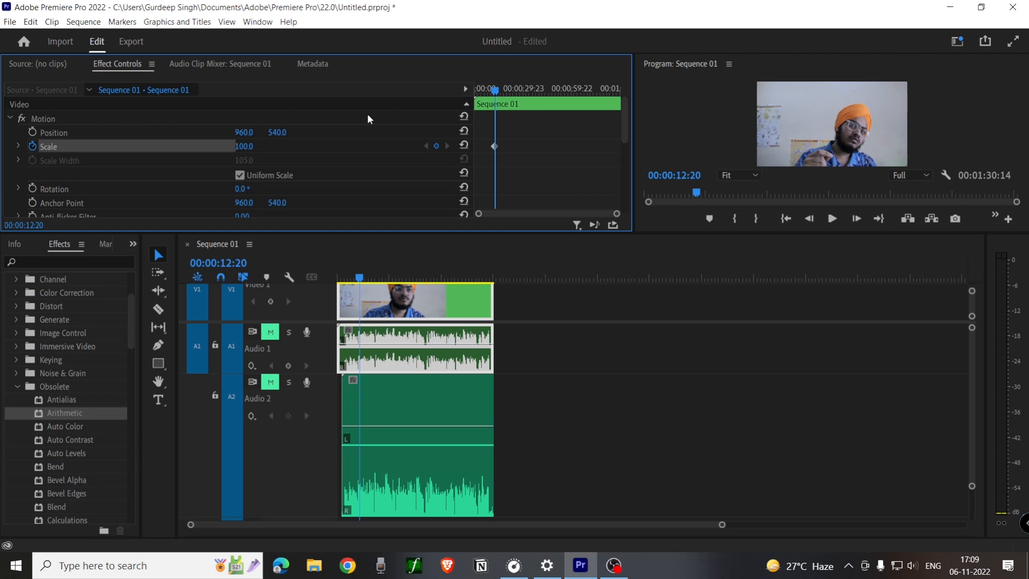
{"action": "left_click", "coordinate": [519, 89]}
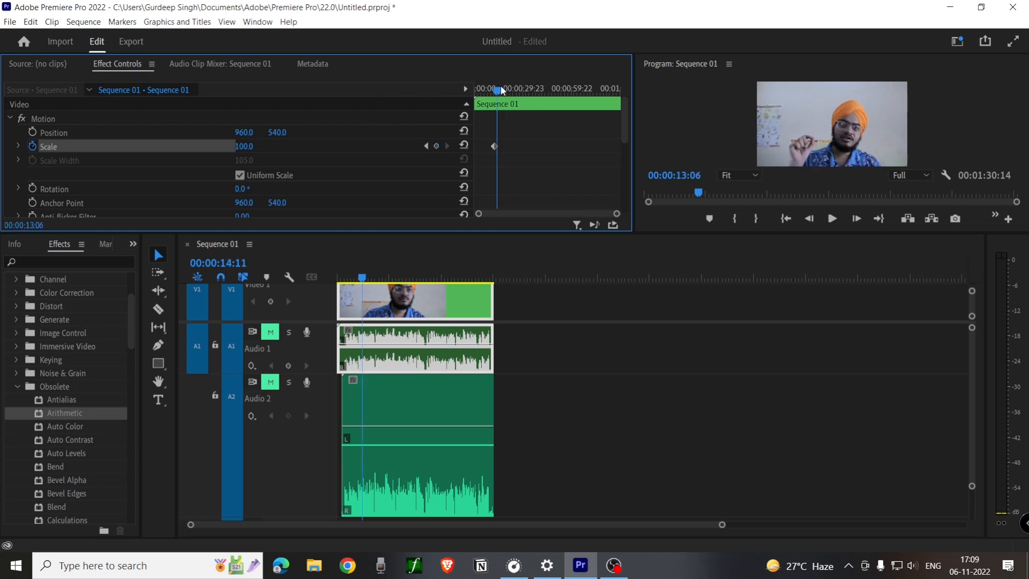
{"action": "left_click", "coordinate": [437, 145]}
{"action": "left_click_drag", "start_coordinate": [236, 146], "coordinate": [264, 146]}
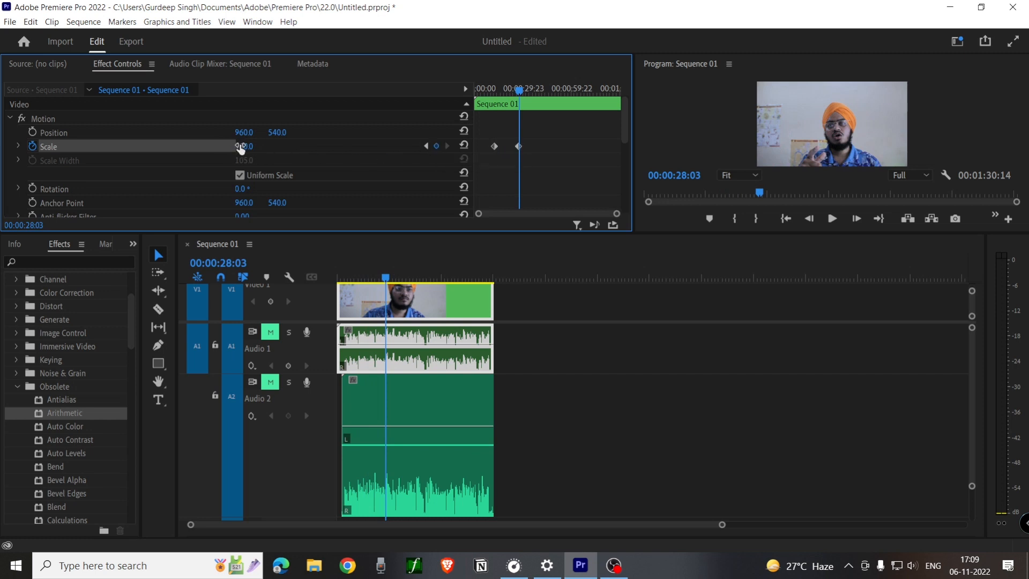
Step: Set the first Scale keyframe to Bezier interpolation and apply Ease In to it
{"action": "right_click", "coordinate": [494, 148]}
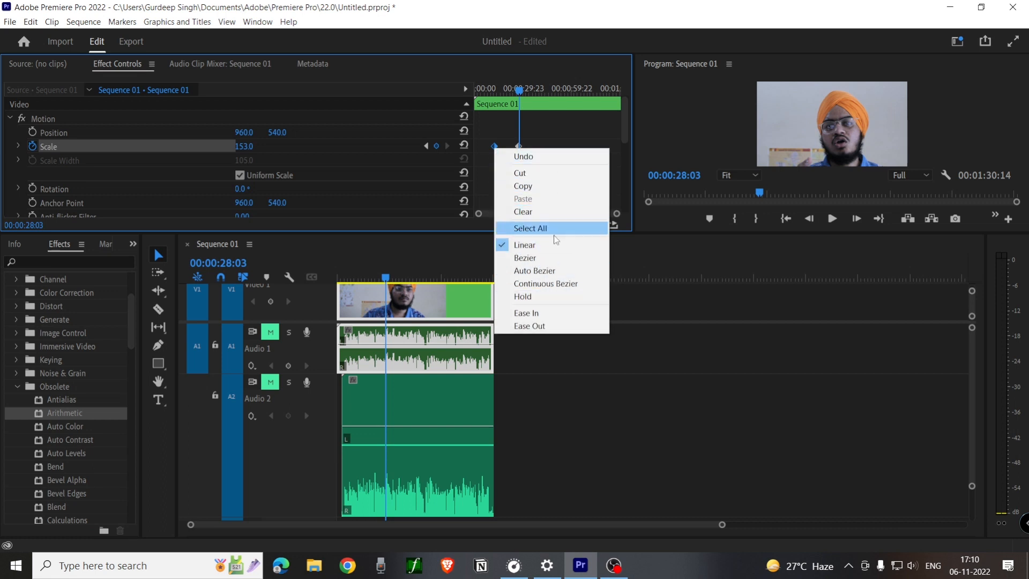
{"action": "left_click", "coordinate": [545, 262]}
{"action": "right_click", "coordinate": [494, 146]}
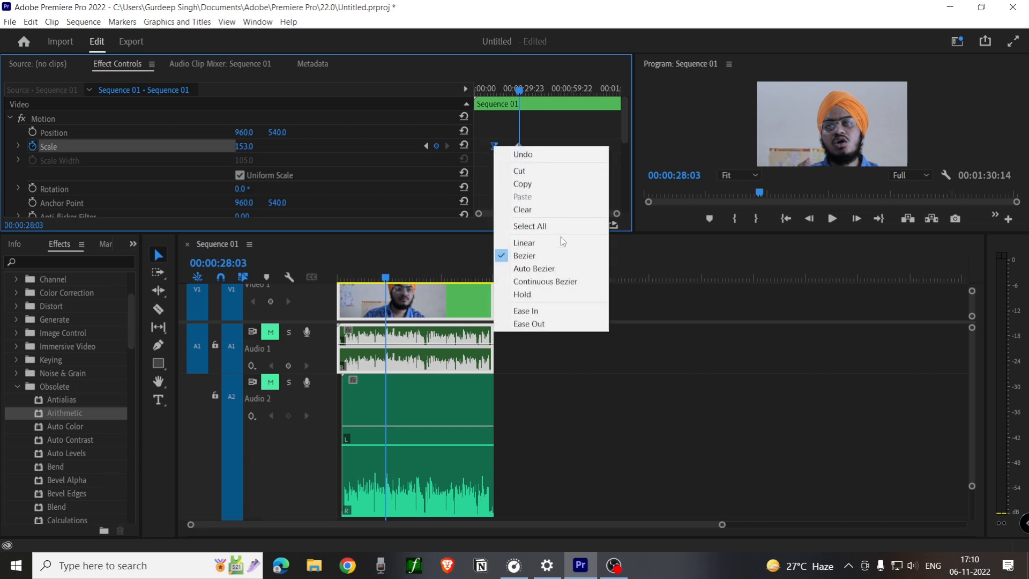
{"action": "left_click", "coordinate": [542, 321]}
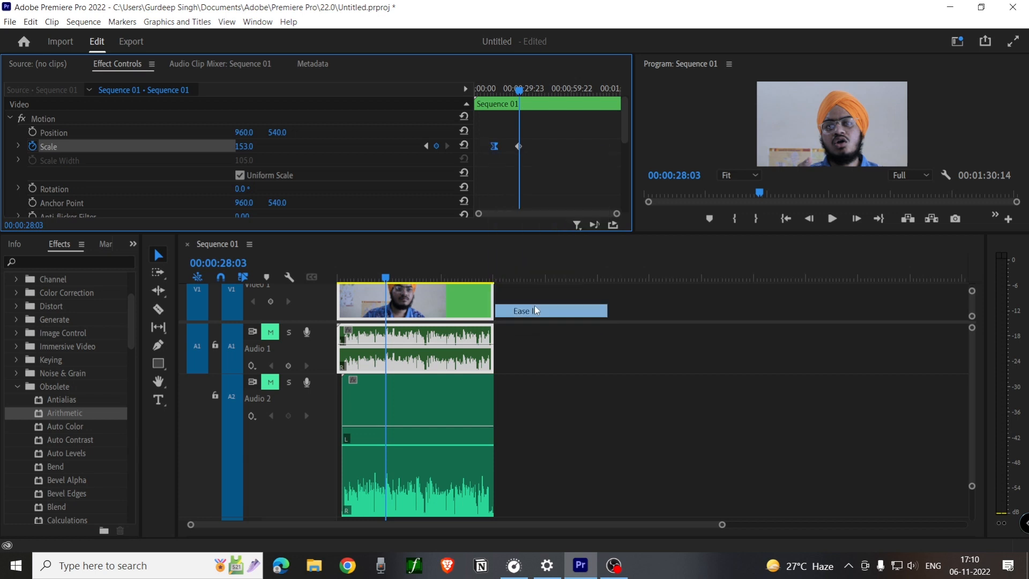
Step: Apply Bezier and Ease In to the second Scale keyframe, and select Bezier again for the first one
{"action": "right_click", "coordinate": [520, 145]}
{"action": "left_click", "coordinate": [579, 258]}
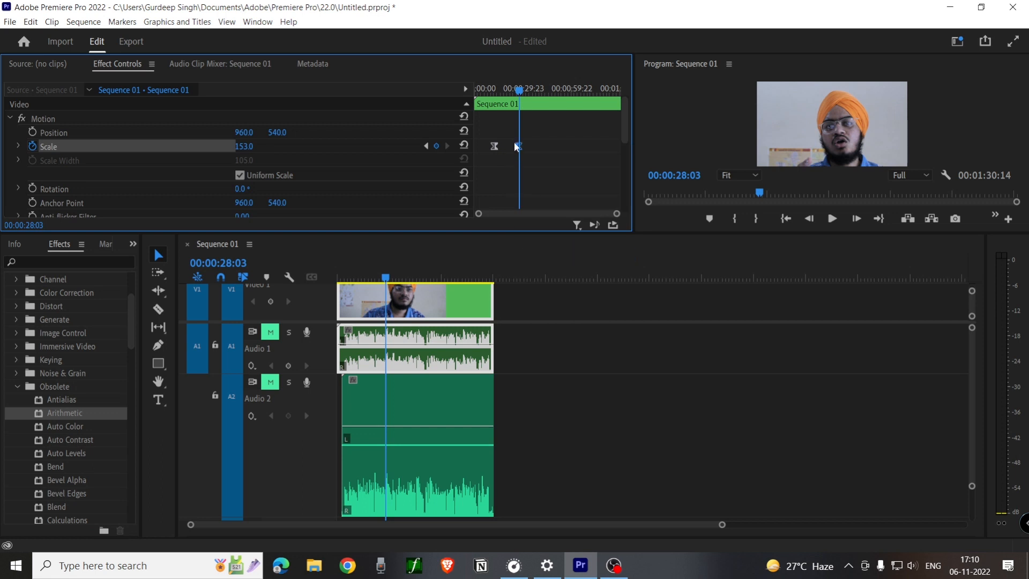
{"action": "right_click", "coordinate": [519, 146]}
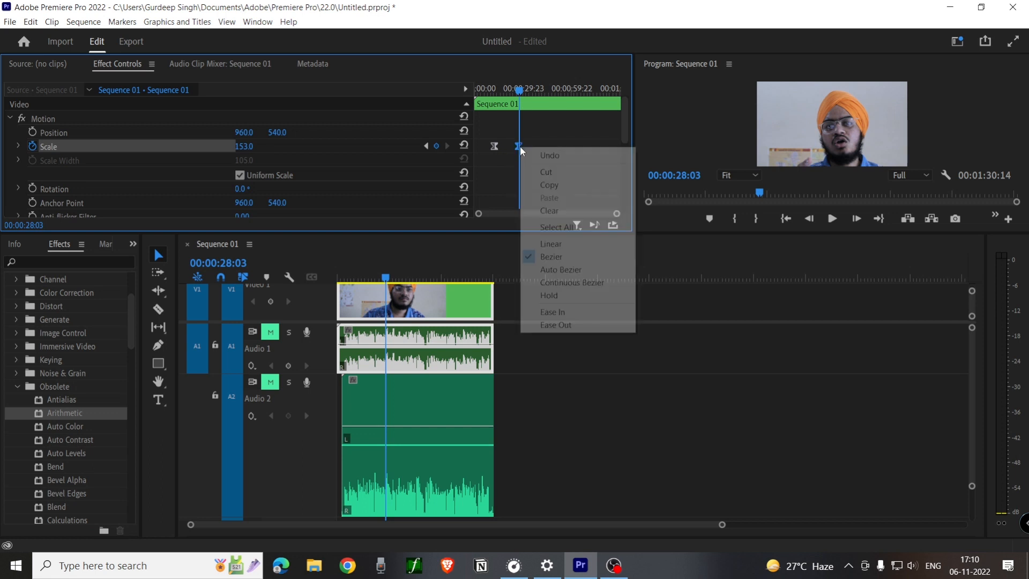
{"action": "left_click", "coordinate": [553, 316]}
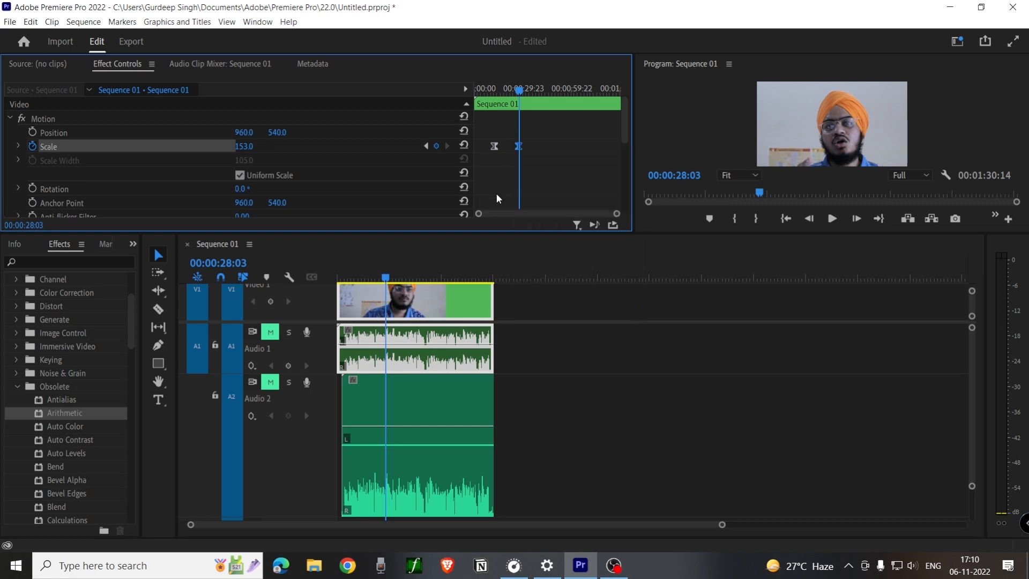
{"action": "right_click", "coordinate": [495, 147]}
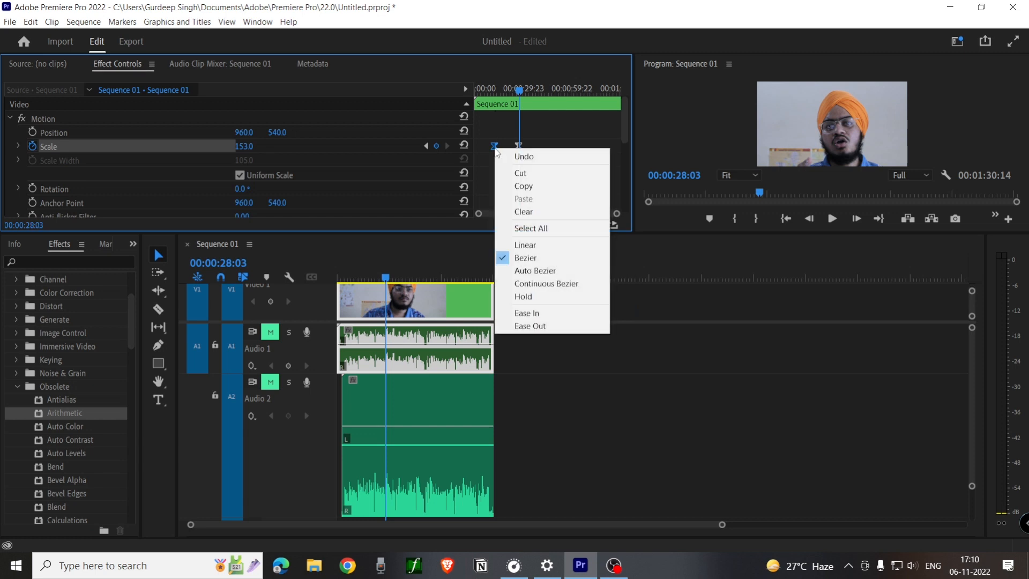
{"action": "left_click", "coordinate": [545, 260]}
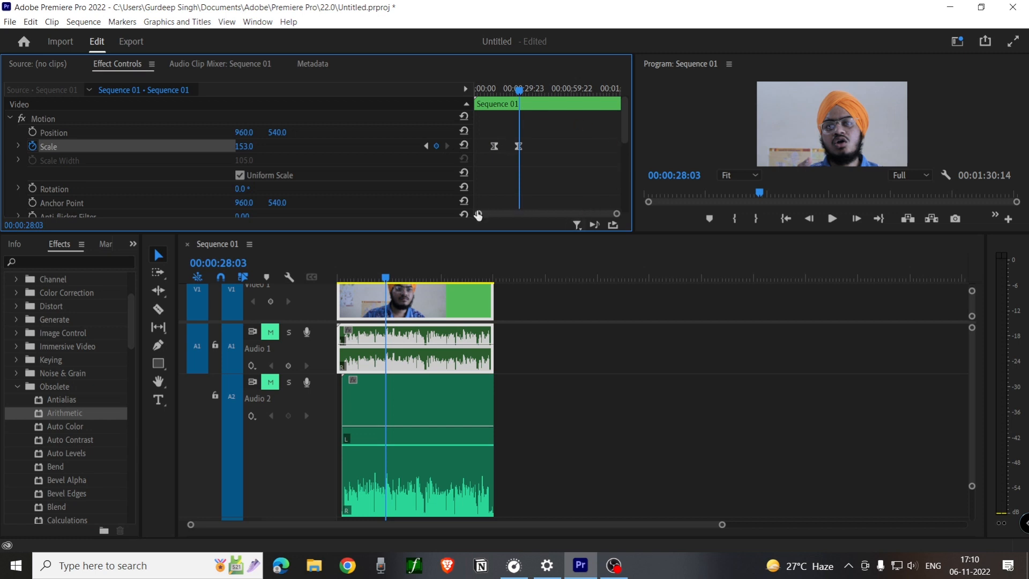
Step: Turn off Scale keyframing, accepting the deletion of its keyframes, and move the playhead to 00:00:22:09
{"action": "left_click_drag", "start_coordinate": [478, 215], "coordinate": [499, 214]}
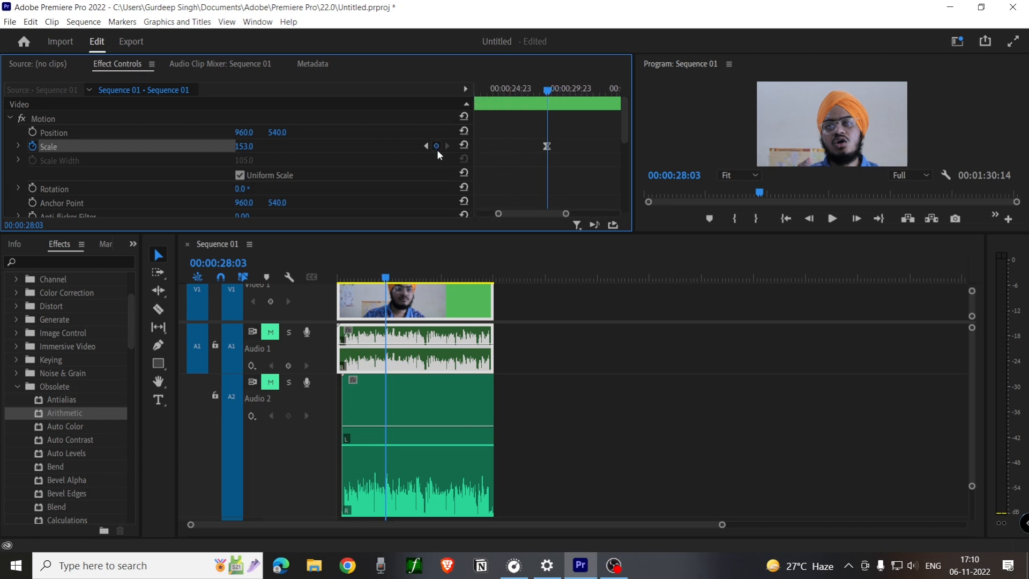
{"action": "left_click", "coordinate": [31, 145]}
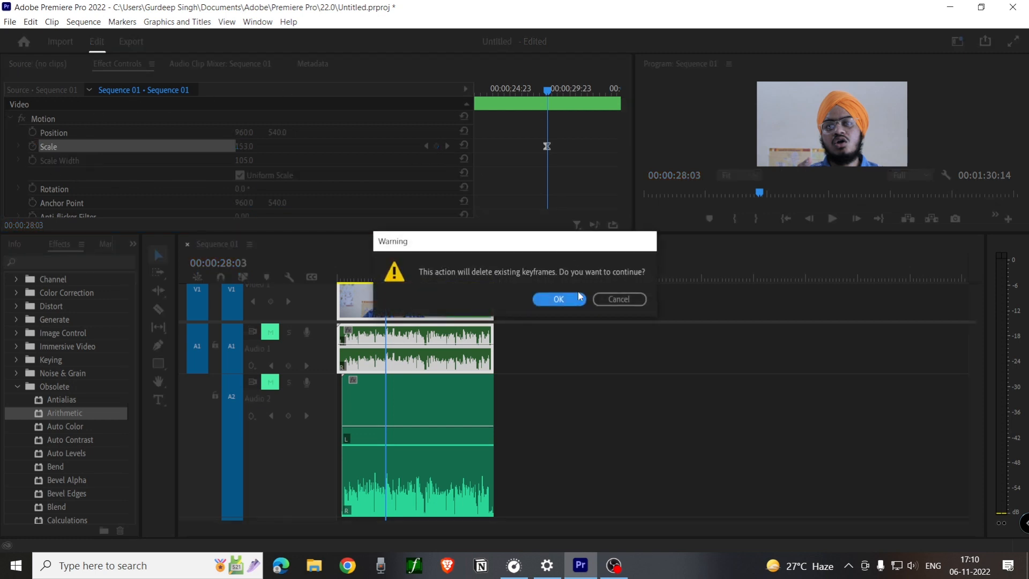
{"action": "left_click", "coordinate": [558, 299]}
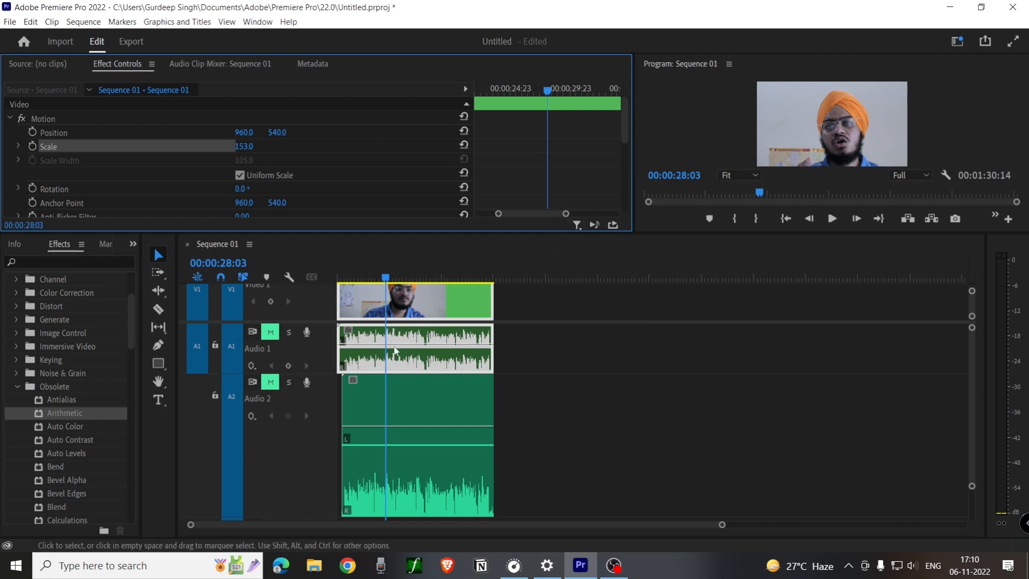
{"action": "left_click", "coordinate": [390, 276]}
{"action": "left_click_drag", "start_coordinate": [392, 276], "coordinate": [378, 304]}
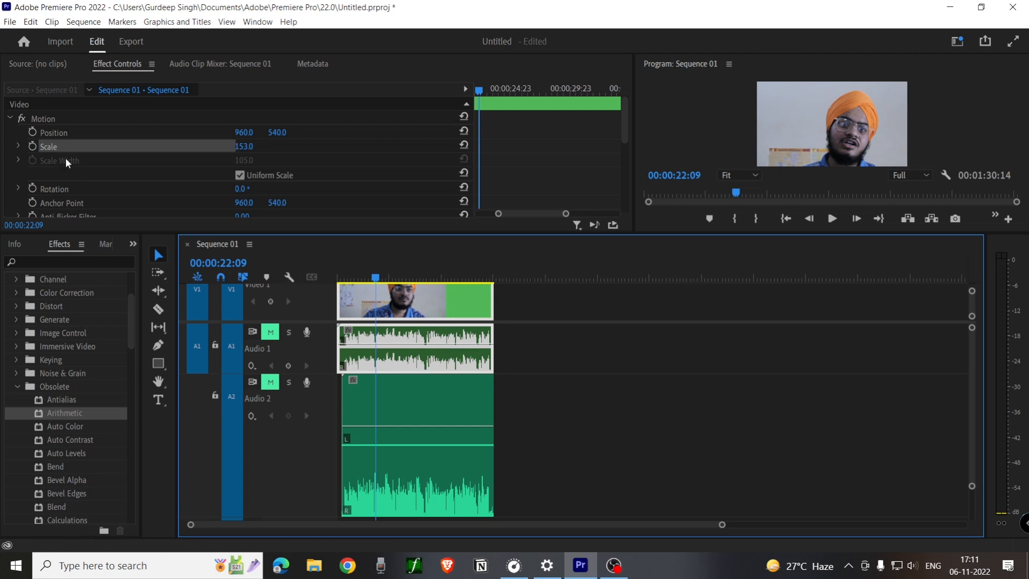
{"action": "left_click", "coordinate": [601, 576]}
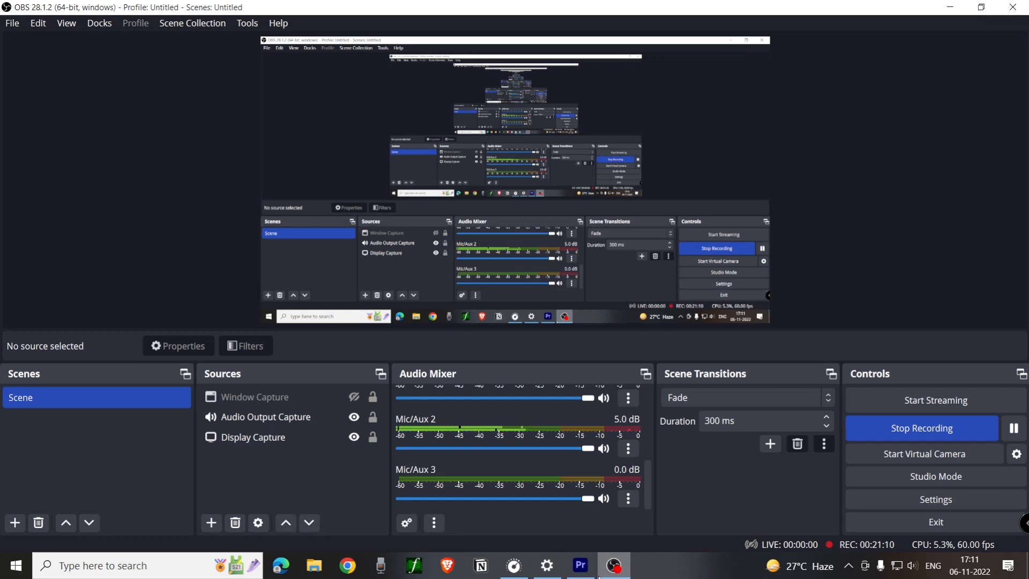
{"action": "left_click", "coordinate": [612, 570]}
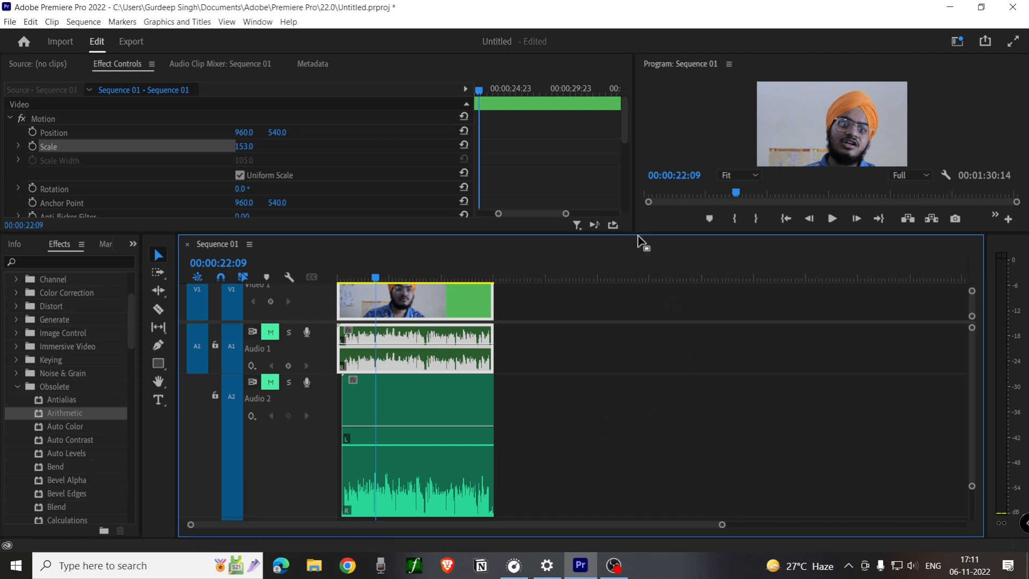
Step: Enlarge the Program monitor and Effect Controls area, and move the playhead to 00:00:32:18
{"action": "left_click_drag", "start_coordinate": [639, 236], "coordinate": [271, 355]}
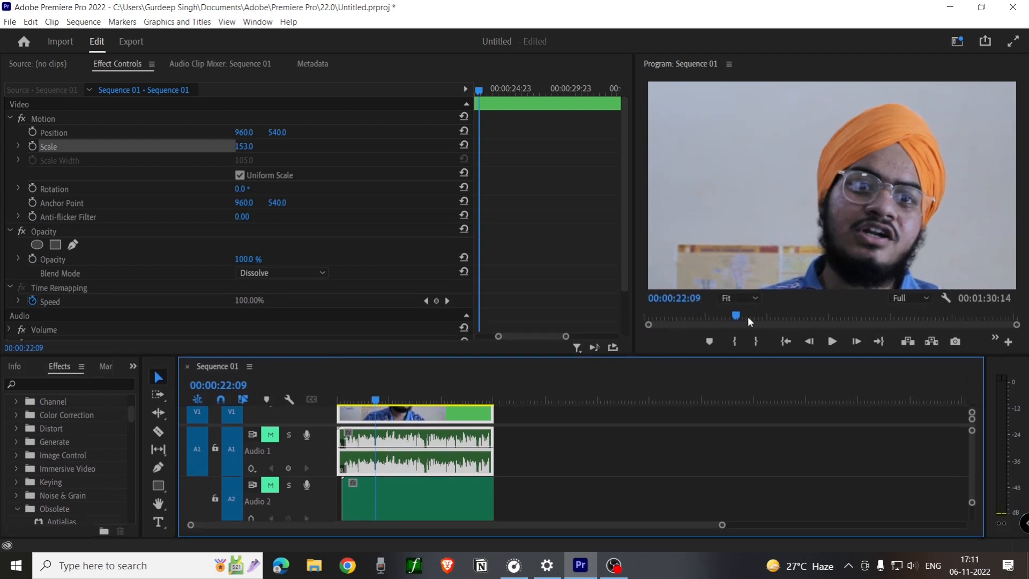
{"action": "left_click_drag", "start_coordinate": [735, 316], "coordinate": [779, 317]}
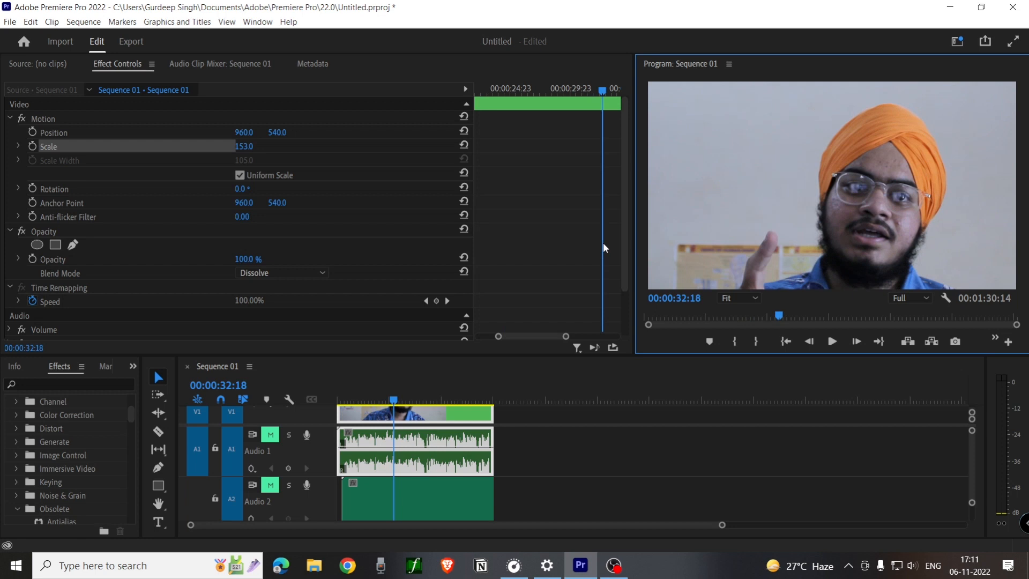
Step: Show the Lumetri Color controls, and change the layout to the Color workspace
{"action": "left_click", "coordinate": [181, 22]}
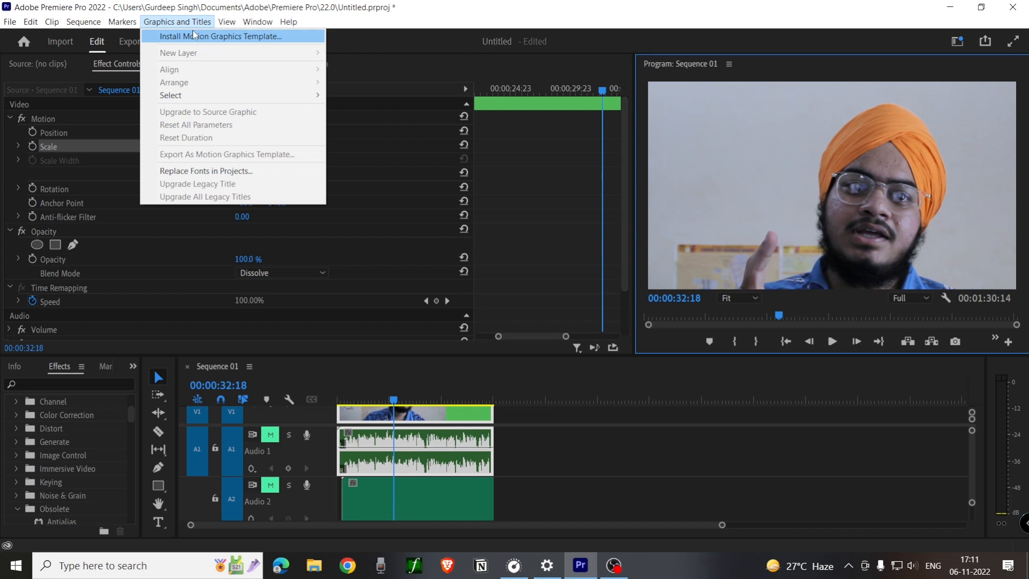
{"action": "left_click", "coordinate": [255, 21]}
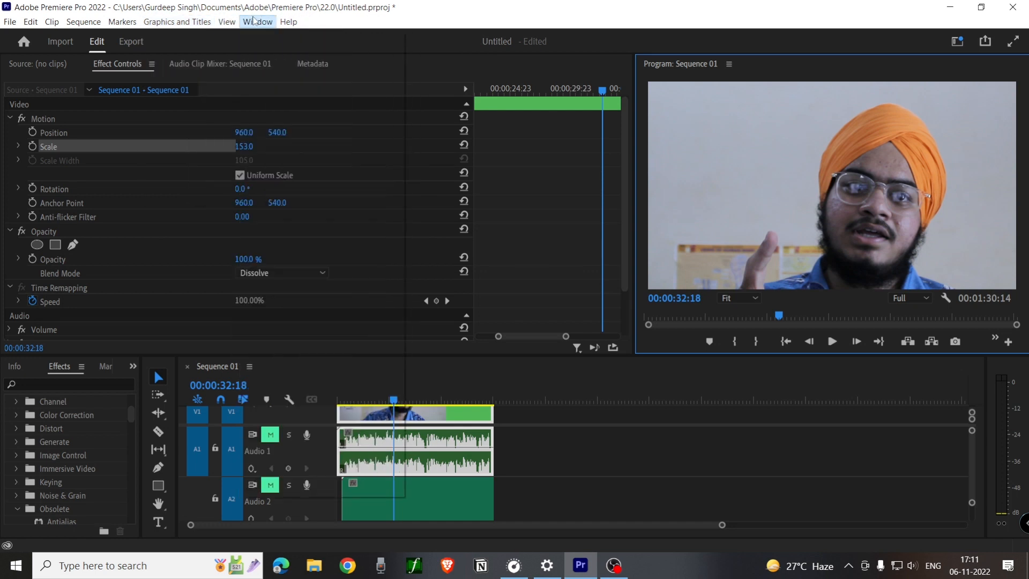
{"action": "left_click", "coordinate": [256, 21]}
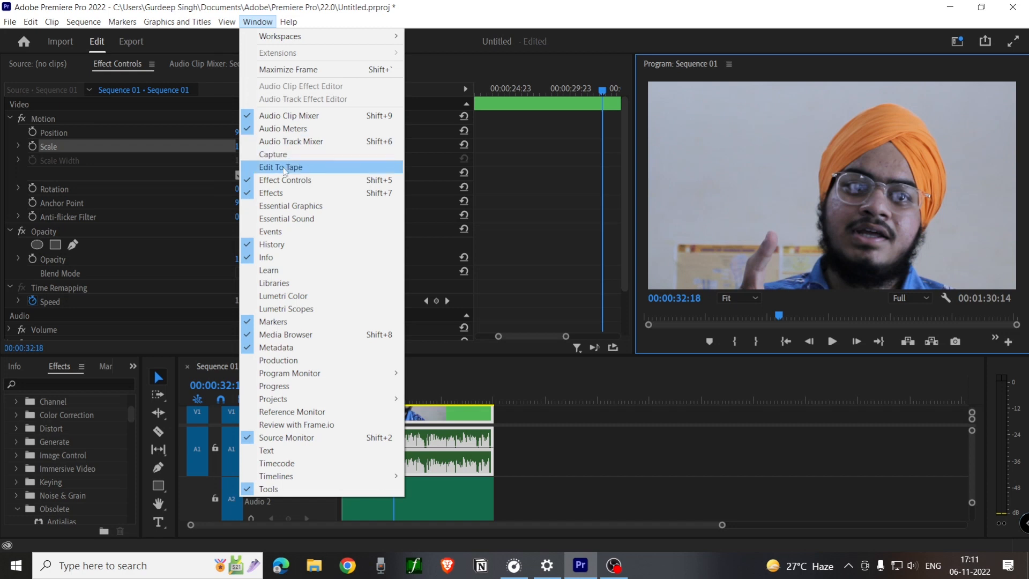
{"action": "left_click", "coordinate": [301, 299]}
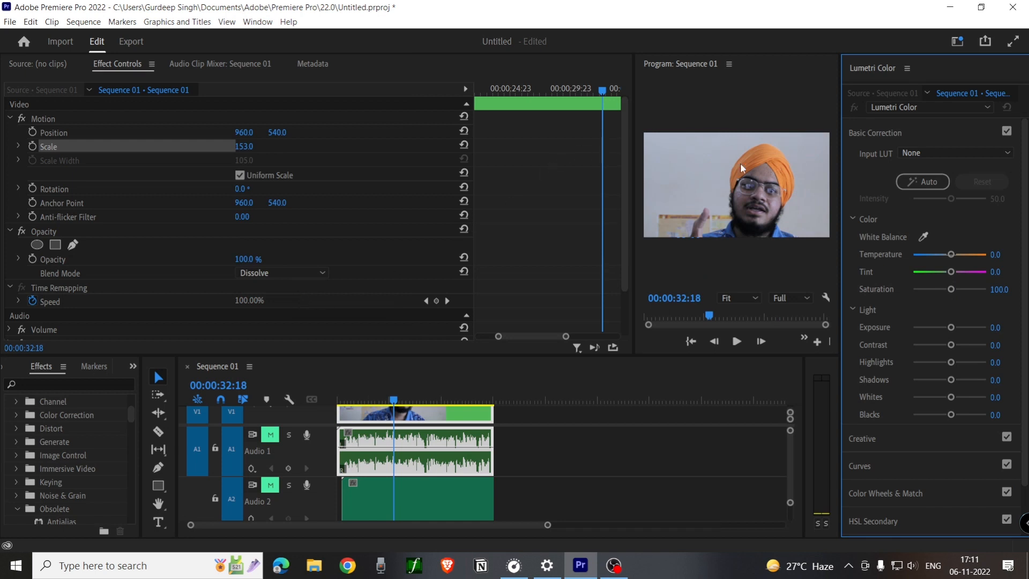
{"action": "left_click", "coordinate": [244, 23]}
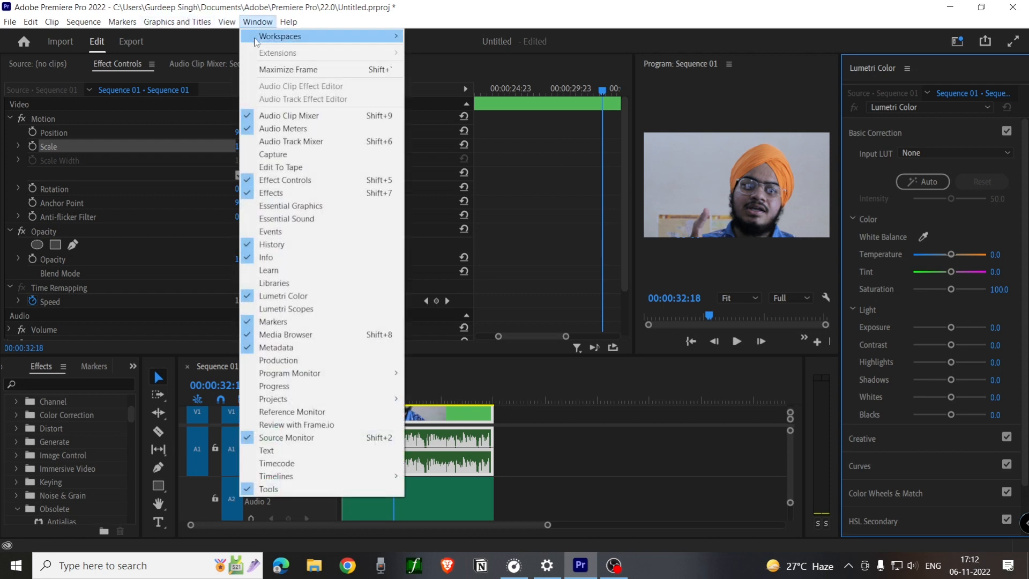
{"action": "mouse_move", "coordinate": [256, 42]}
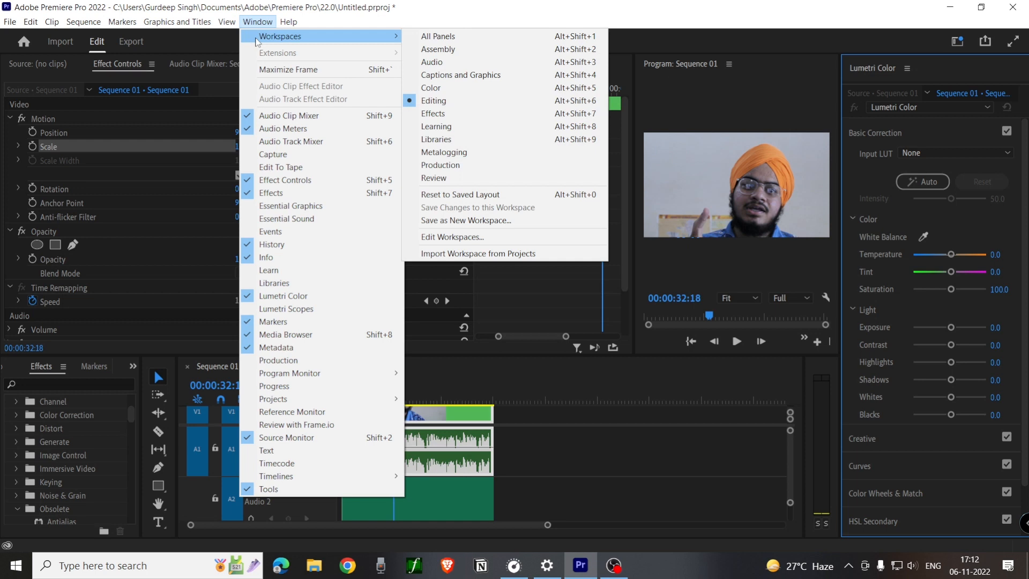
{"action": "left_click", "coordinate": [449, 88]}
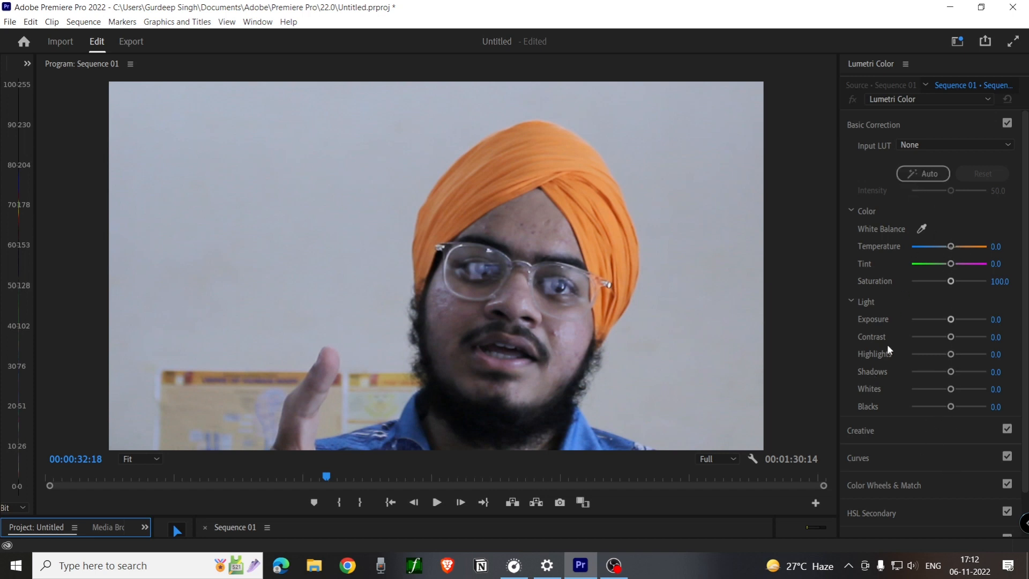
Step: Try different Temperature and Tint values on the clip, and sample the white balance near the shirt's shoulder
{"action": "left_click", "coordinate": [952, 247]}
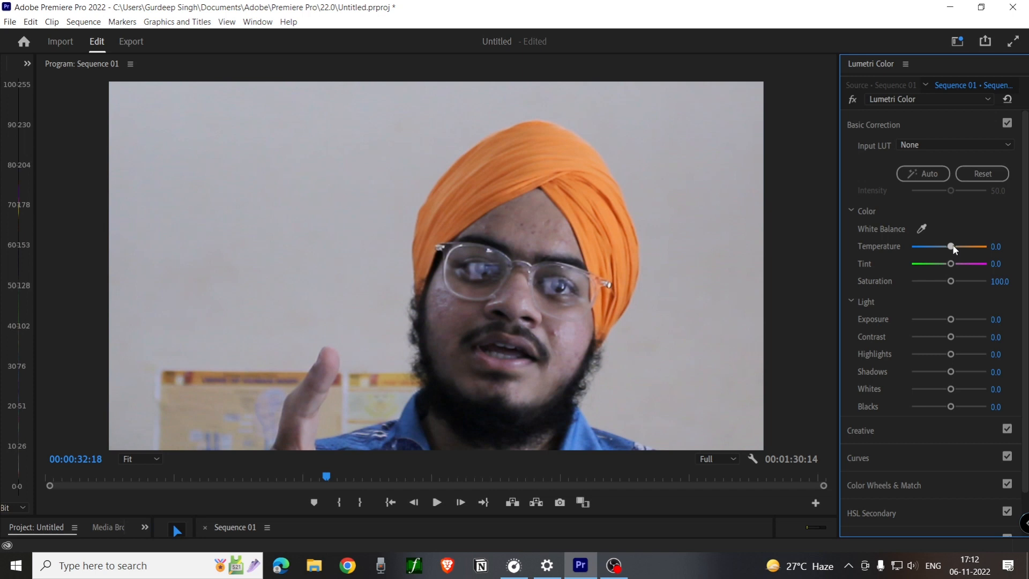
{"action": "left_click_drag", "start_coordinate": [953, 248], "coordinate": [969, 247]}
{"action": "left_click_drag", "start_coordinate": [968, 247], "coordinate": [947, 263]}
{"action": "left_click_drag", "start_coordinate": [944, 258], "coordinate": [952, 266]}
{"action": "left_click", "coordinate": [922, 230]}
{"action": "left_click", "coordinate": [647, 444]}
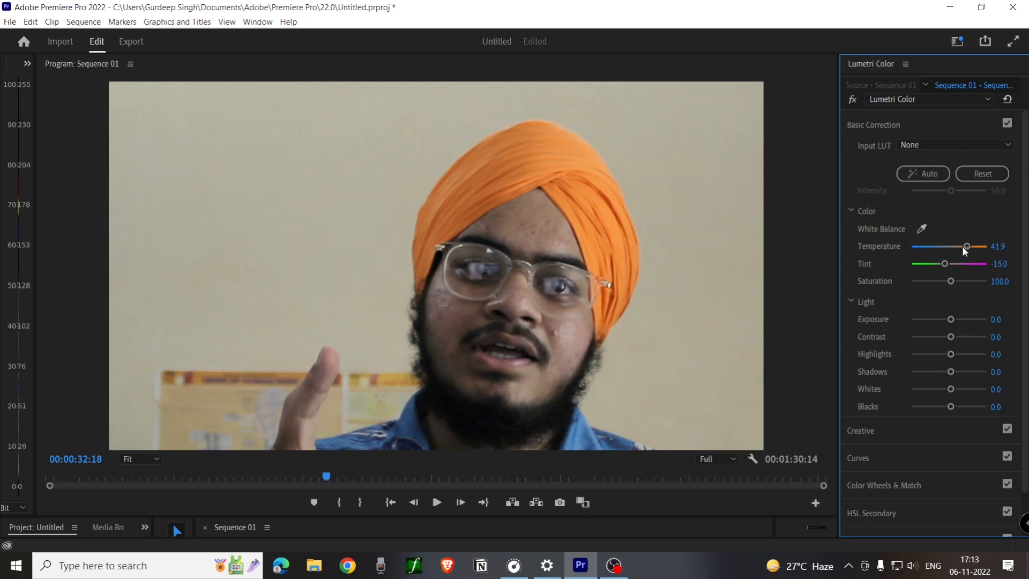
Step: Try a cooler Temperature, and settle on a Temperature of 2.7 and a Tint of -11.5
{"action": "left_click_drag", "start_coordinate": [963, 247], "coordinate": [930, 260]}
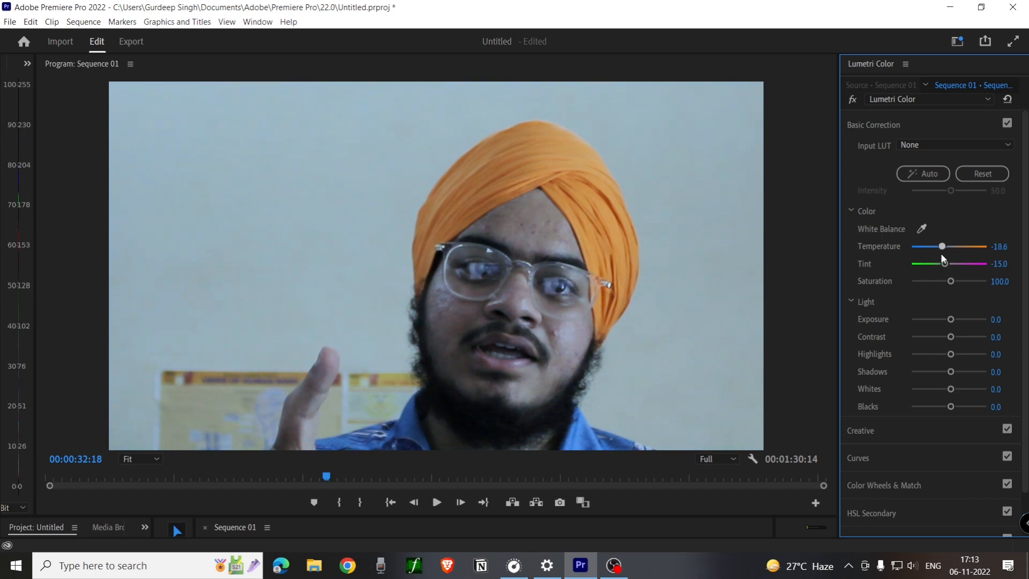
{"action": "left_click_drag", "start_coordinate": [947, 251], "coordinate": [951, 249]}
{"action": "mouse_move", "coordinate": [946, 264]}
{"action": "left_mouse_down"}
{"action": "mouse_move", "coordinate": [924, 268]}
{"action": "mouse_move", "coordinate": [973, 266]}
{"action": "mouse_move", "coordinate": [945, 271]}
{"action": "left_mouse_up"}
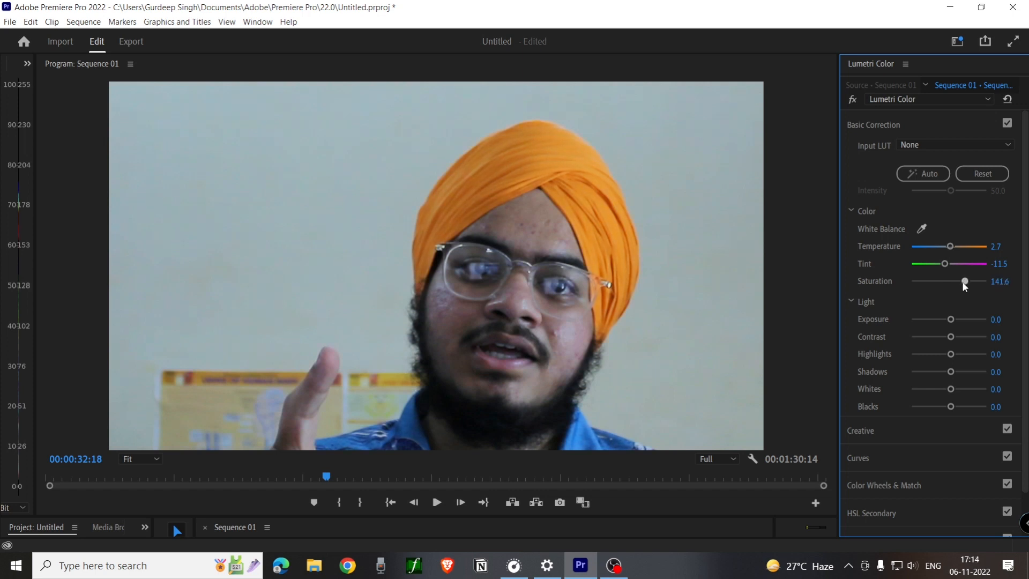
Step: Try the clip at a Saturation of 0.0, and settle on a Saturation of 123.9
{"action": "left_click_drag", "start_coordinate": [964, 284], "coordinate": [909, 294]}
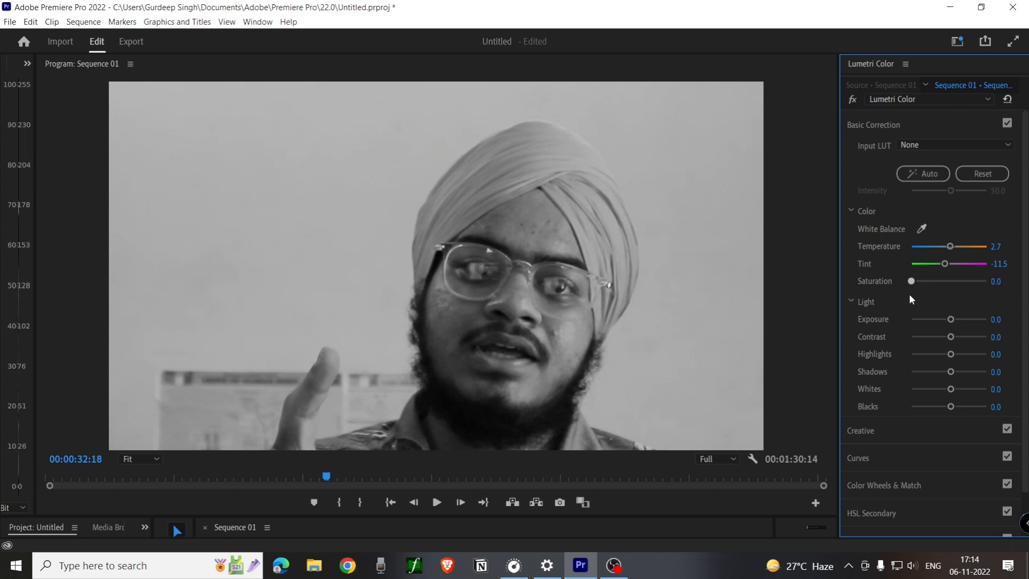
{"action": "left_click_drag", "start_coordinate": [910, 295], "coordinate": [954, 296]}
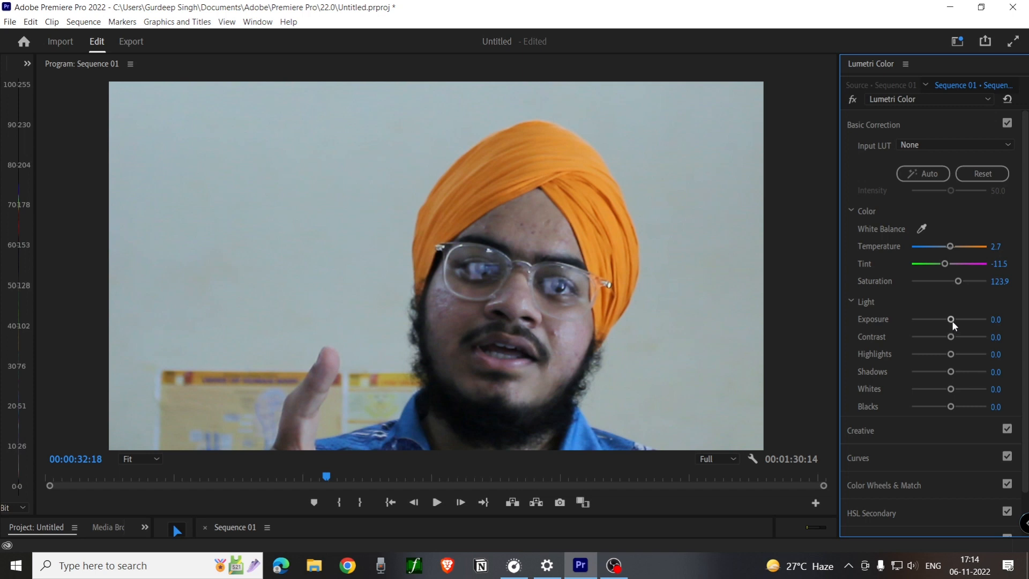
Step: Try Exposure values of 5.0 and 1.6 on the clip, and lower the Exposure to 0.3
{"action": "left_click_drag", "start_coordinate": [952, 320], "coordinate": [994, 323]}
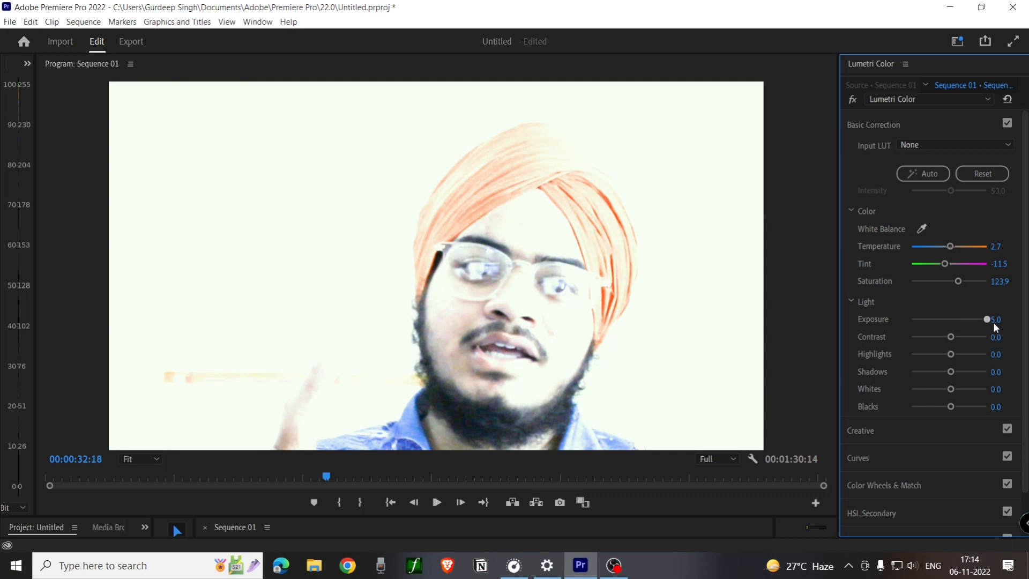
{"action": "left_click_drag", "start_coordinate": [988, 337], "coordinate": [960, 355]}
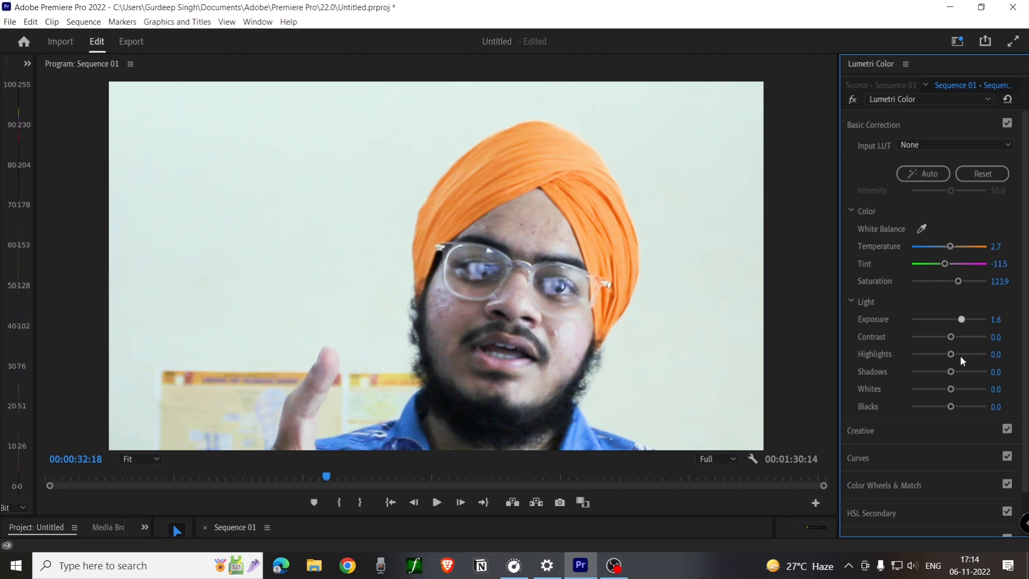
{"action": "mouse_move", "coordinate": [960, 356]}
{"action": "left_mouse_down"}
{"action": "mouse_move", "coordinate": [883, 365]}
{"action": "mouse_move", "coordinate": [950, 342]}
{"action": "left_mouse_up"}
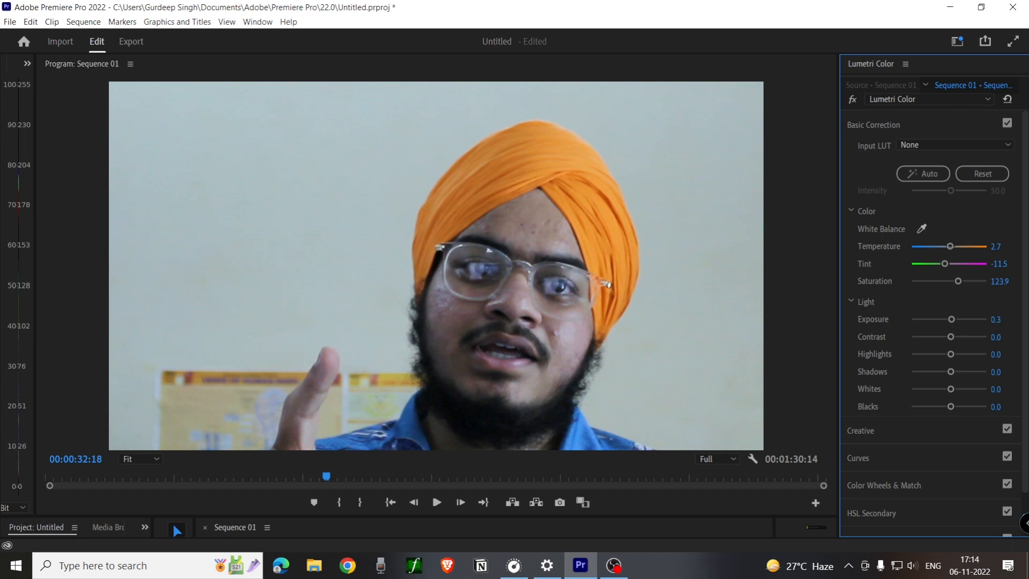
Step: Try entering an exact Exposure of 20, and replace it with 0.01
{"action": "left_click", "coordinate": [1000, 321]}
{"action": "type", "text": "20"}
{"action": "key", "text": "Return"}
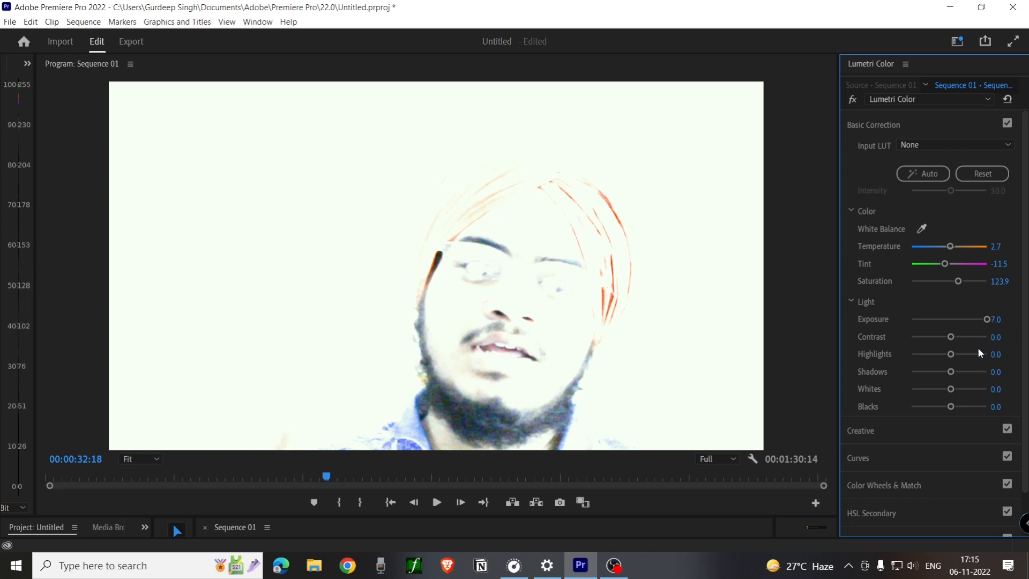
{"action": "left_click", "coordinate": [997, 320]}
{"action": "type", "text": "0.01"}
{"action": "key", "text": "Return"}
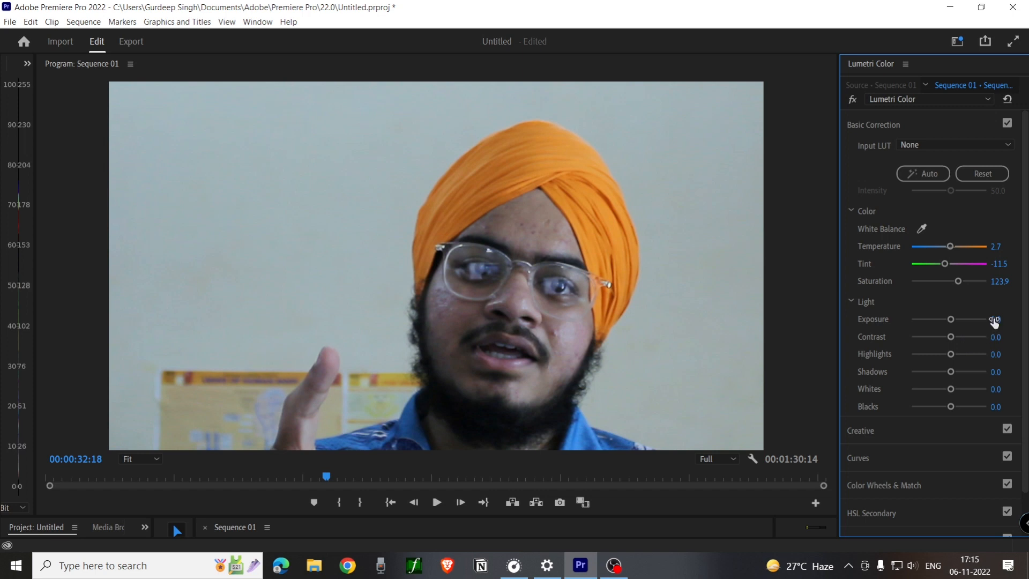
Step: Try Exposure values of 1.2 and 3.0 on the clip, resetting the Exposure to its default after each one
{"action": "left_click_drag", "start_coordinate": [952, 320], "coordinate": [958, 320]}
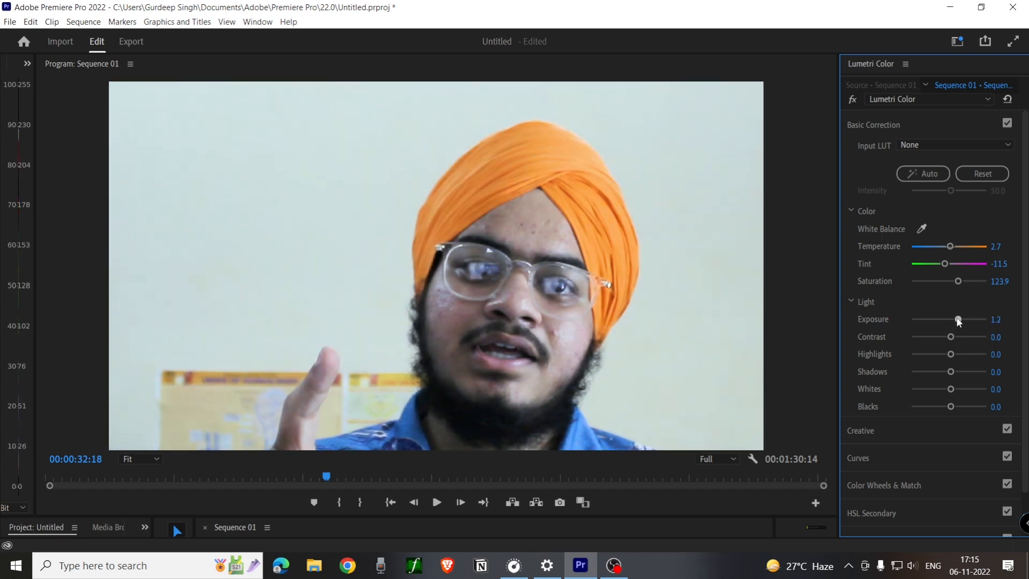
{"action": "double_click", "coordinate": [959, 320]}
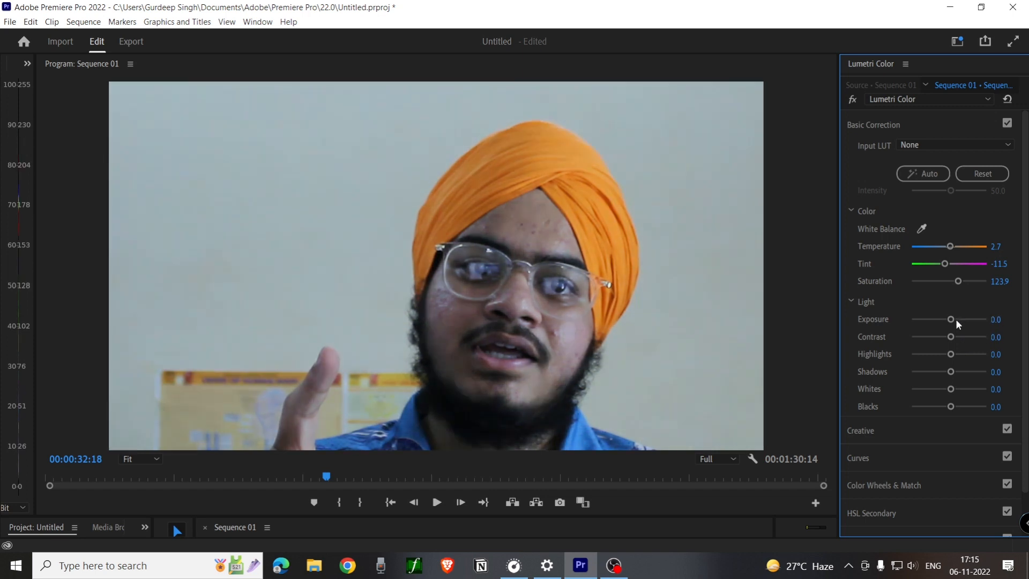
{"action": "left_click_drag", "start_coordinate": [951, 320], "coordinate": [972, 320]}
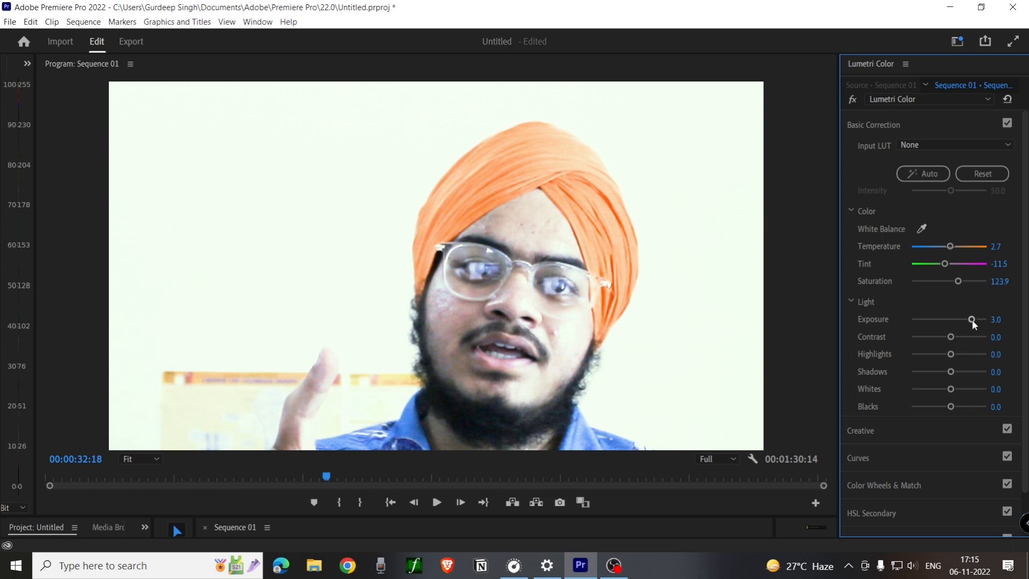
{"action": "double_click", "coordinate": [971, 320]}
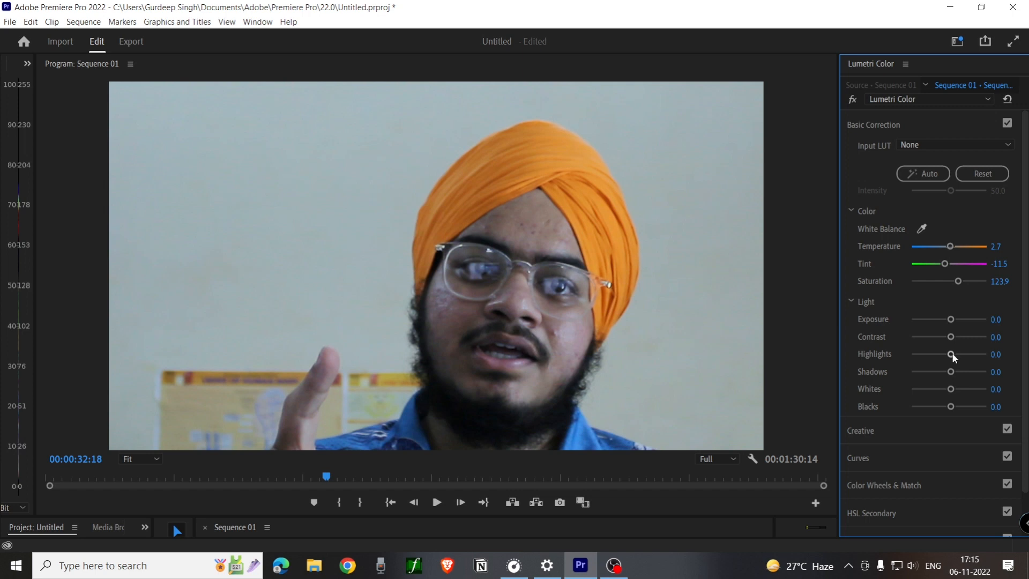
Step: Set Highlights to 16.8, Shadows to 36.3, Whites to -11.5 and Blacks to 2.7, and slightly adjust the Contrast
{"action": "mouse_move", "coordinate": [952, 355]}
{"action": "left_mouse_down"}
{"action": "mouse_move", "coordinate": [973, 353]}
{"action": "mouse_move", "coordinate": [938, 360]}
{"action": "mouse_move", "coordinate": [953, 363]}
{"action": "left_mouse_up"}
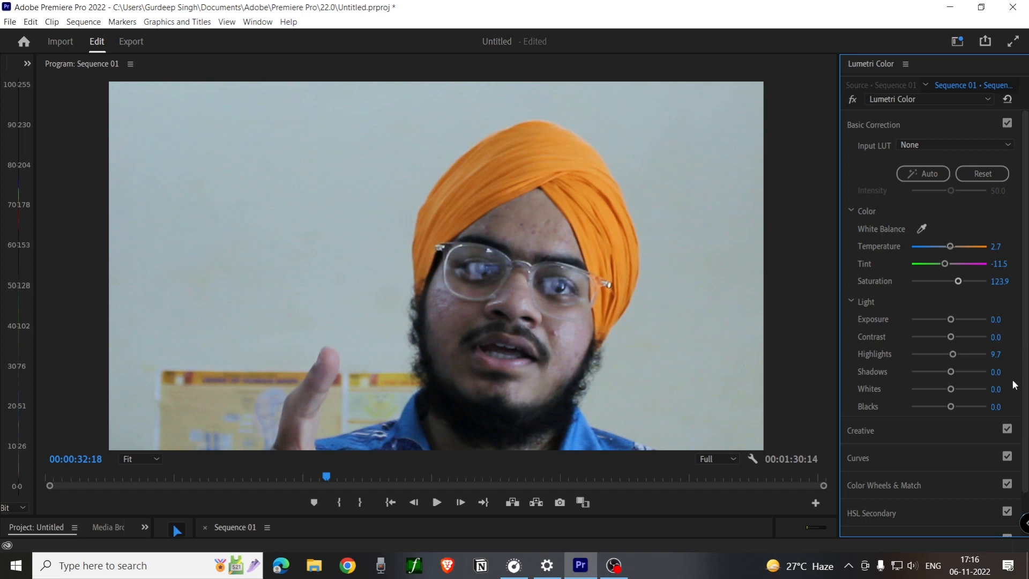
{"action": "scroll", "coordinate": [1013, 384], "scroll_direction": "down", "scroll_amount": 1}
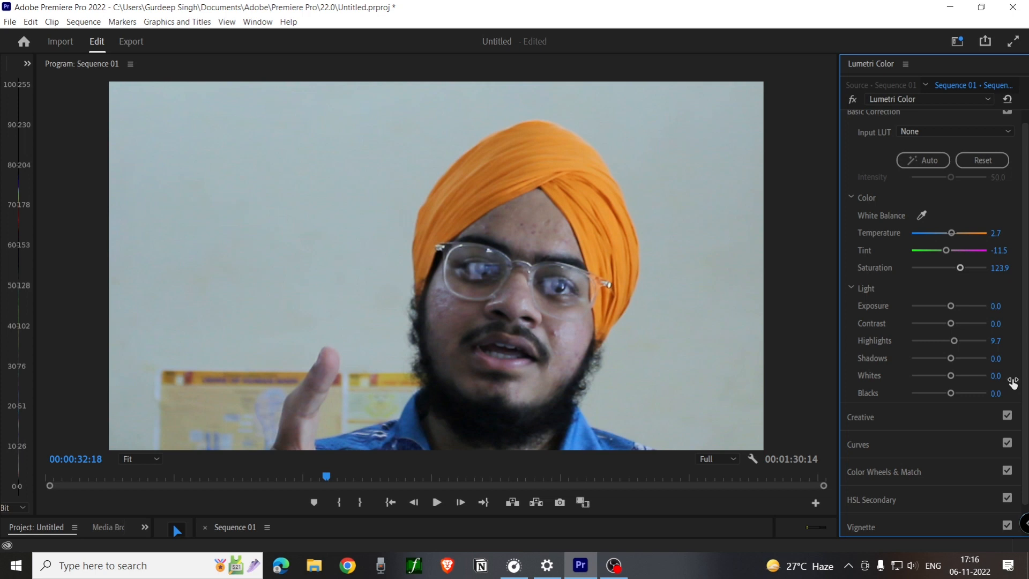
{"action": "scroll", "coordinate": [1013, 382], "scroll_direction": "down", "scroll_amount": 1}
{"action": "scroll", "coordinate": [1013, 383], "scroll_direction": "down", "scroll_amount": 1}
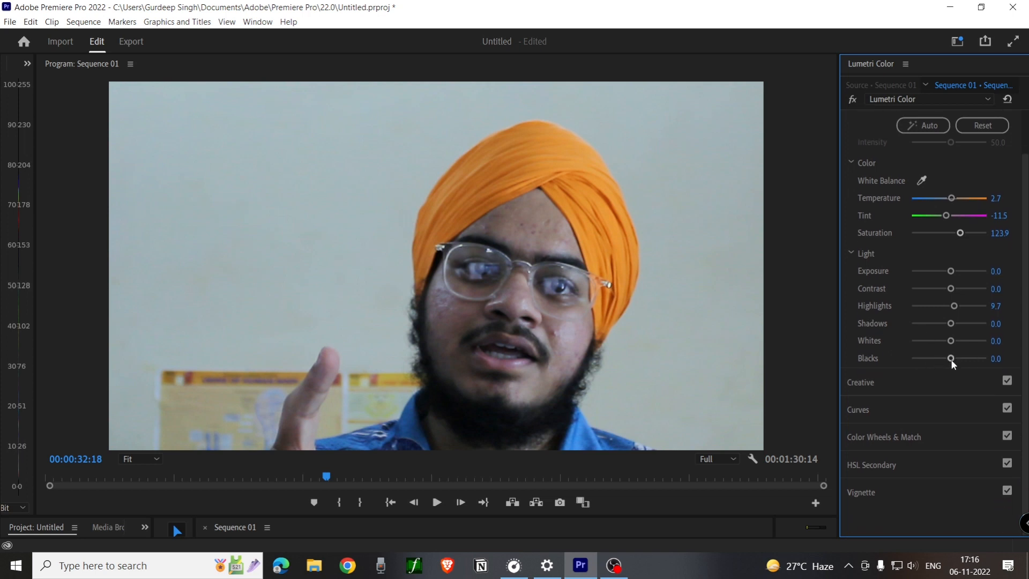
{"action": "mouse_move", "coordinate": [952, 362]}
{"action": "left_mouse_down"}
{"action": "mouse_move", "coordinate": [960, 363]}
{"action": "mouse_move", "coordinate": [950, 365]}
{"action": "left_mouse_up"}
{"action": "mouse_move", "coordinate": [952, 343]}
{"action": "left_mouse_down"}
{"action": "mouse_move", "coordinate": [944, 346]}
{"action": "mouse_move", "coordinate": [965, 323]}
{"action": "mouse_move", "coordinate": [961, 306]}
{"action": "mouse_move", "coordinate": [972, 303]}
{"action": "mouse_move", "coordinate": [940, 316]}
{"action": "mouse_move", "coordinate": [965, 312]}
{"action": "mouse_move", "coordinate": [955, 323]}
{"action": "left_mouse_up"}
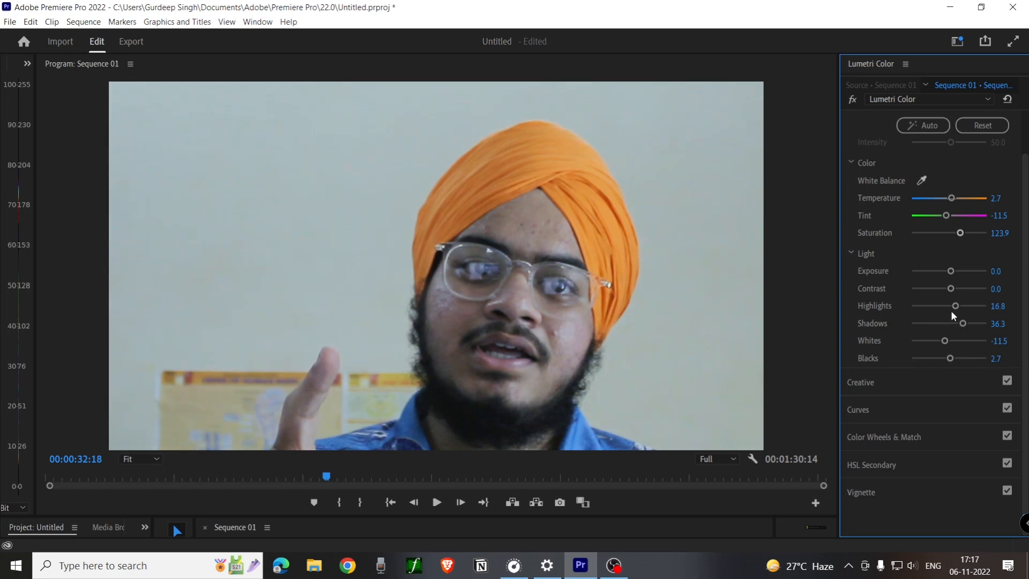
{"action": "mouse_move", "coordinate": [950, 290]}
{"action": "left_mouse_down"}
{"action": "mouse_move", "coordinate": [959, 294]}
{"action": "mouse_move", "coordinate": [952, 307]}
{"action": "left_mouse_up"}
Step: Show the Creative adjustments of Lumetri Color, and set Sharpen to 9.7
{"action": "left_click", "coordinate": [855, 383]}
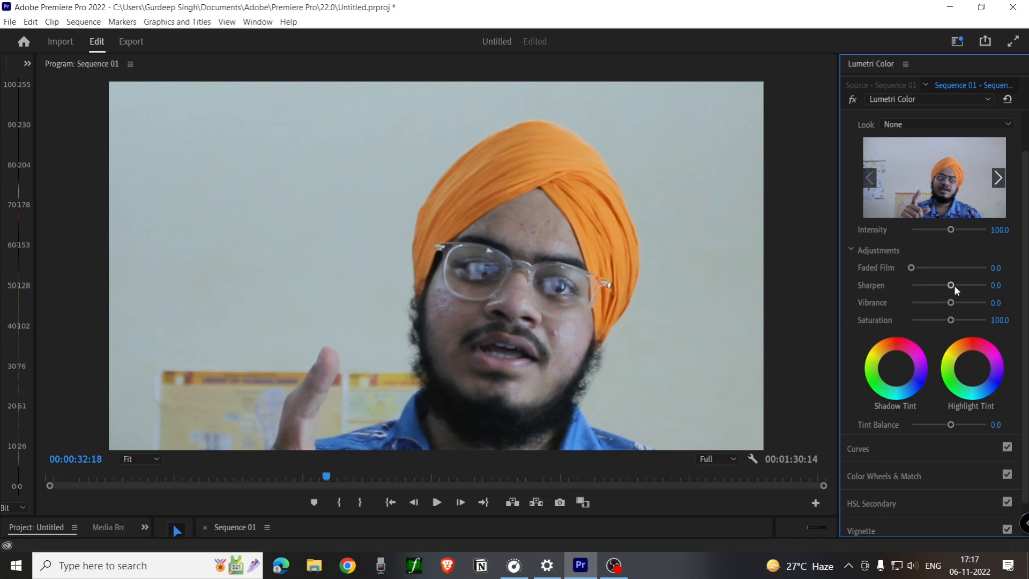
{"action": "left_click_drag", "start_coordinate": [954, 285], "coordinate": [954, 287]}
{"action": "left_click", "coordinate": [614, 569]}
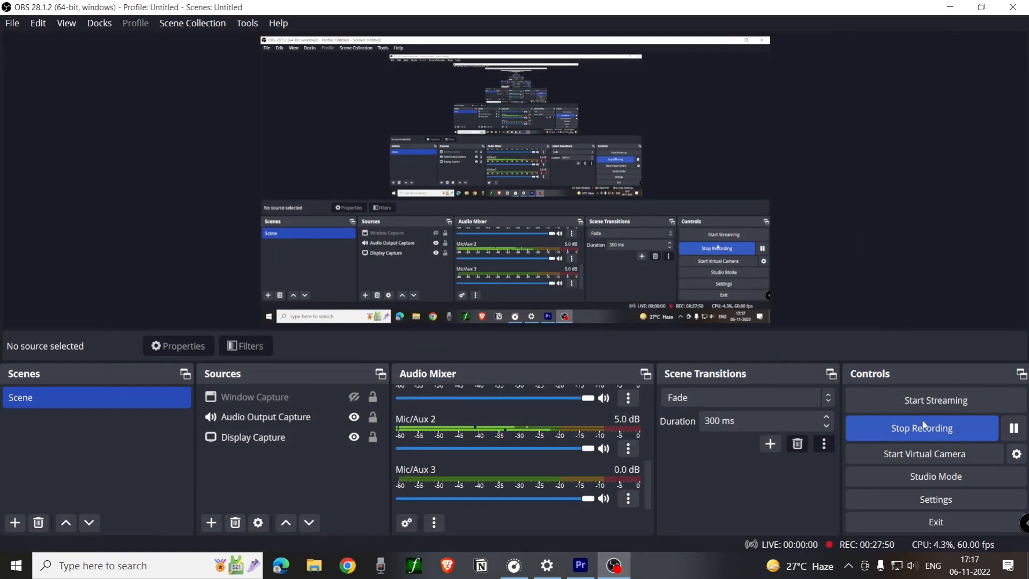
{"action": "left_click", "coordinate": [1012, 431]}
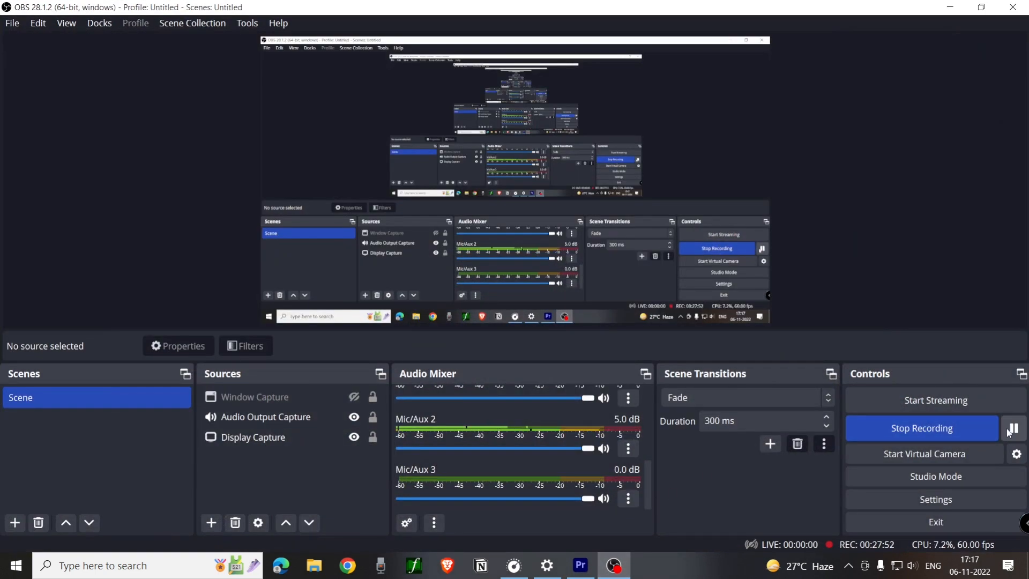
{"action": "left_click", "coordinate": [1010, 434]}
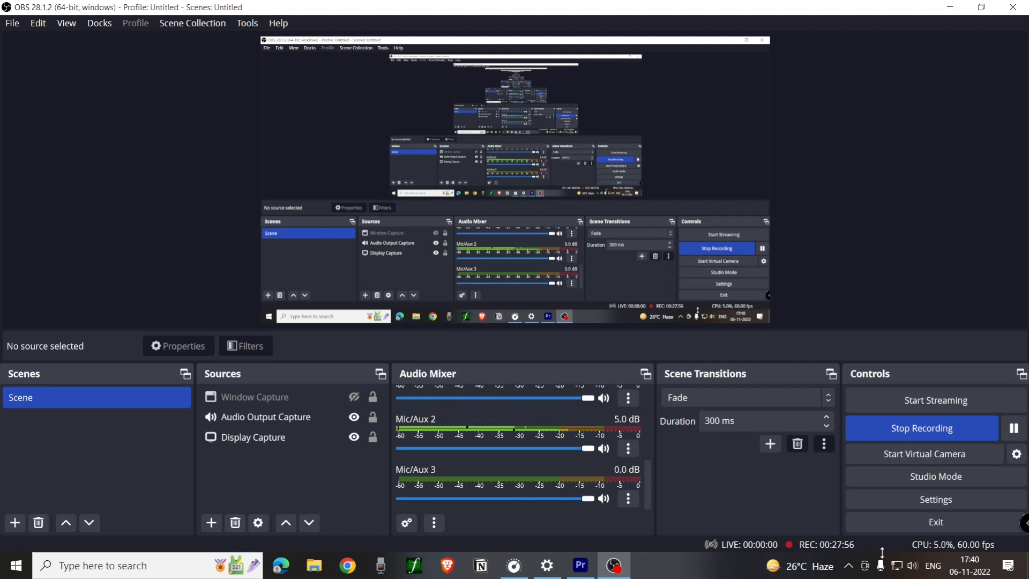
{"action": "left_click", "coordinate": [584, 568]}
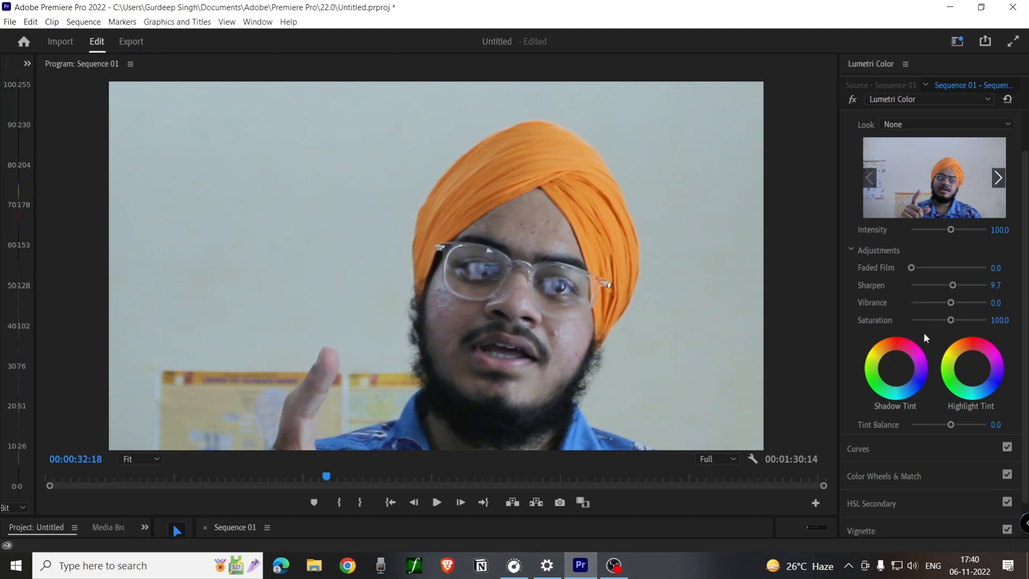
Step: Try the clip with Sharpen at 100.0 and -100.0, and settle on a Sharpen value of 27.4
{"action": "left_click", "coordinate": [956, 288]}
{"action": "left_click_drag", "start_coordinate": [956, 288], "coordinate": [987, 285]}
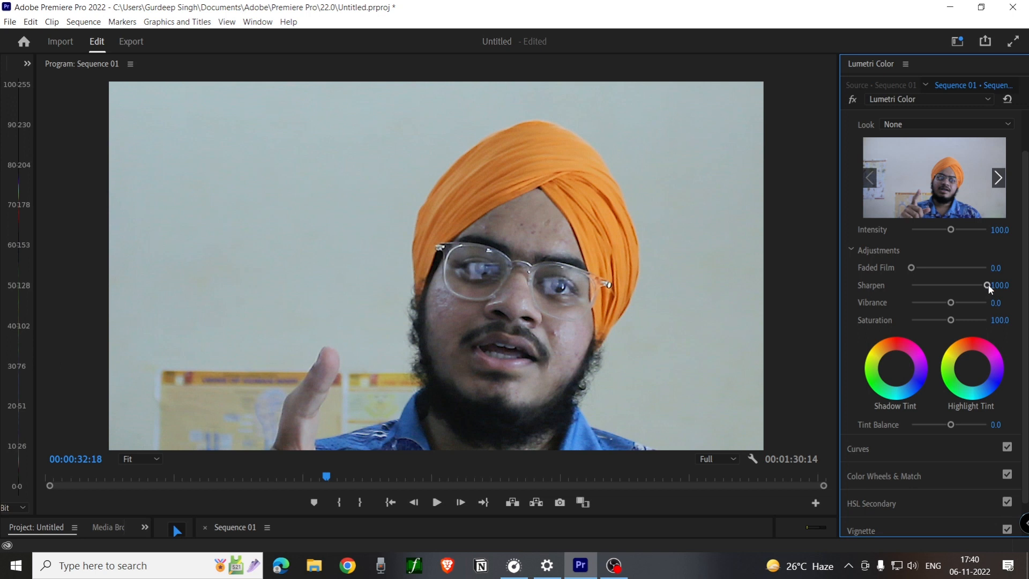
{"action": "left_click_drag", "start_coordinate": [985, 294], "coordinate": [868, 330]}
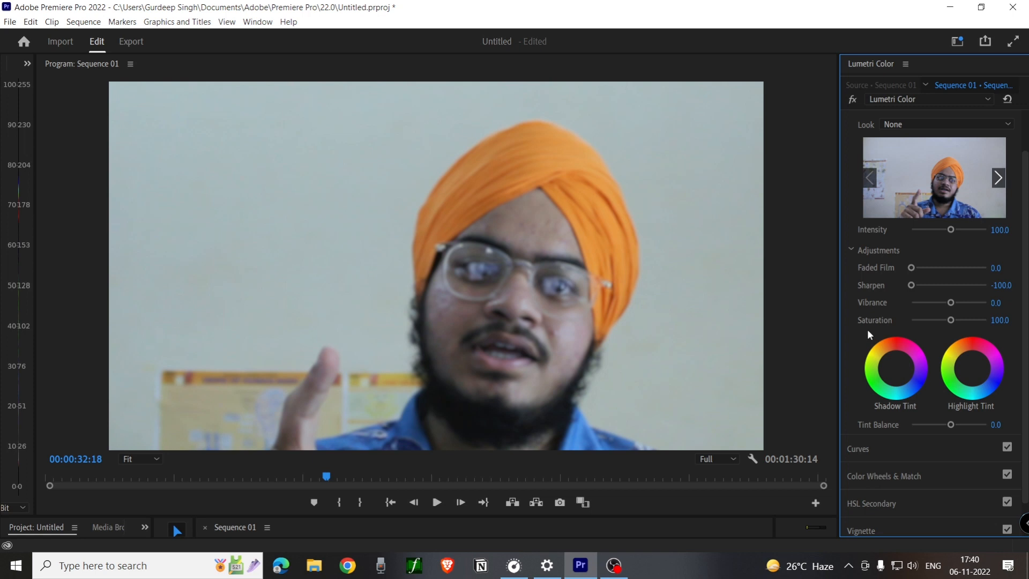
{"action": "left_click_drag", "start_coordinate": [912, 289], "coordinate": [960, 289]}
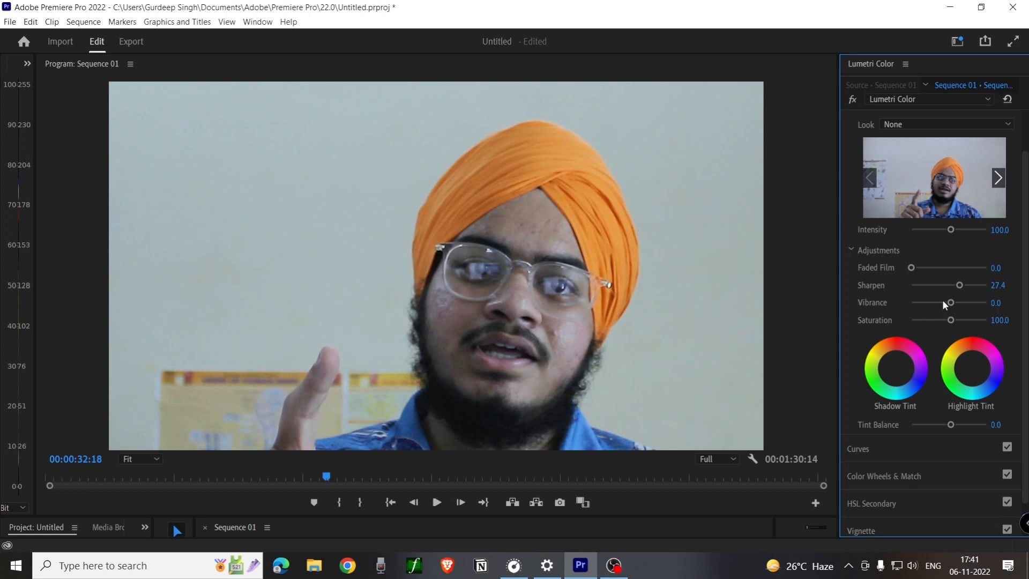
Step: Try stronger Creative Vibrance and Saturation values, and settle on a Vibrance of 31.0 and a Saturation of 95.6
{"action": "left_click_drag", "start_coordinate": [952, 303], "coordinate": [987, 303]}
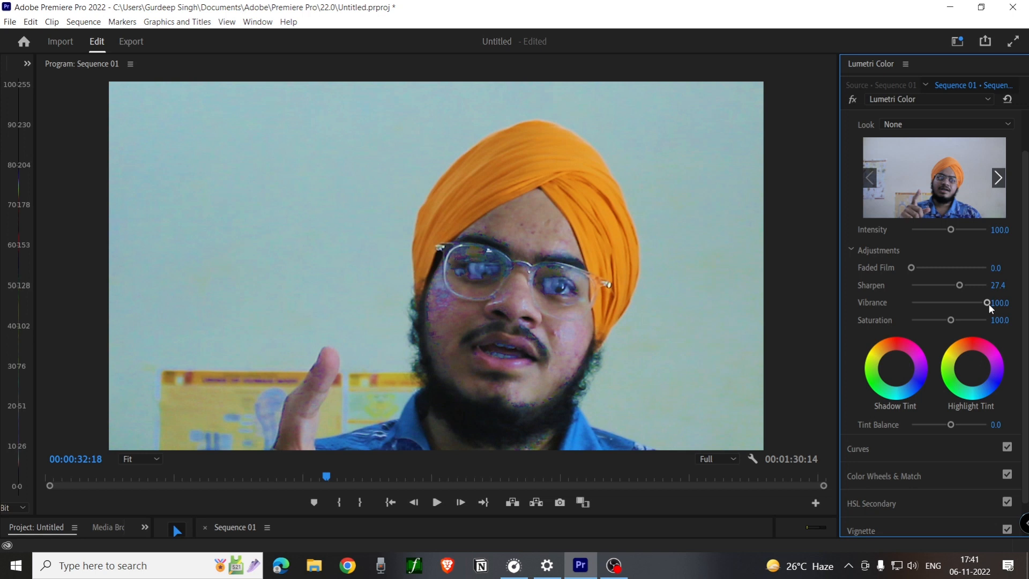
{"action": "left_click_drag", "start_coordinate": [984, 302], "coordinate": [956, 313]}
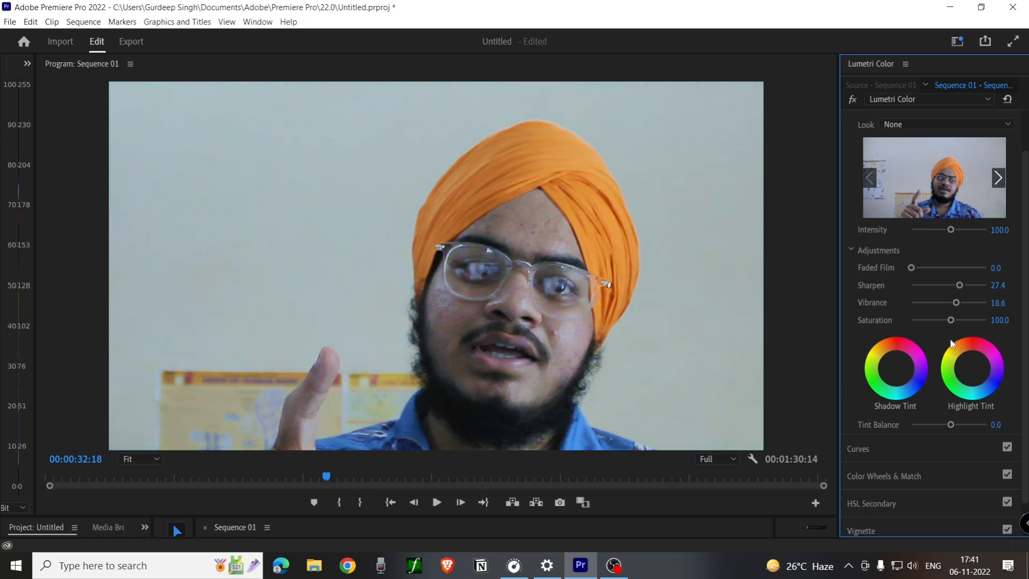
{"action": "left_click_drag", "start_coordinate": [951, 320], "coordinate": [969, 309]}
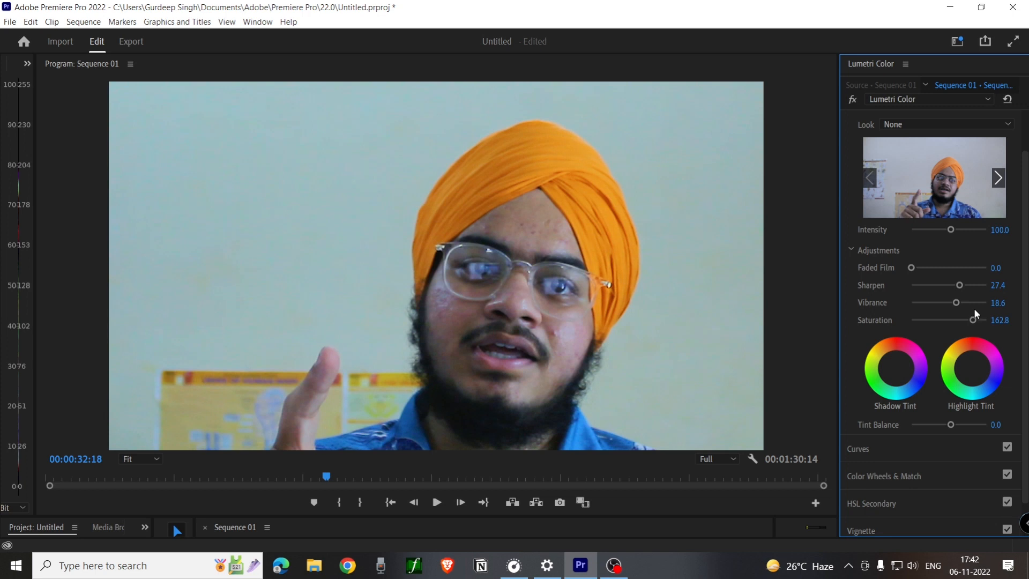
{"action": "mouse_move", "coordinate": [975, 320]}
{"action": "left_mouse_down"}
{"action": "mouse_move", "coordinate": [925, 329]}
{"action": "mouse_move", "coordinate": [949, 326]}
{"action": "mouse_move", "coordinate": [982, 299]}
{"action": "mouse_move", "coordinate": [964, 304]}
{"action": "left_mouse_up"}
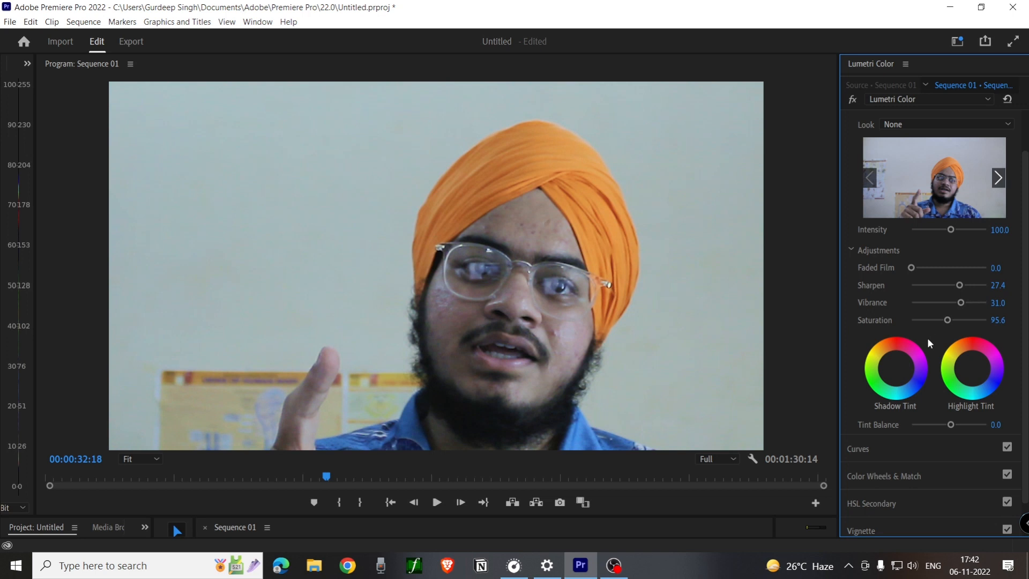
{"action": "scroll", "coordinate": [891, 429], "scroll_direction": "down", "scroll_amount": 2}
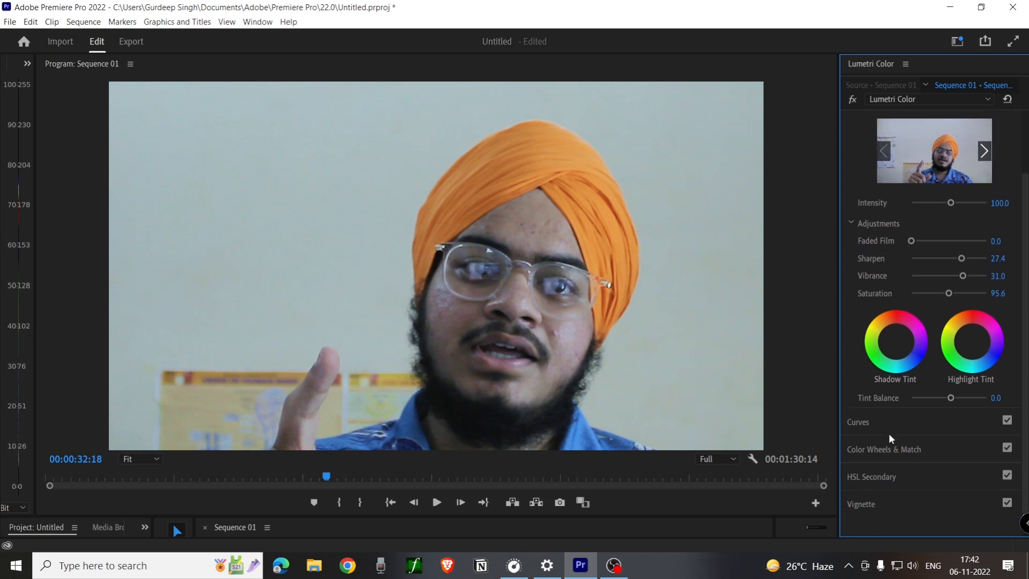
{"action": "scroll", "coordinate": [889, 433], "scroll_direction": "up", "scroll_amount": 3}
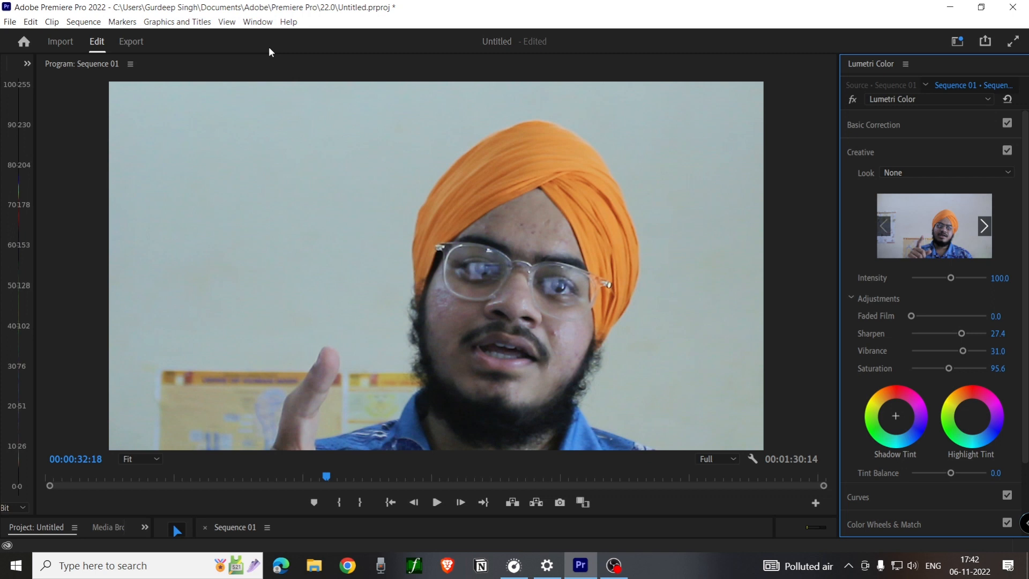
Step: Change the layout to the Editing workspace
{"action": "left_click", "coordinate": [258, 22]}
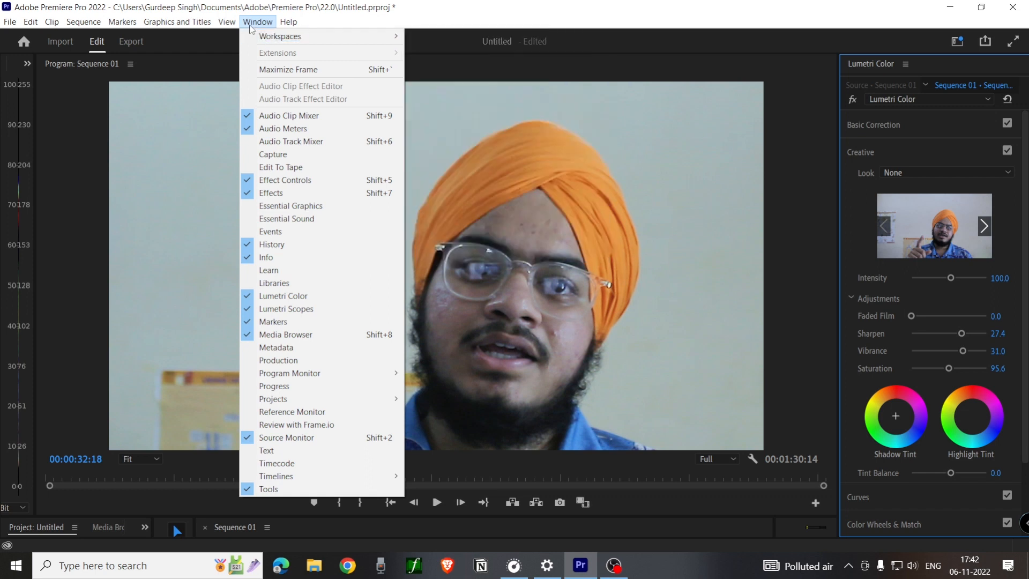
{"action": "mouse_move", "coordinate": [268, 35]}
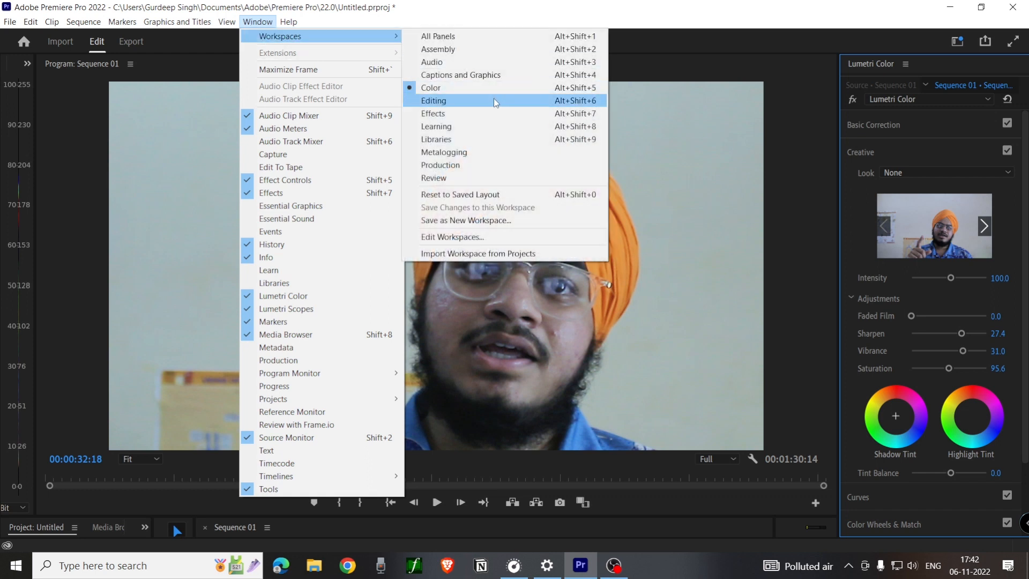
{"action": "left_click", "coordinate": [493, 99]}
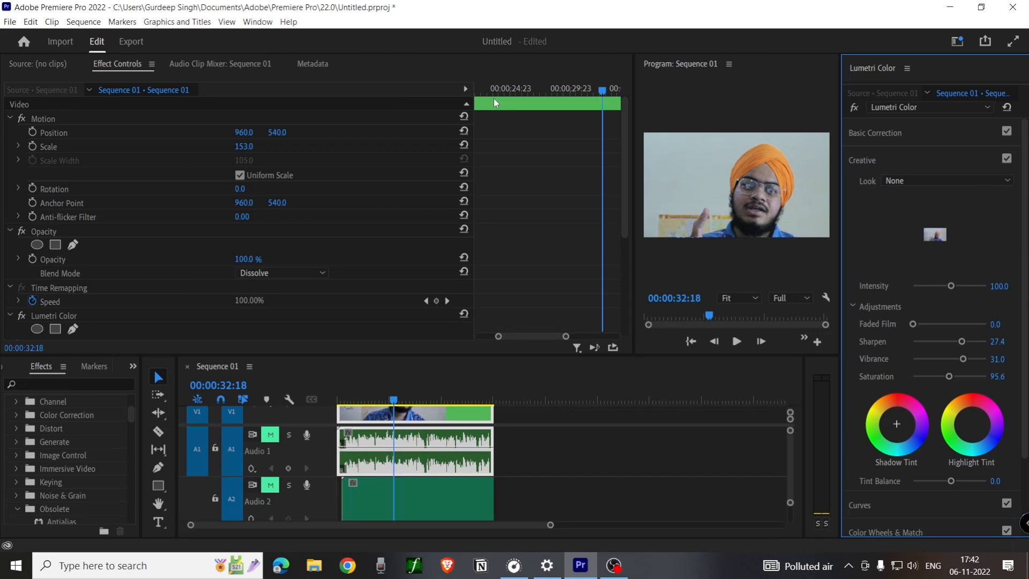
Step: Close the Lumetri Color controls, and widen the Program monitor by narrowing the Effect Controls area
{"action": "left_click", "coordinate": [908, 68]}
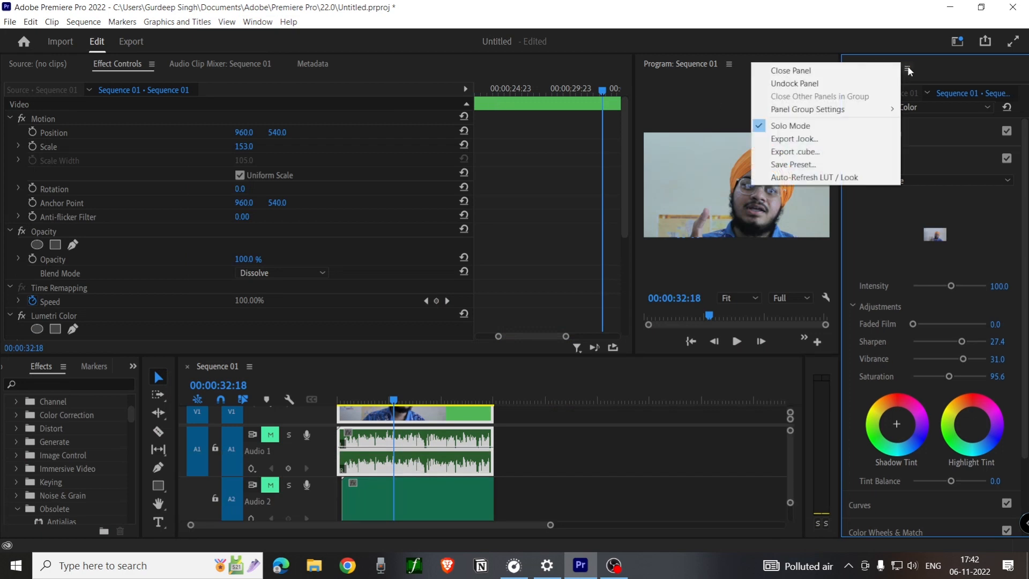
{"action": "left_click", "coordinate": [803, 71]}
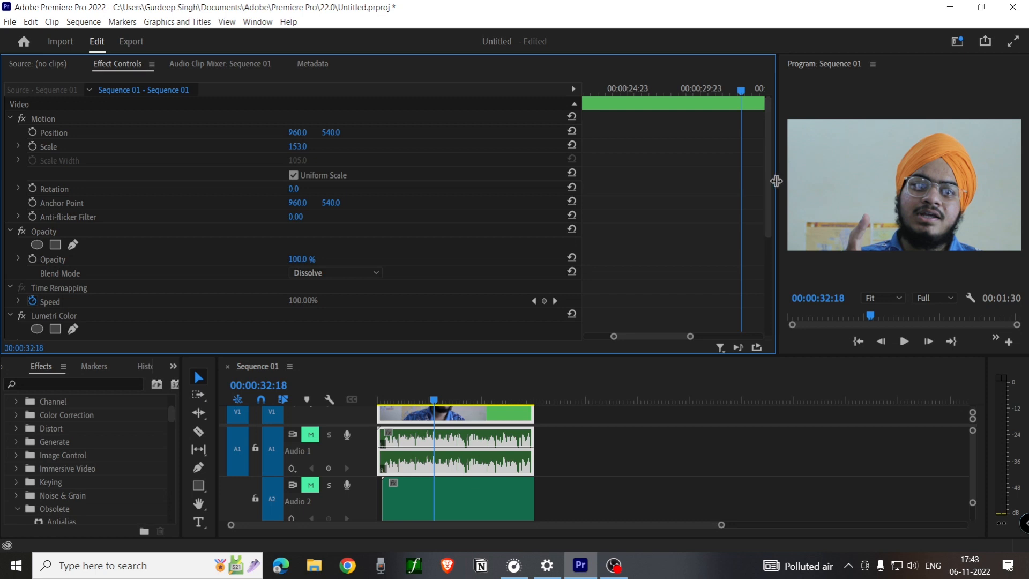
{"action": "left_click_drag", "start_coordinate": [776, 181], "coordinate": [482, 182]}
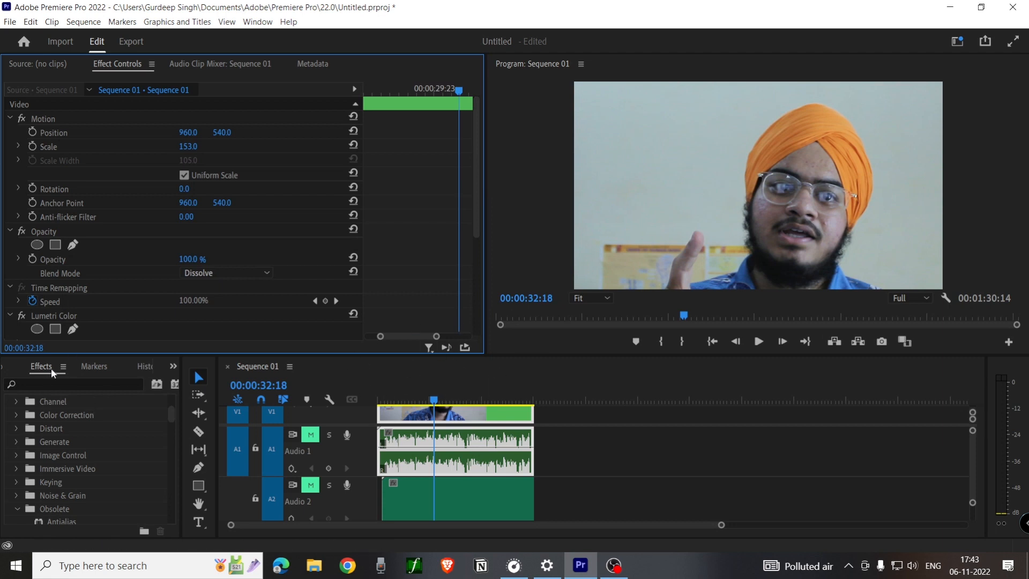
Step: Import GAMING CHANNEL END CREDIT.mp4 into the project from D:, folder Information need to be copy, subfolder END CREDITS
{"action": "scroll", "coordinate": [53, 373], "scroll_direction": "up", "scroll_amount": 4}
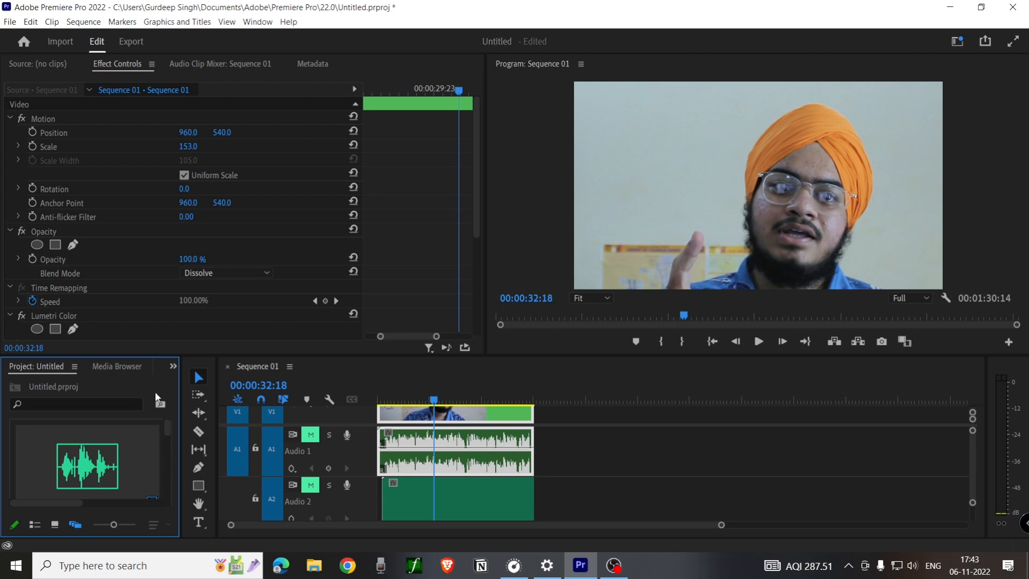
{"action": "key", "text": "grave"}
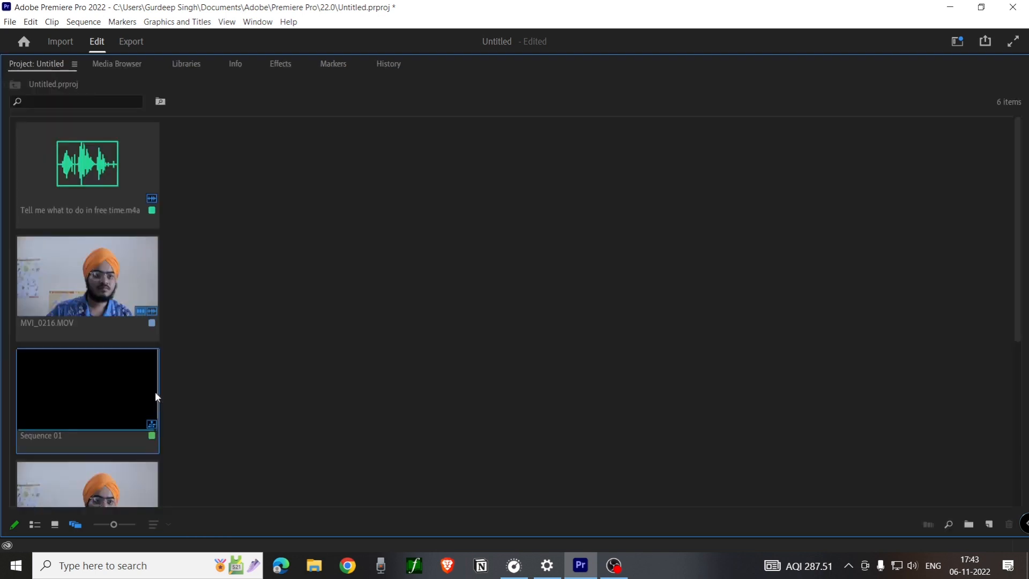
{"action": "right_click", "coordinate": [332, 288]}
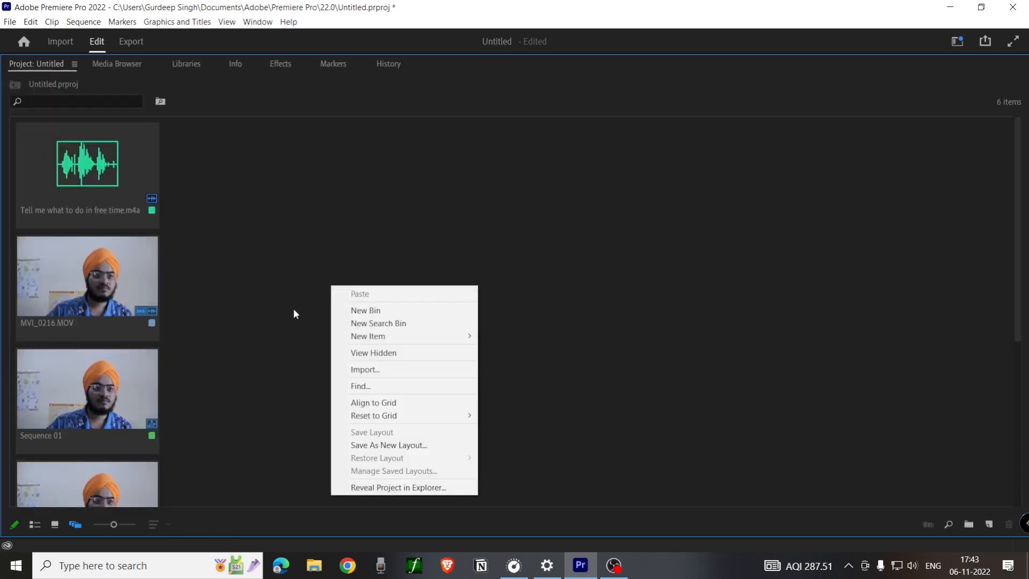
{"action": "left_click", "coordinate": [356, 370]}
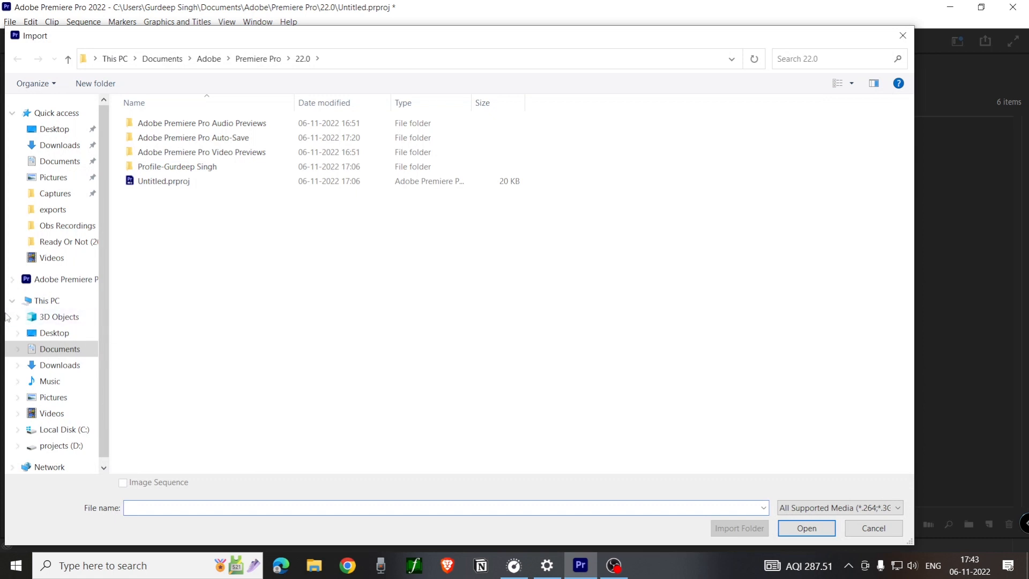
{"action": "left_click", "coordinate": [36, 303]}
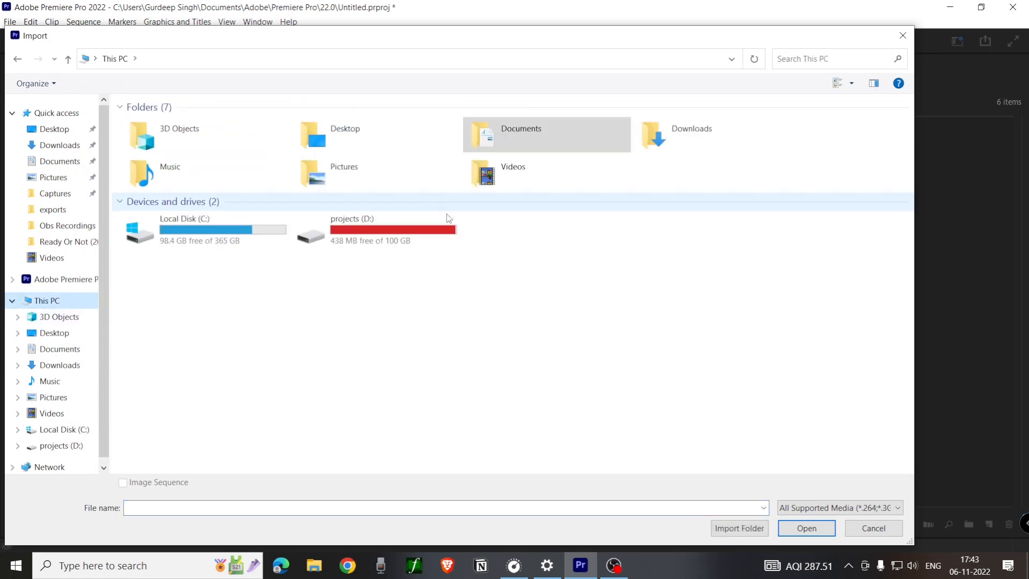
{"action": "double_click", "coordinate": [418, 230]}
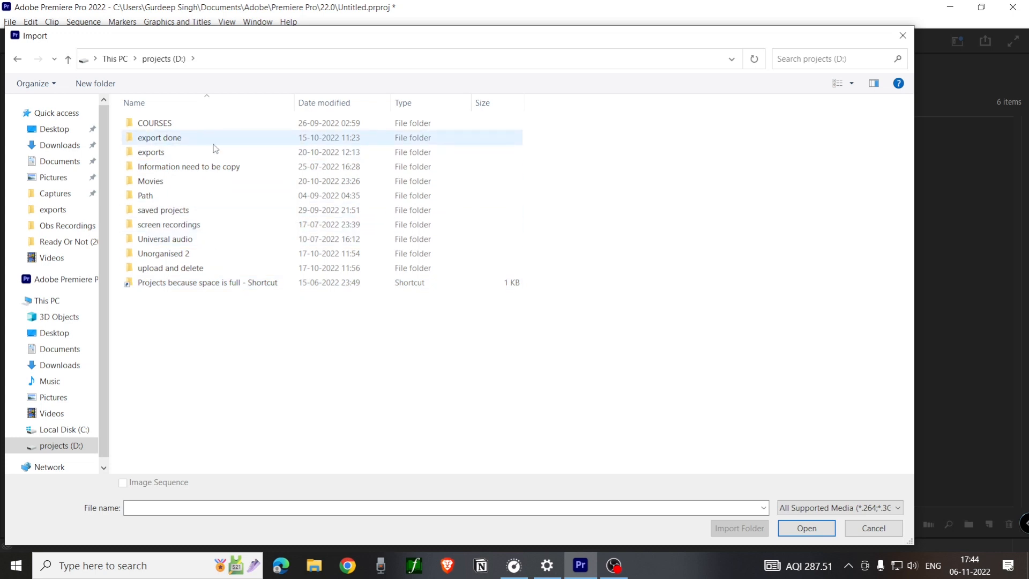
{"action": "double_click", "coordinate": [255, 167]}
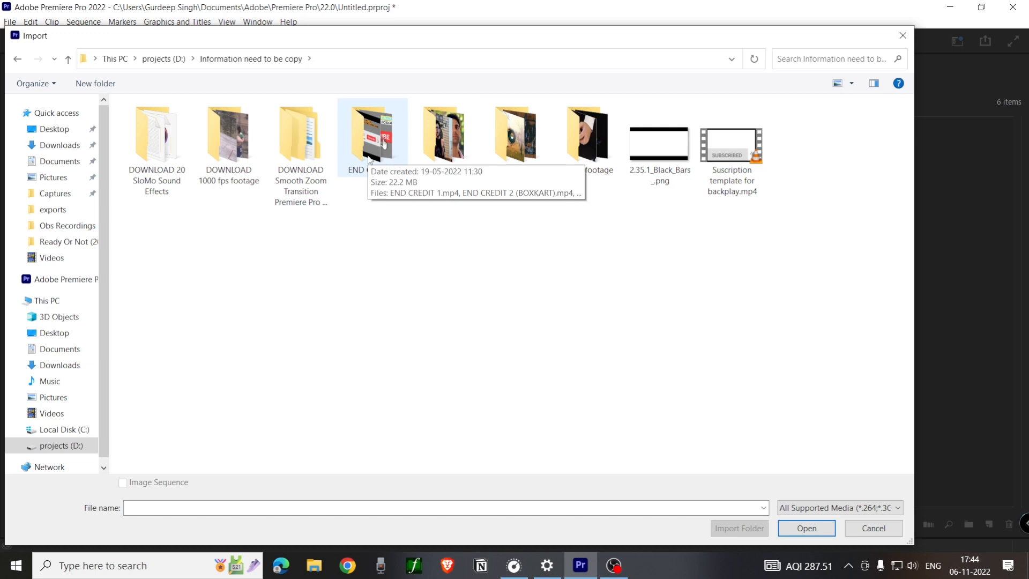
{"action": "double_click", "coordinate": [369, 158]}
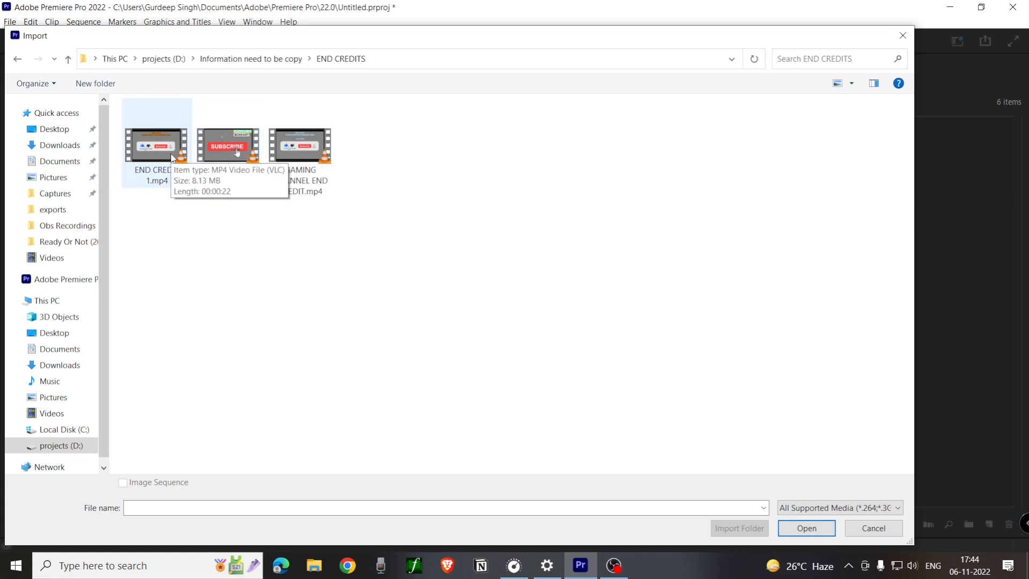
{"action": "left_click", "coordinate": [310, 158]}
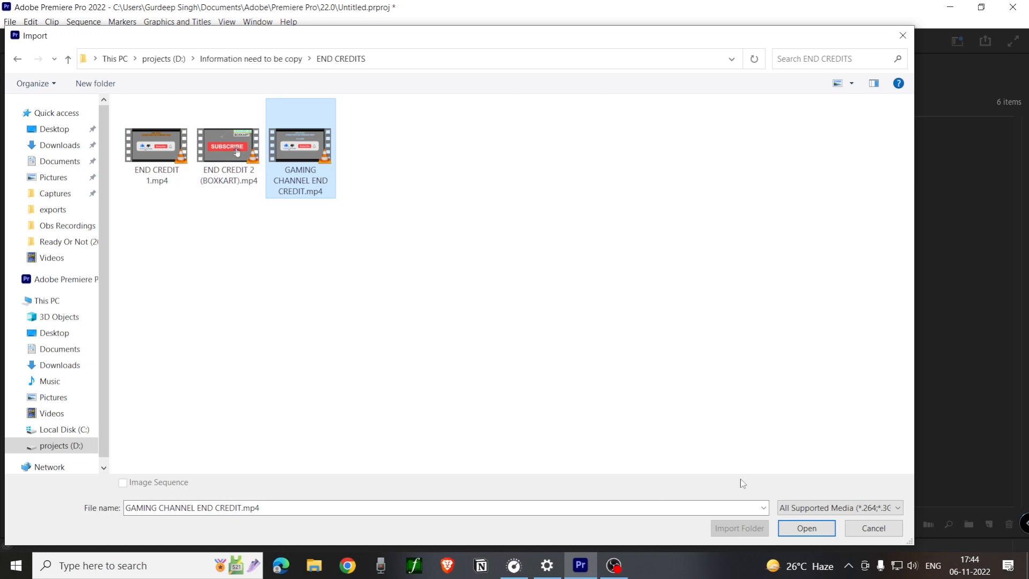
{"action": "left_click", "coordinate": [816, 529]}
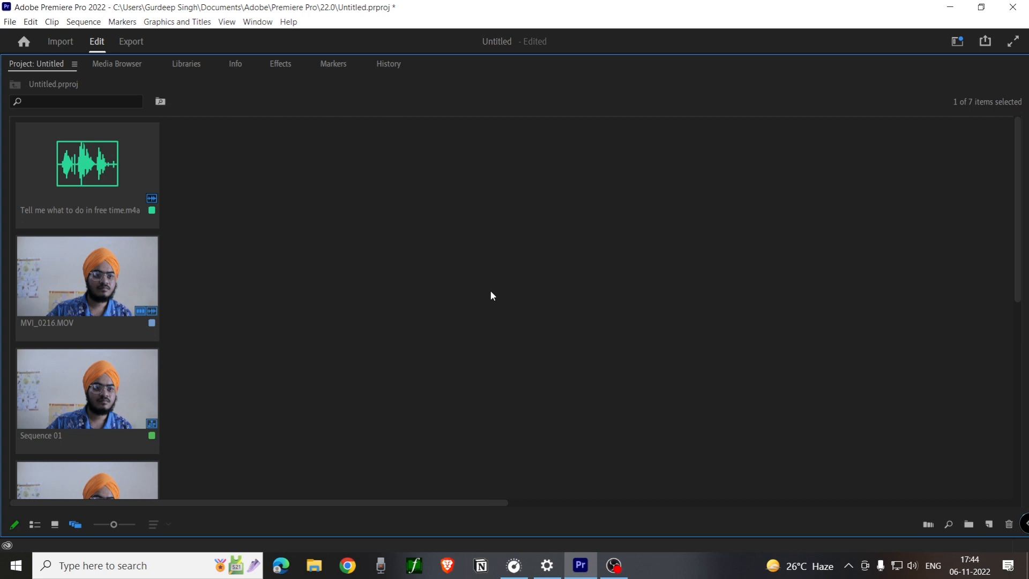
{"action": "key", "text": "grave"}
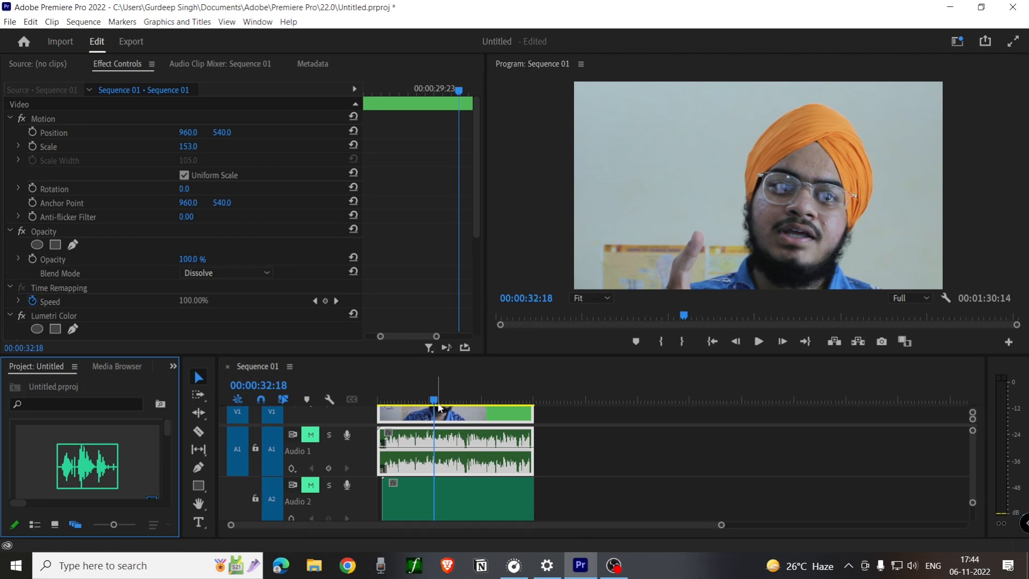
Step: Append the GAMING CHANNEL END CREDIT clip directly after the main clip on V1, and play across the join
{"action": "left_click", "coordinate": [401, 402]}
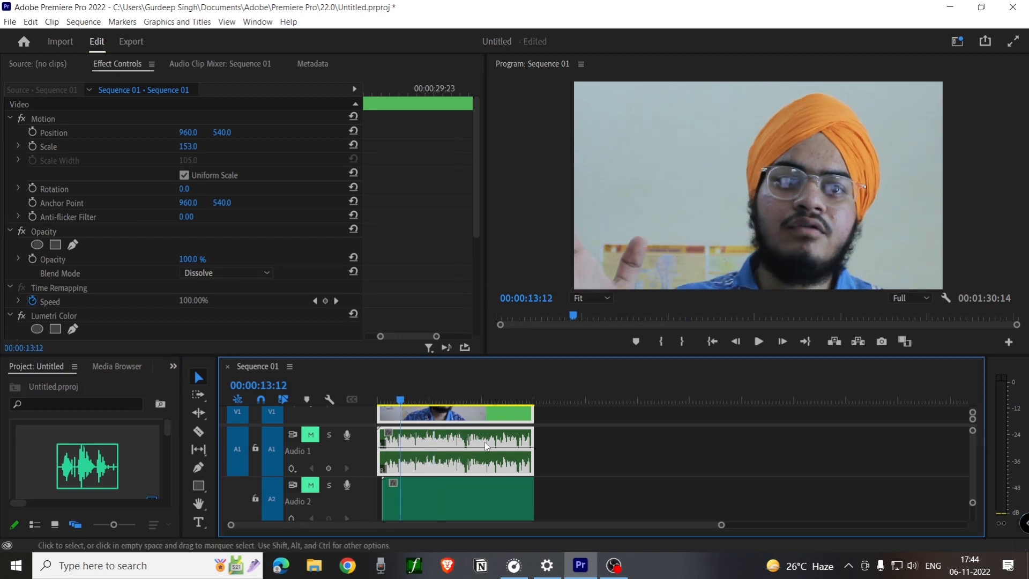
{"action": "scroll", "coordinate": [88, 477], "scroll_direction": "down", "scroll_amount": 2}
{"action": "scroll", "coordinate": [88, 476], "scroll_direction": "down", "scroll_amount": 4}
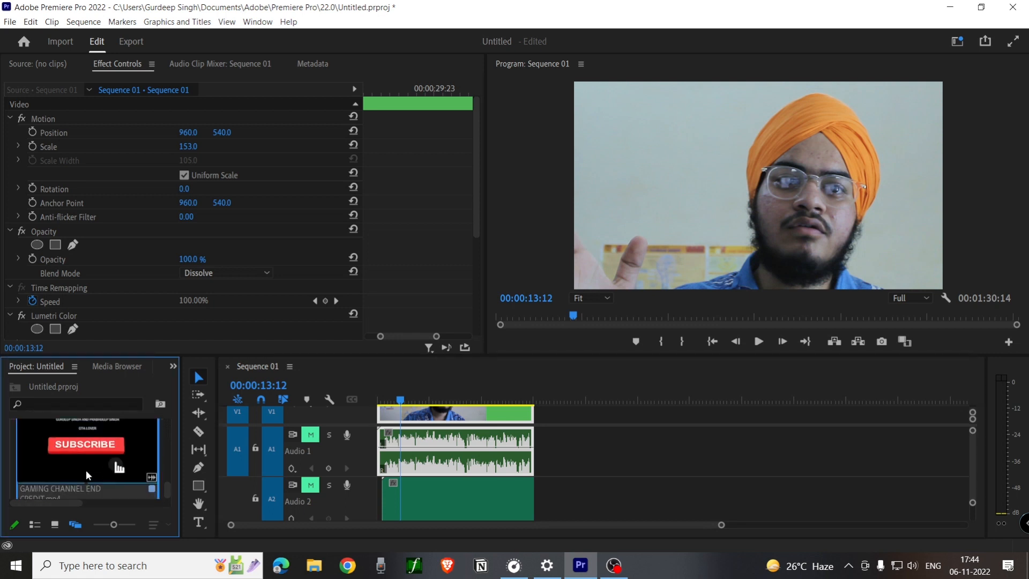
{"action": "left_click_drag", "start_coordinate": [152, 459], "coordinate": [535, 408]}
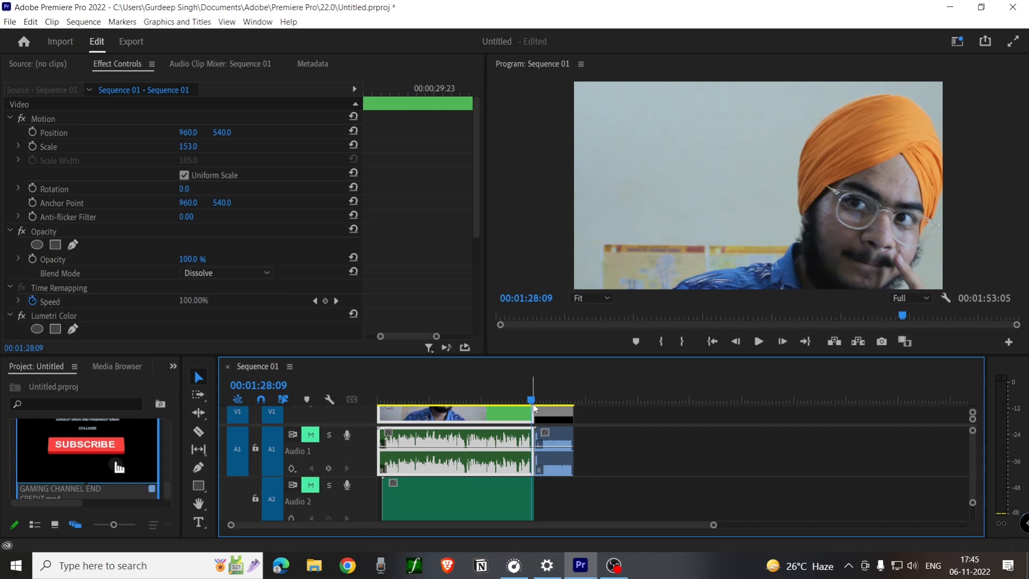
{"action": "key", "text": "space"}
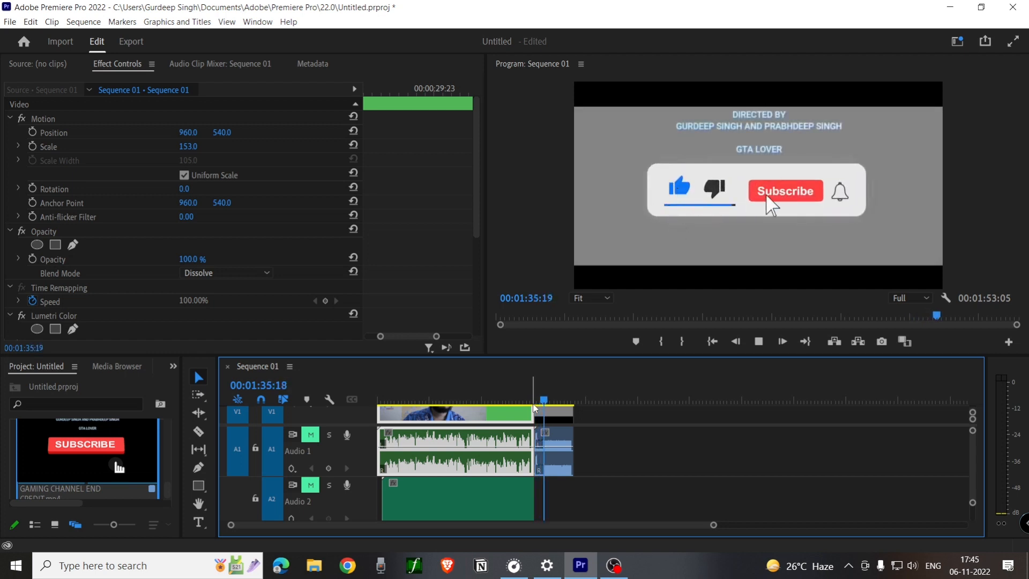
{"action": "key", "text": "space"}
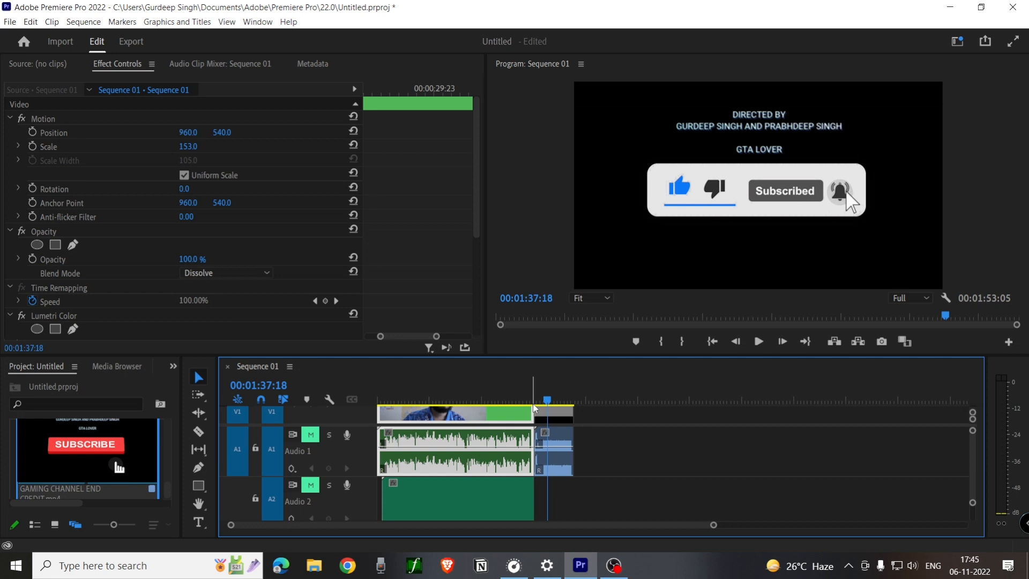
Step: Try dropping the end credit clip into the main clip at 00:00:44:18, scrub through it, and undo the move
{"action": "left_click", "coordinate": [458, 402]}
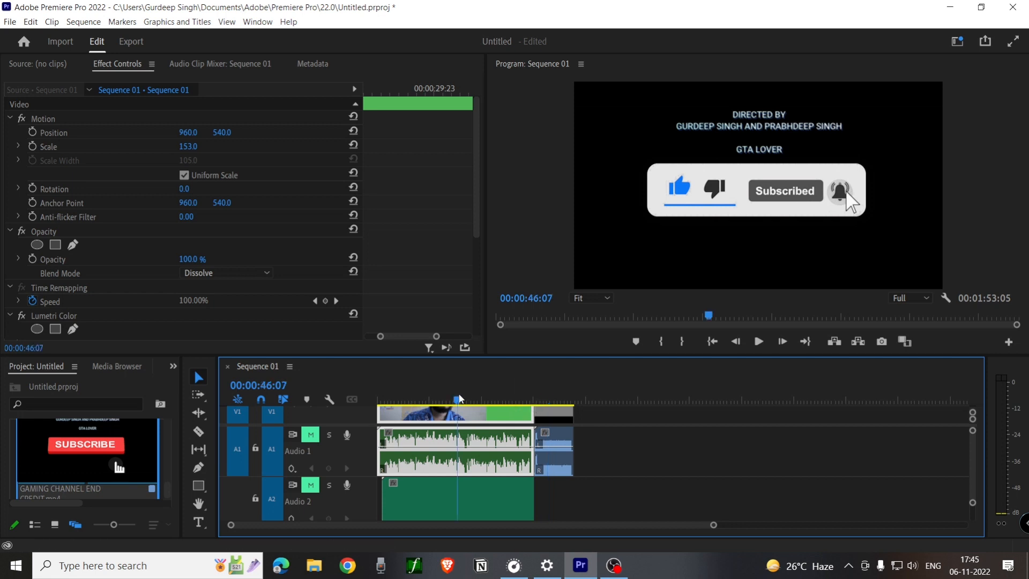
{"action": "left_click_drag", "start_coordinate": [457, 402], "coordinate": [455, 402]}
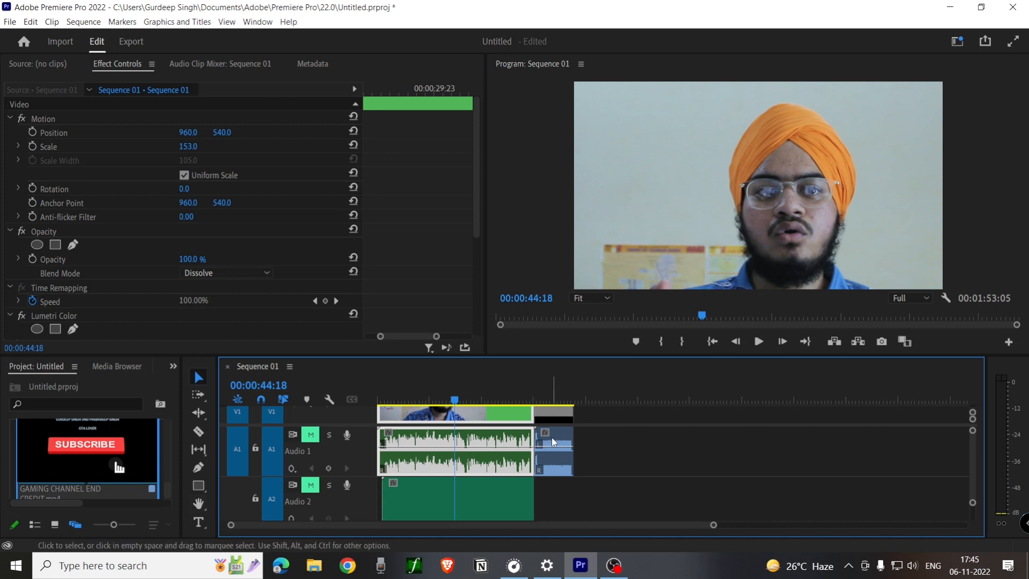
{"action": "left_click_drag", "start_coordinate": [541, 442], "coordinate": [468, 439]}
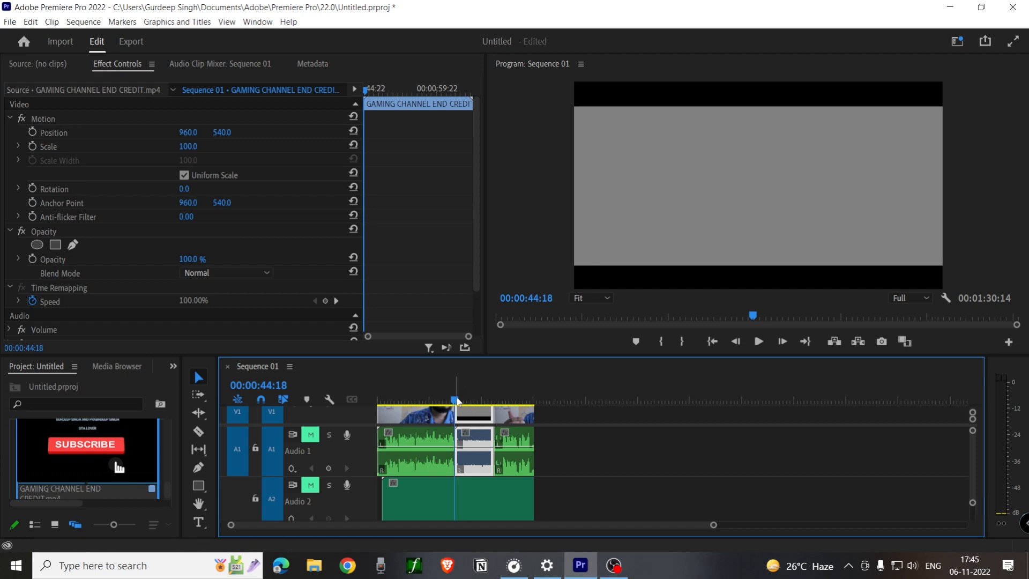
{"action": "mouse_move", "coordinate": [457, 398]}
{"action": "left_mouse_down"}
{"action": "mouse_move", "coordinate": [487, 399]}
{"action": "mouse_move", "coordinate": [472, 399]}
{"action": "left_mouse_up"}
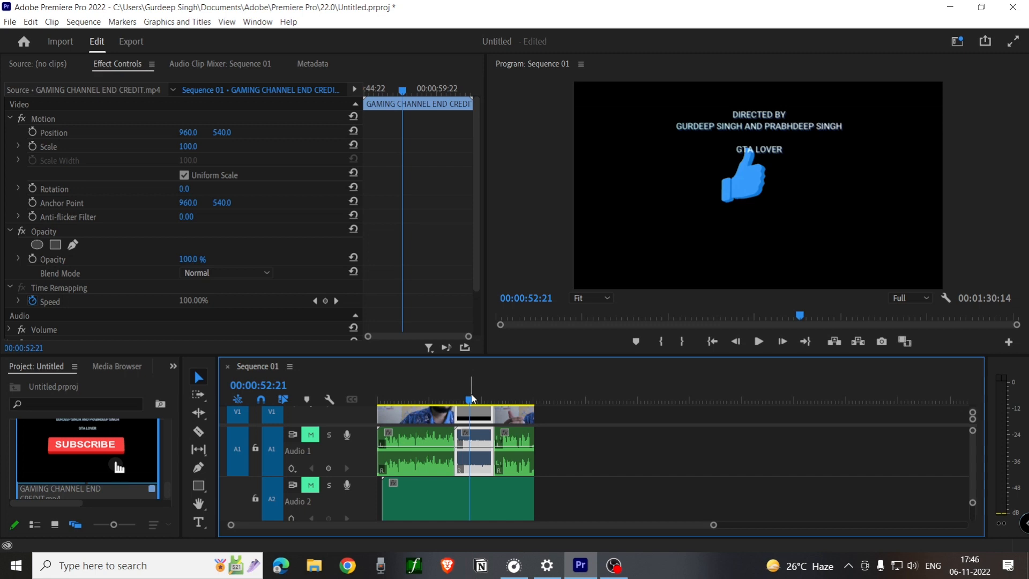
{"action": "key", "text": "ctrl+z"}
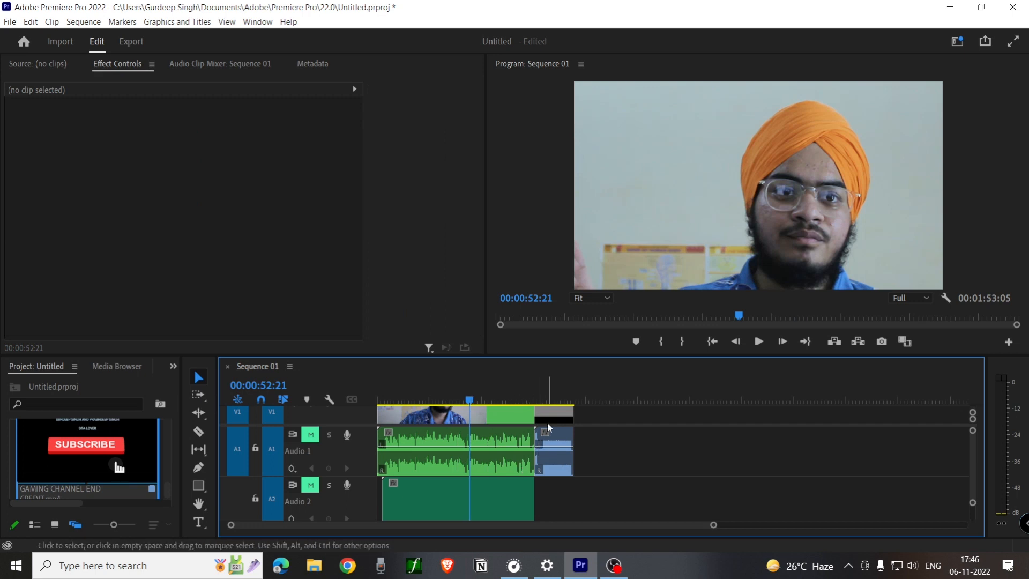
Step: Split the main clip at 00:00:47:11 with the Razor tool, and return to the Selection tool
{"action": "left_click_drag", "start_coordinate": [533, 385], "coordinate": [542, 388]}
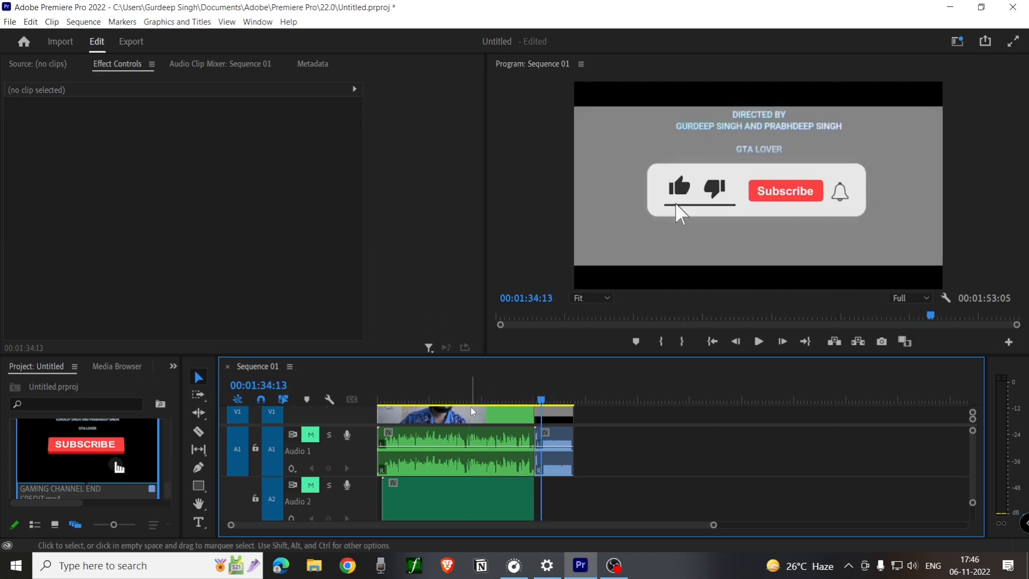
{"action": "left_click", "coordinate": [460, 387]}
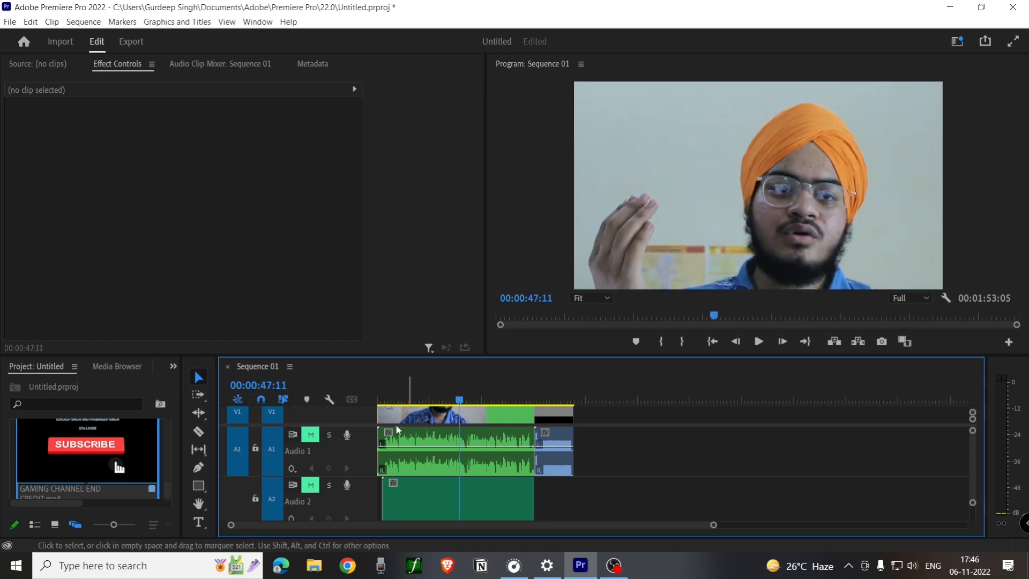
{"action": "left_click", "coordinate": [198, 431]}
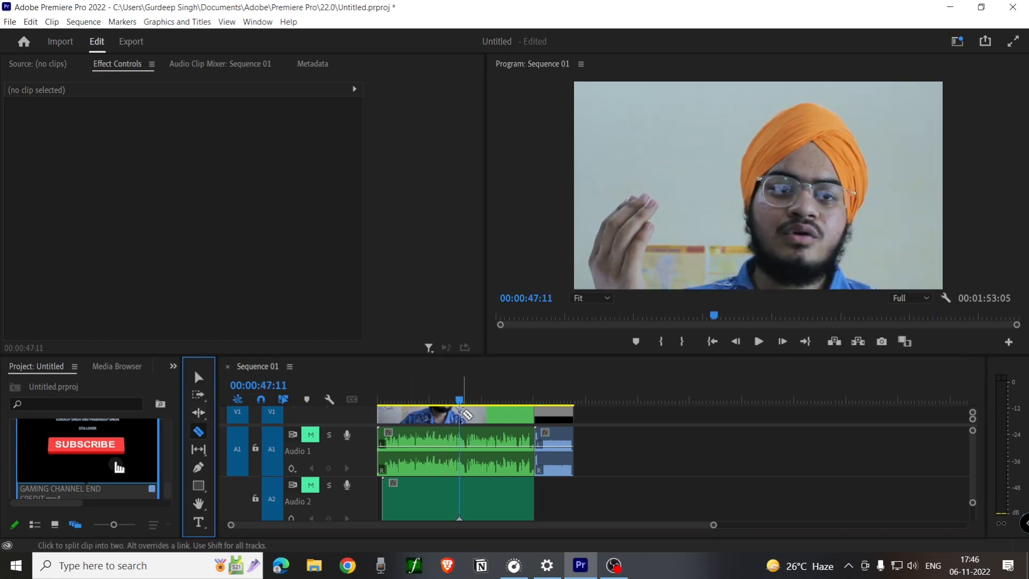
{"action": "left_click", "coordinate": [461, 417]}
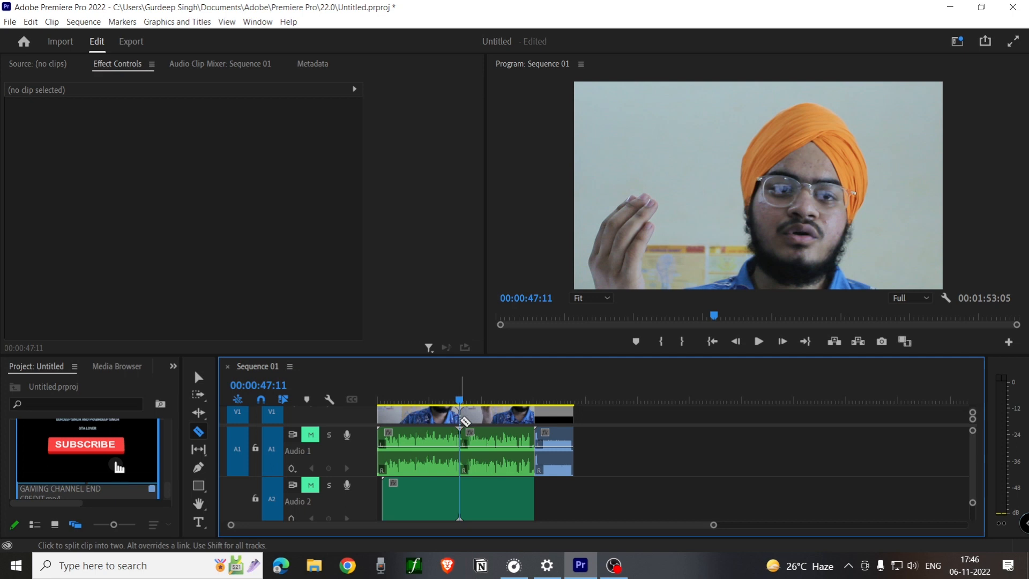
{"action": "key", "text": "v"}
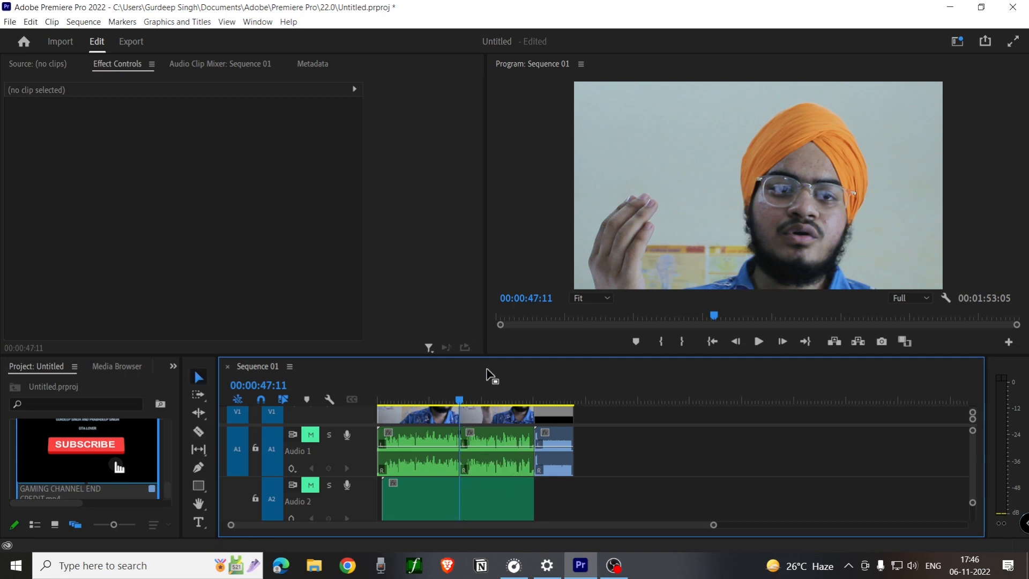
Step: Move the second half of the split clip past the end credit clip, and close the gaps around the end credit on V1
{"action": "left_click_drag", "start_coordinate": [493, 423], "coordinate": [622, 421]}
{"action": "left_click", "coordinate": [554, 416]}
{"action": "left_click", "coordinate": [491, 415]}
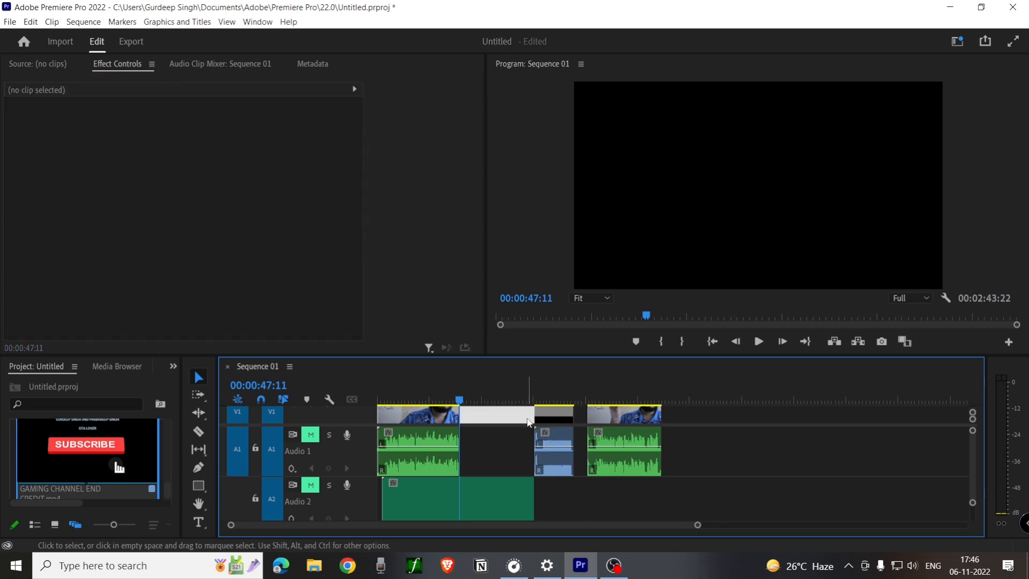
{"action": "key", "text": "Delete"}
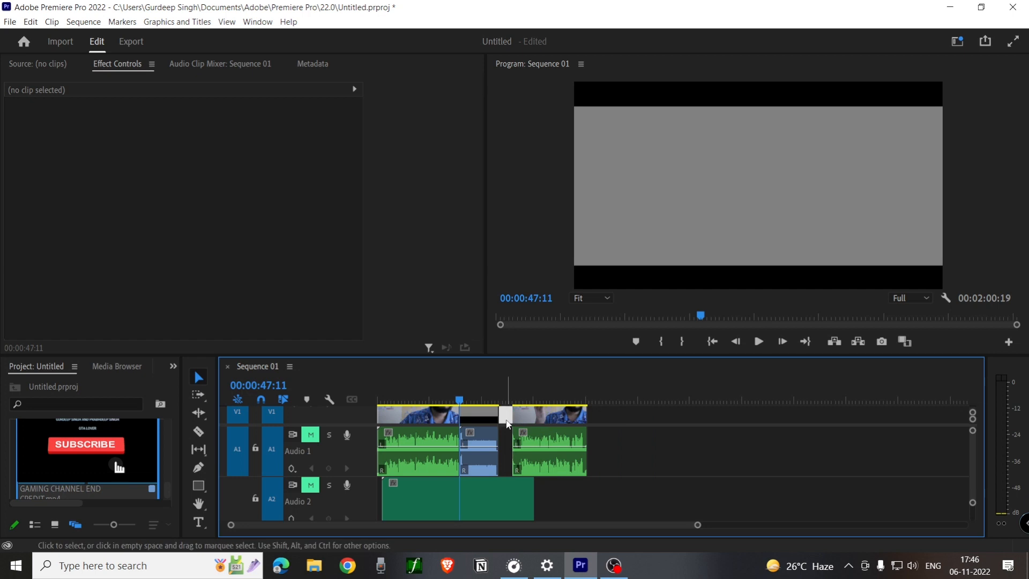
{"action": "key", "text": "Delete"}
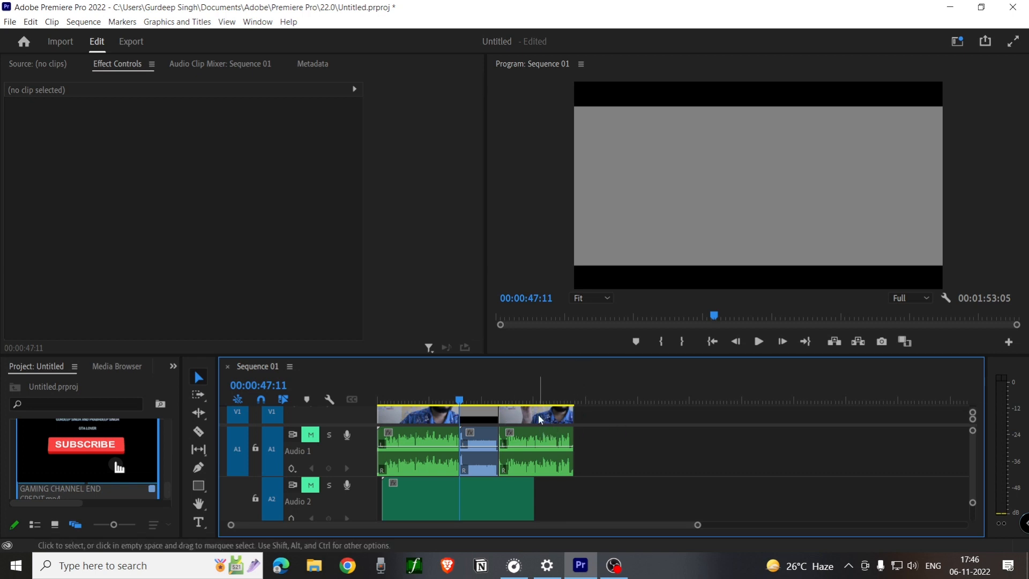
Step: Shift the last clip further along the timeline to open a gap on V1, and ripple delete that gap
{"action": "left_click_drag", "start_coordinate": [538, 414], "coordinate": [611, 423]}
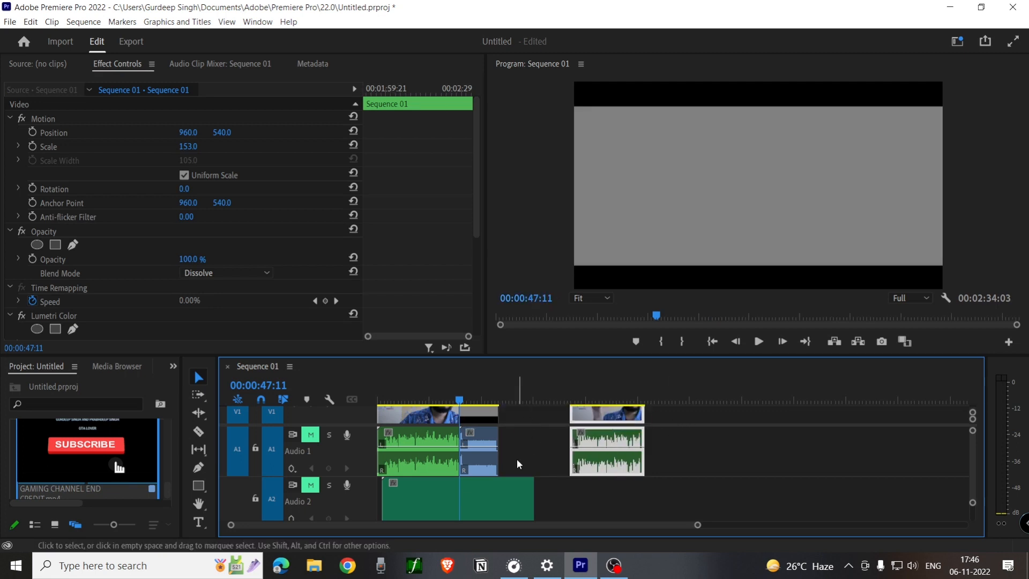
{"action": "left_click", "coordinate": [552, 412]}
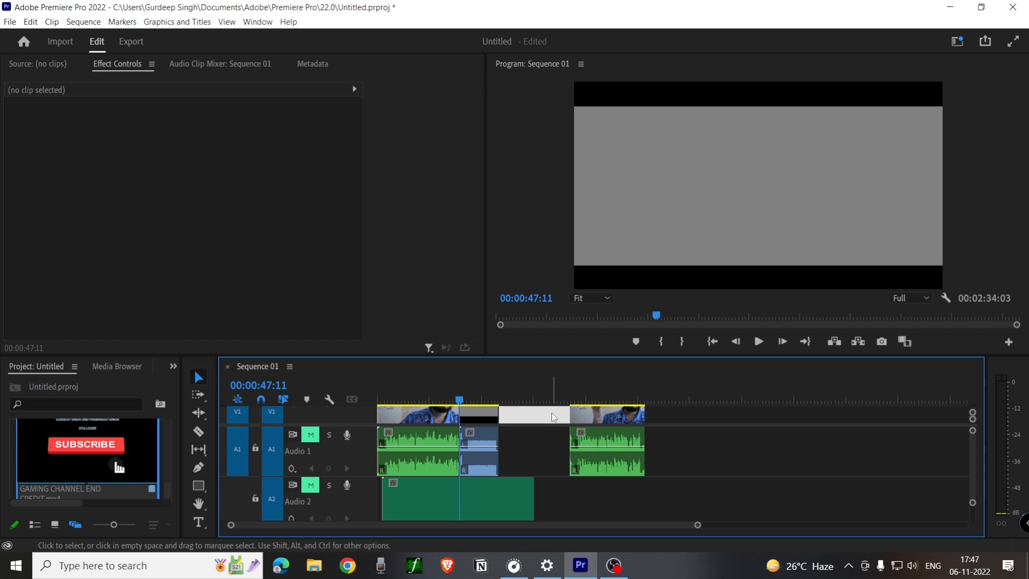
{"action": "key", "text": "Delete"}
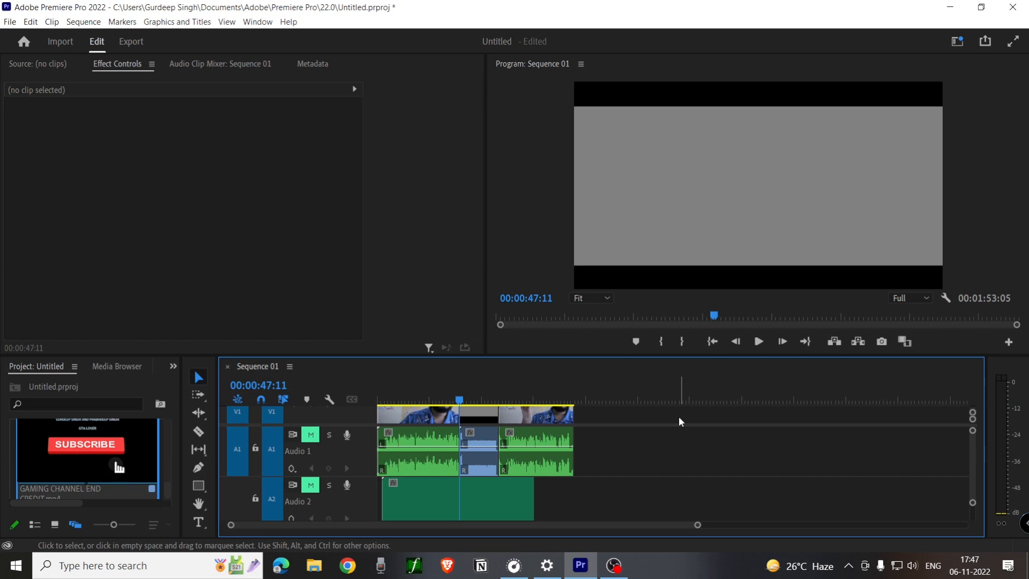
Step: Undo the gap deletions, clip moves and split, and also the placement and import of the end credit clip
{"action": "key", "text": "ctrl+z"}
{"action": "key", "text": "ctrl+z"}
{"action": "key", "text": "ctrl+z"}
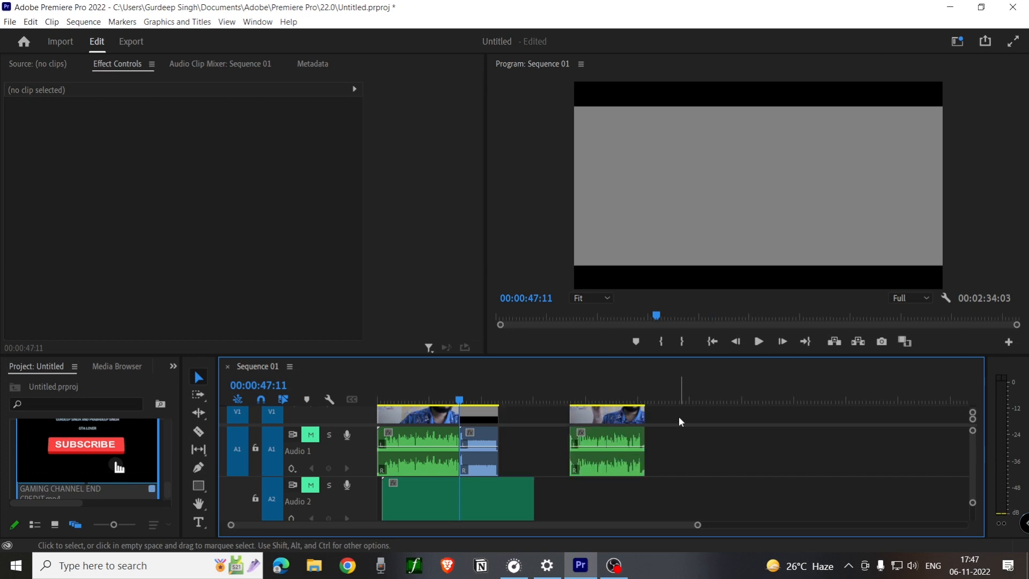
{"action": "key", "text": "ctrl+z"}
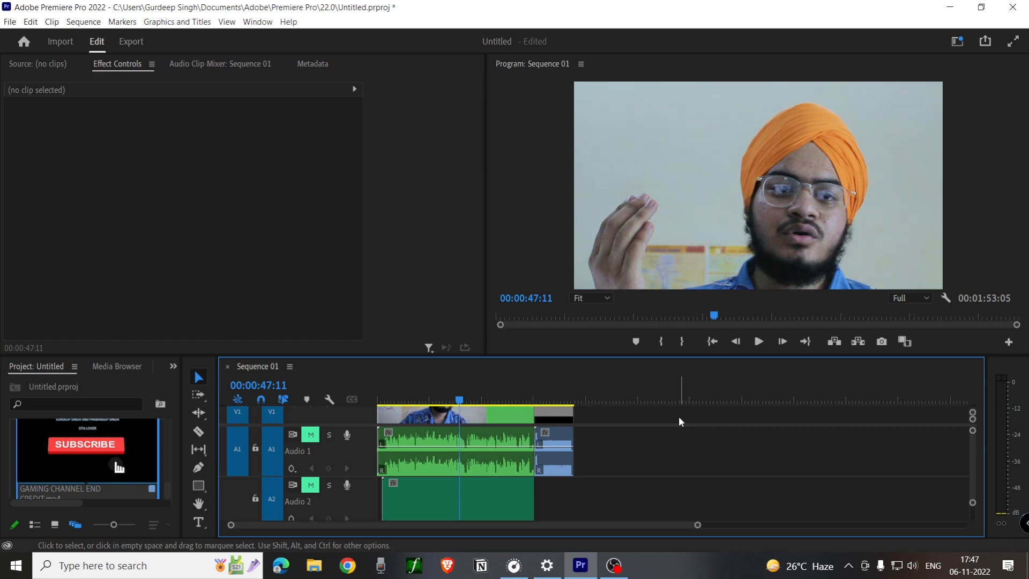
{"action": "key", "text": "ctrl+z"}
{"action": "key", "text": "ctrl+z"}
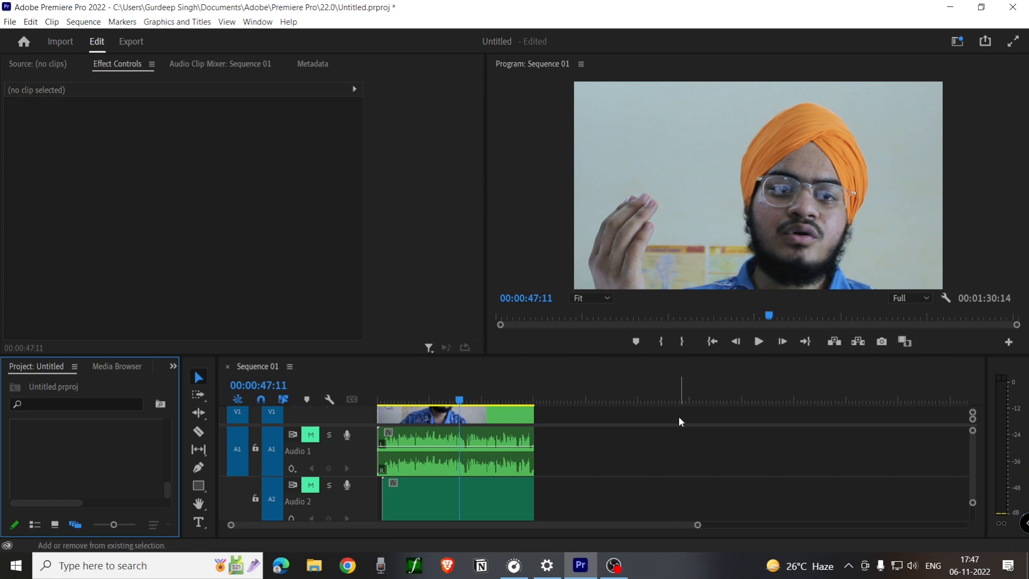
Step: Redo the end credit clip's import and placement along with the main clip's split, and undo only the split
{"action": "key", "text": "ctrl+shift+z"}
{"action": "key", "text": "ctrl+shift+z"}
{"action": "key", "text": "ctrl+shift+z"}
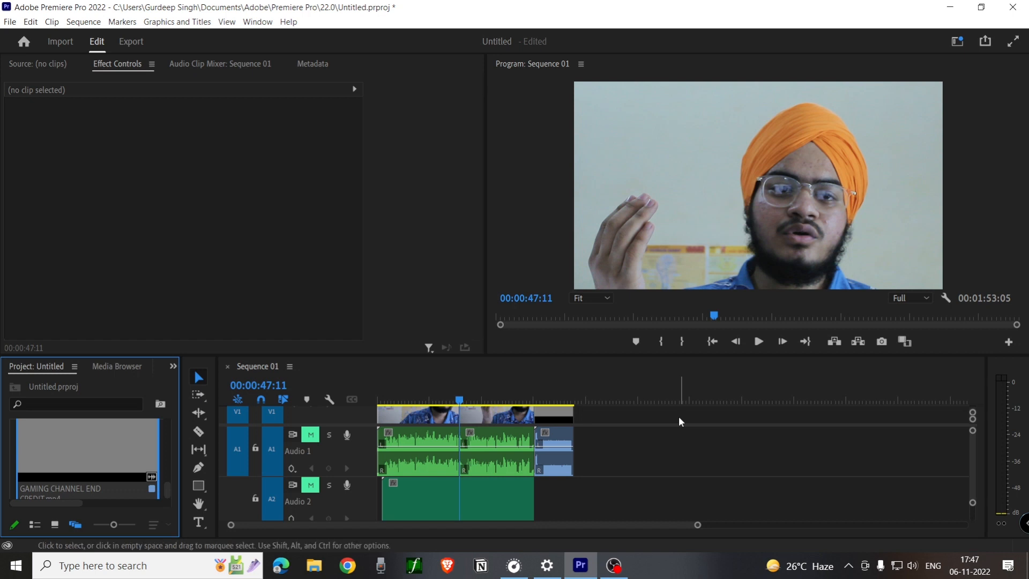
{"action": "left_click", "coordinate": [718, 431]}
{"action": "mouse_move", "coordinate": [456, 400]}
{"action": "left_mouse_down"}
{"action": "mouse_move", "coordinate": [618, 388]}
{"action": "mouse_move", "coordinate": [462, 400]}
{"action": "left_mouse_up"}
{"action": "left_click", "coordinate": [636, 401]}
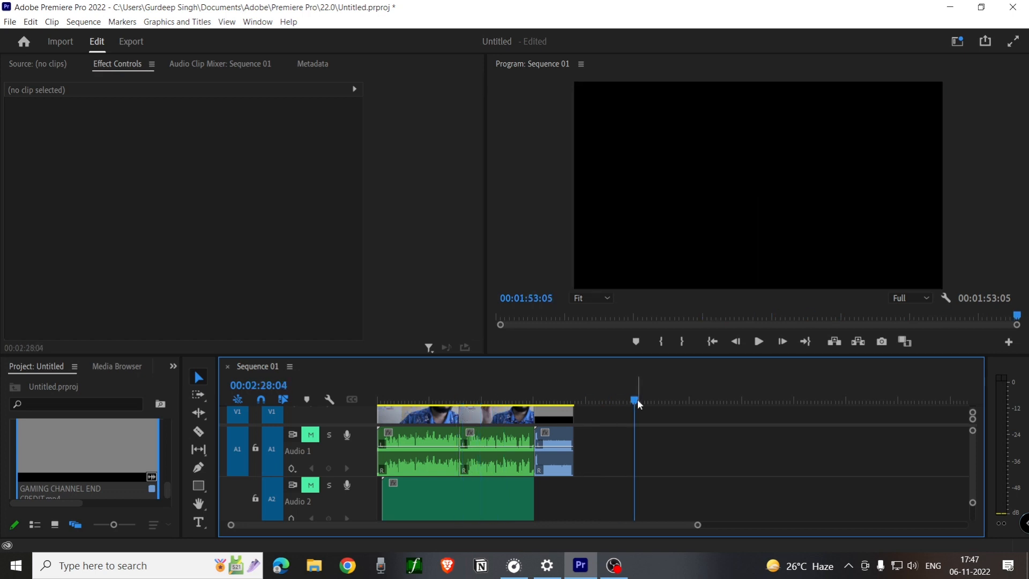
{"action": "key", "text": "ctrl+z"}
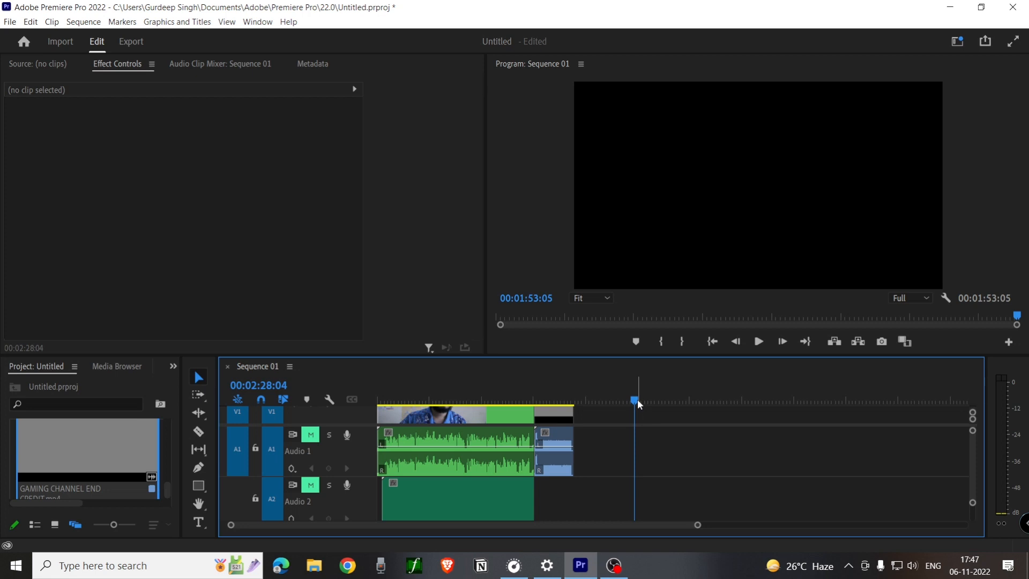
Step: Scrub the playhead to 00:01:50:18 in the end credit clip, and unmute the Audio 2 track
{"action": "left_click", "coordinate": [488, 399]}
{"action": "left_click_drag", "start_coordinate": [433, 397], "coordinate": [570, 396]}
{"action": "scroll", "coordinate": [556, 457], "scroll_direction": "down", "scroll_amount": 3}
{"action": "scroll", "coordinate": [554, 456], "scroll_direction": "up", "scroll_amount": 2}
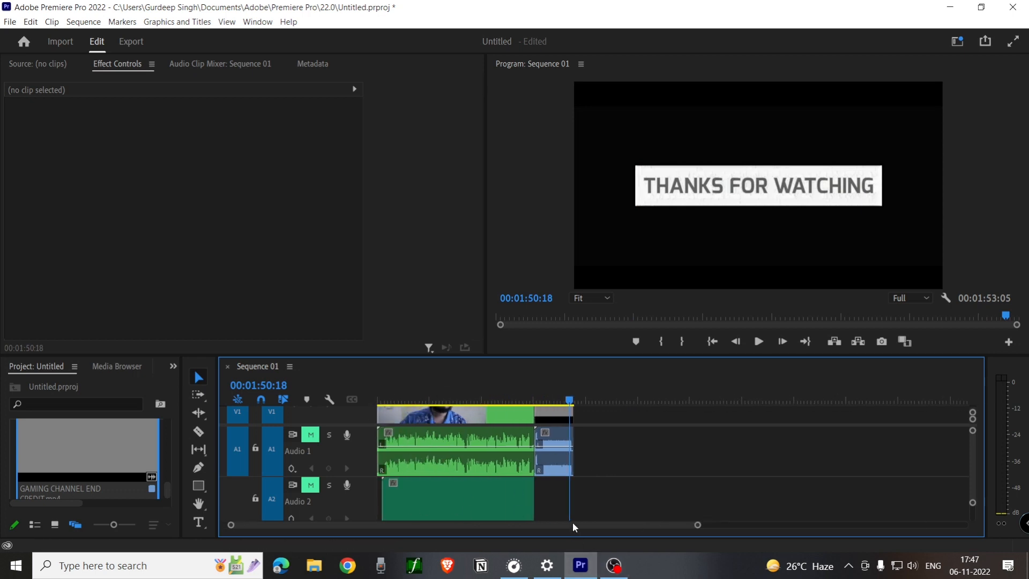
{"action": "left_click", "coordinate": [311, 485]}
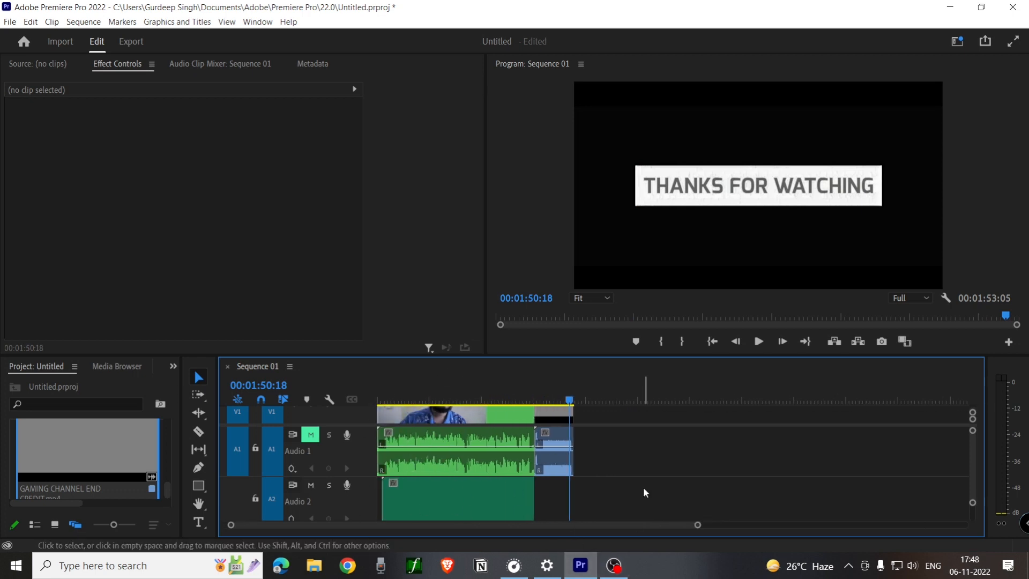
Step: Set the Audio 2 clip's audio channels so that the left source channel feeds both L and R
{"action": "left_click_drag", "start_coordinate": [974, 472], "coordinate": [974, 475]}
{"action": "scroll", "coordinate": [973, 475], "scroll_direction": "down", "scroll_amount": 1}
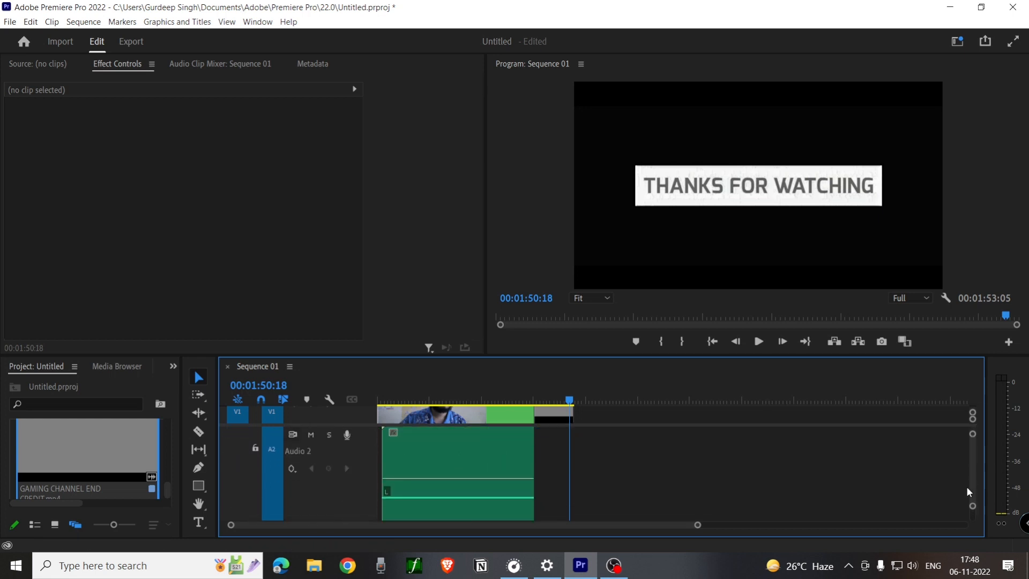
{"action": "scroll", "coordinate": [972, 482], "scroll_direction": "down", "scroll_amount": 1}
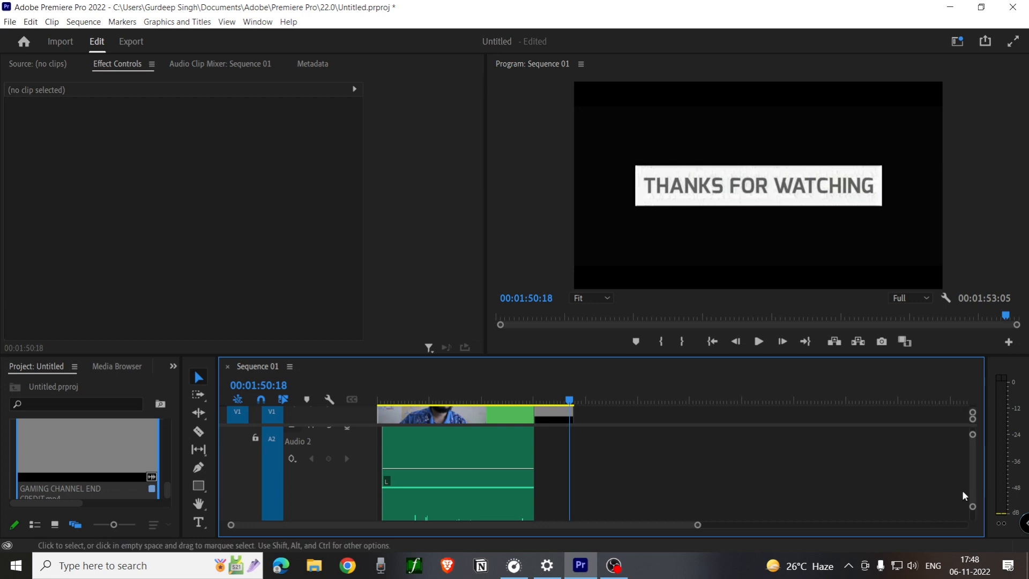
{"action": "mouse_move", "coordinate": [972, 511]}
{"action": "left_mouse_down"}
{"action": "mouse_move", "coordinate": [971, 485]}
{"action": "mouse_move", "coordinate": [971, 515]}
{"action": "left_mouse_up"}
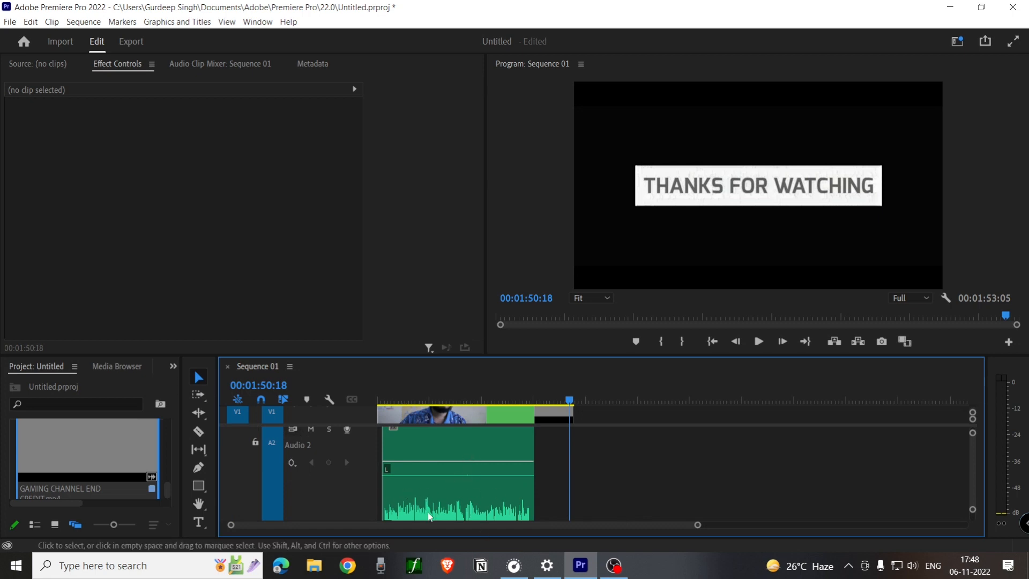
{"action": "left_click", "coordinate": [443, 499]}
{"action": "right_click", "coordinate": [443, 498]}
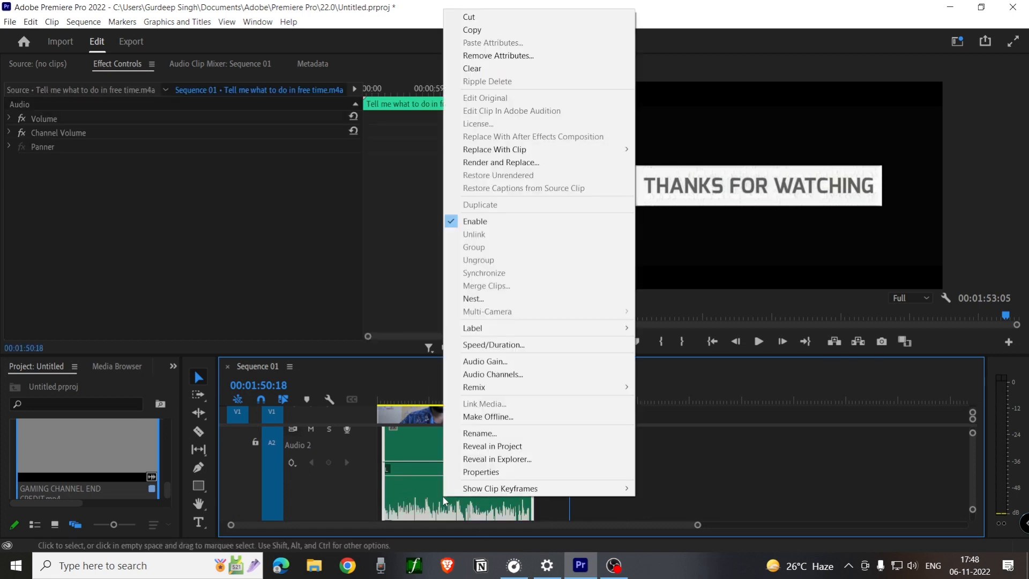
{"action": "left_click", "coordinate": [488, 375]}
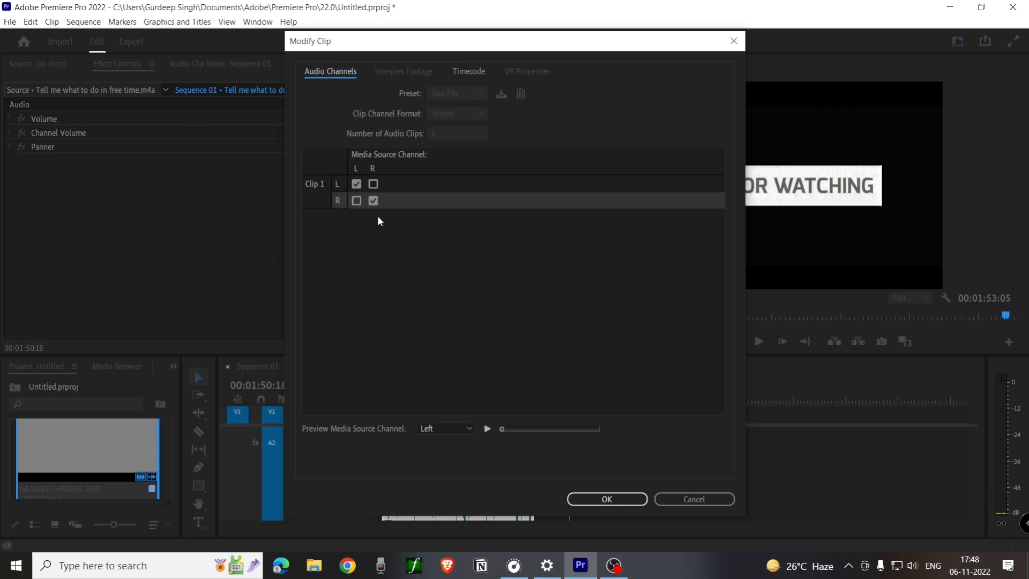
{"action": "left_click", "coordinate": [373, 184]}
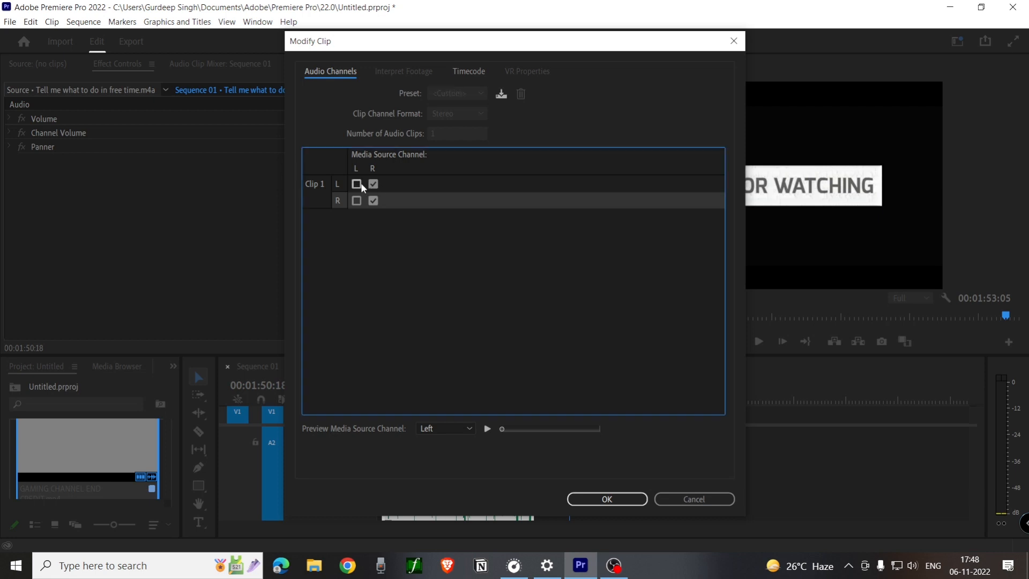
{"action": "left_click", "coordinate": [359, 184]}
{"action": "left_click", "coordinate": [355, 202]}
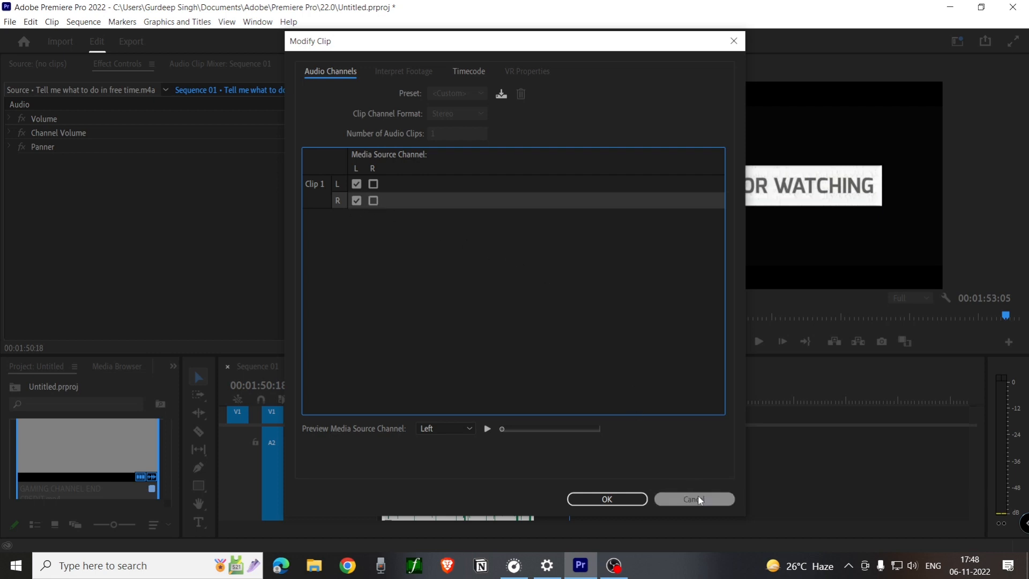
{"action": "left_click", "coordinate": [591, 498]}
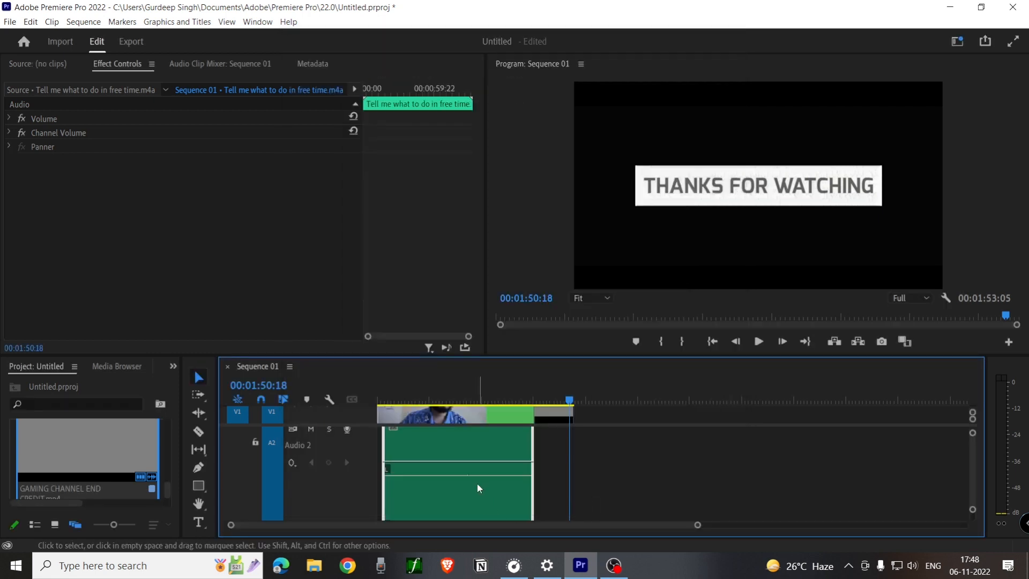
Step: Set the Audio 2 clip's audio channels so that the right source channel feeds both L and R
{"action": "scroll", "coordinate": [443, 471], "scroll_direction": "down", "scroll_amount": 2}
{"action": "scroll", "coordinate": [443, 471], "scroll_direction": "up", "scroll_amount": 2}
{"action": "scroll", "coordinate": [973, 465], "scroll_direction": "up", "scroll_amount": 2}
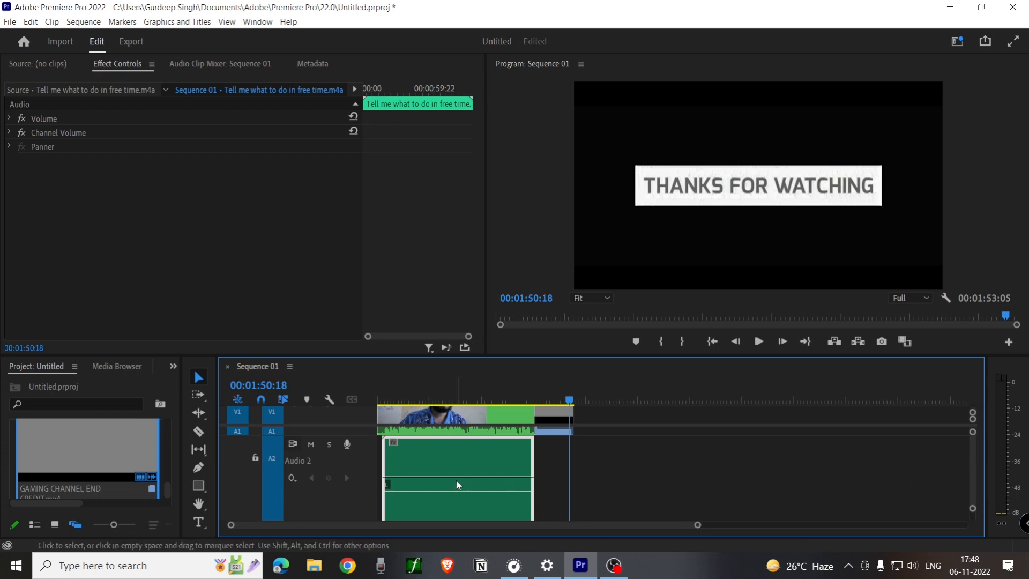
{"action": "right_click", "coordinate": [494, 481]}
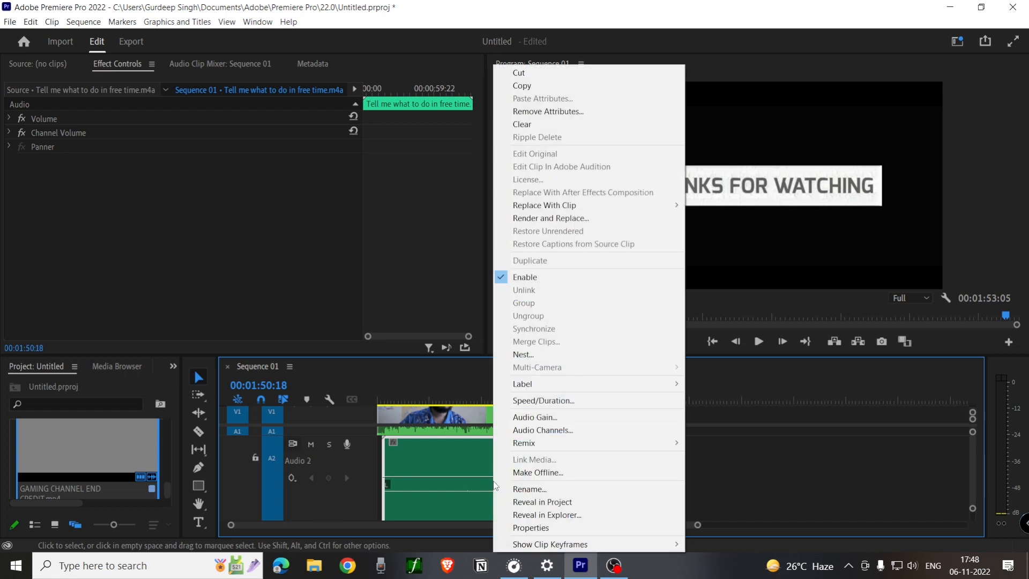
{"action": "left_click", "coordinate": [543, 431]}
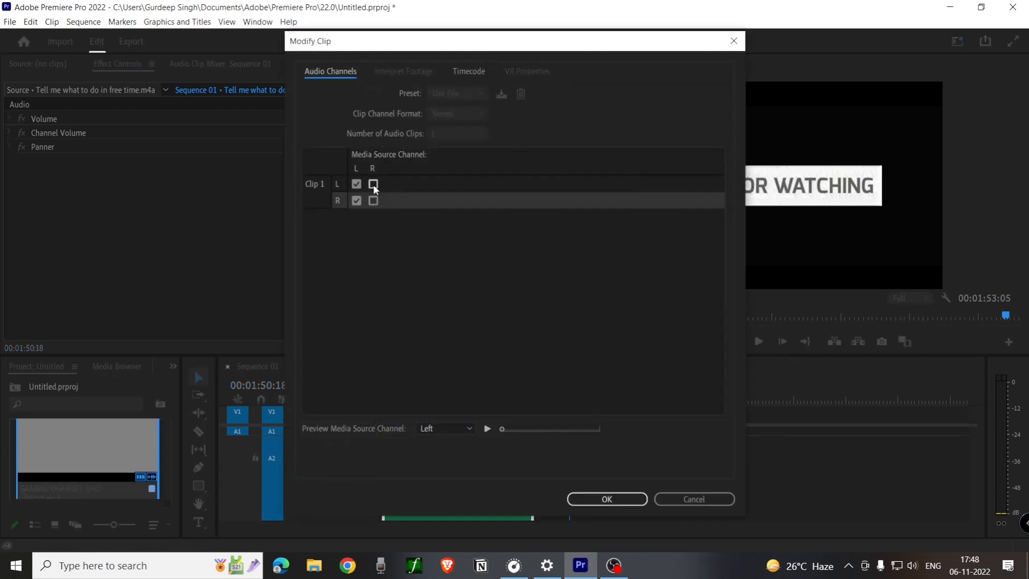
{"action": "left_click", "coordinate": [373, 184]}
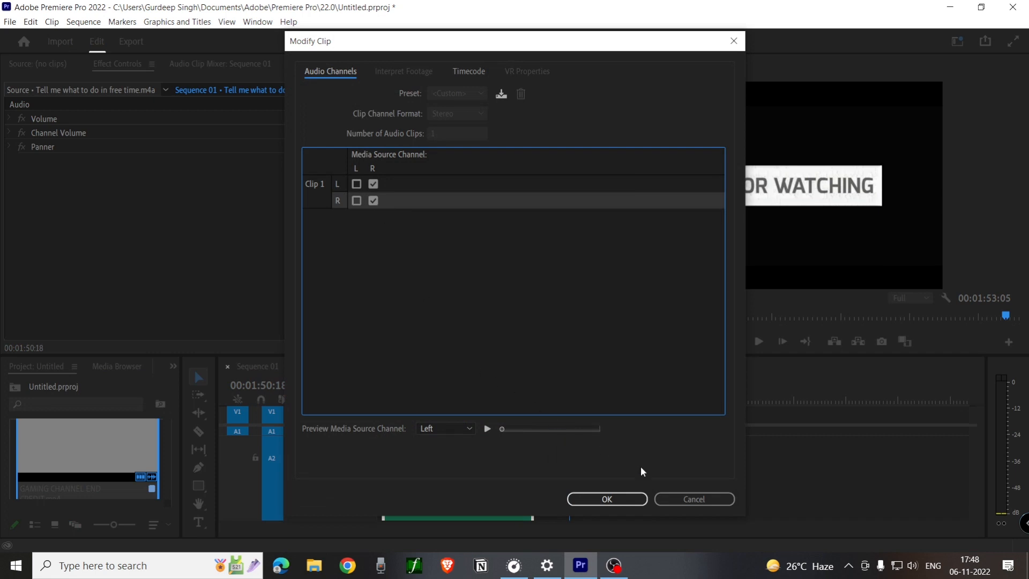
{"action": "left_click", "coordinate": [606, 499]}
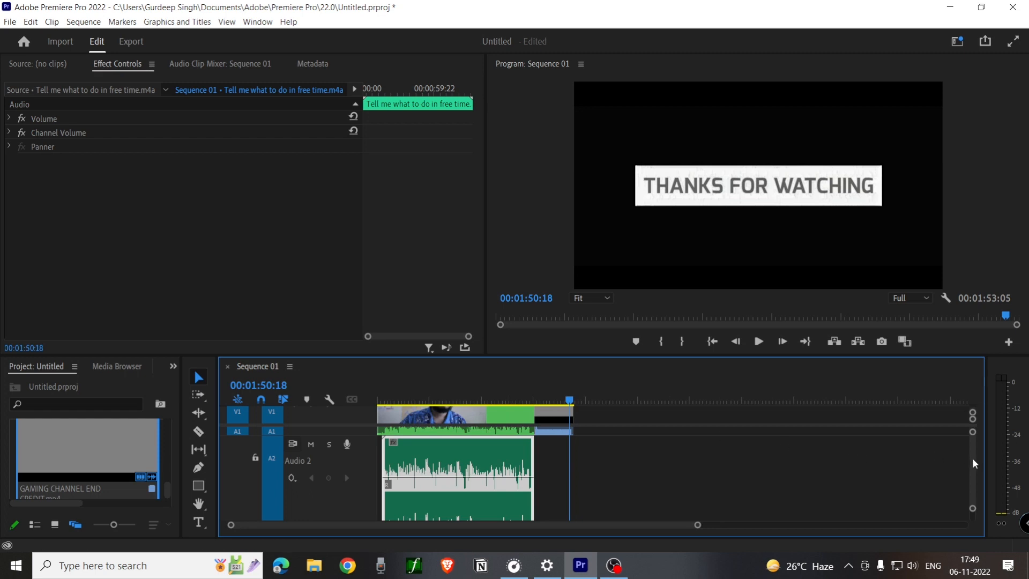
{"action": "left_click_drag", "start_coordinate": [973, 458], "coordinate": [973, 461]}
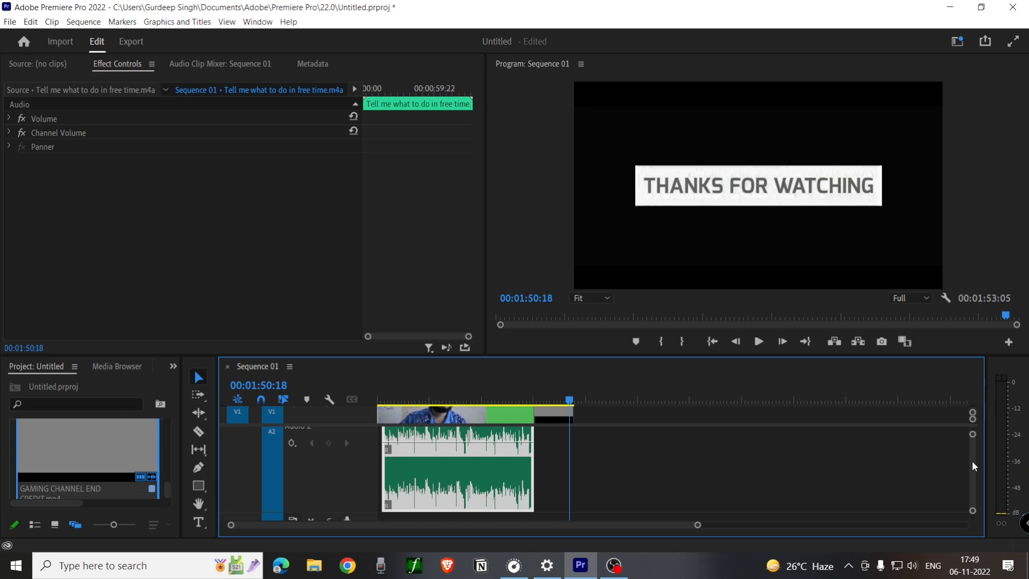
Step: Open the Audio 2 clip in the Source monitor, and check its level in the Audio Clip Mixer during playback from 00:00:27:00
{"action": "double_click", "coordinate": [446, 463]}
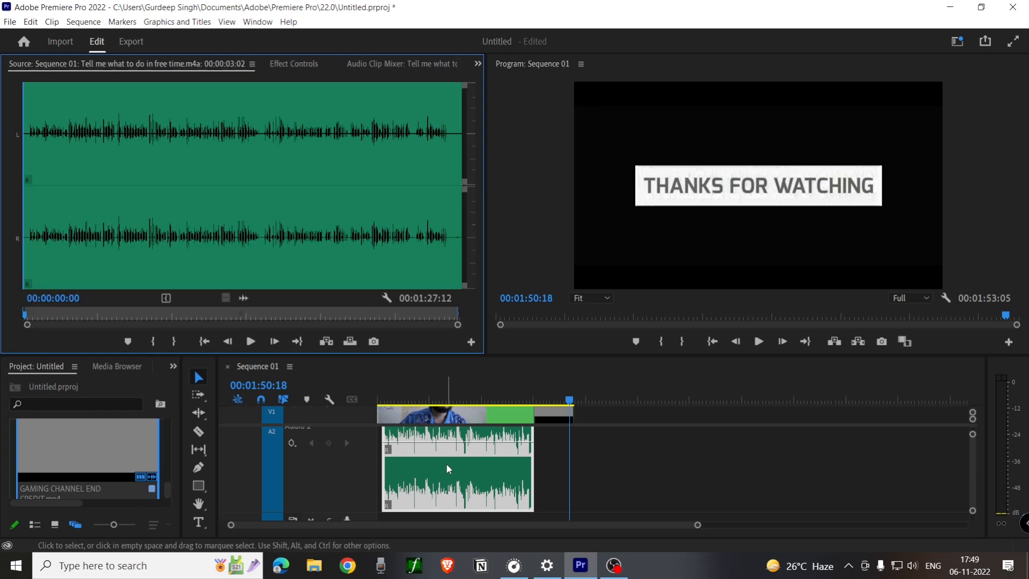
{"action": "left_click", "coordinate": [427, 402]}
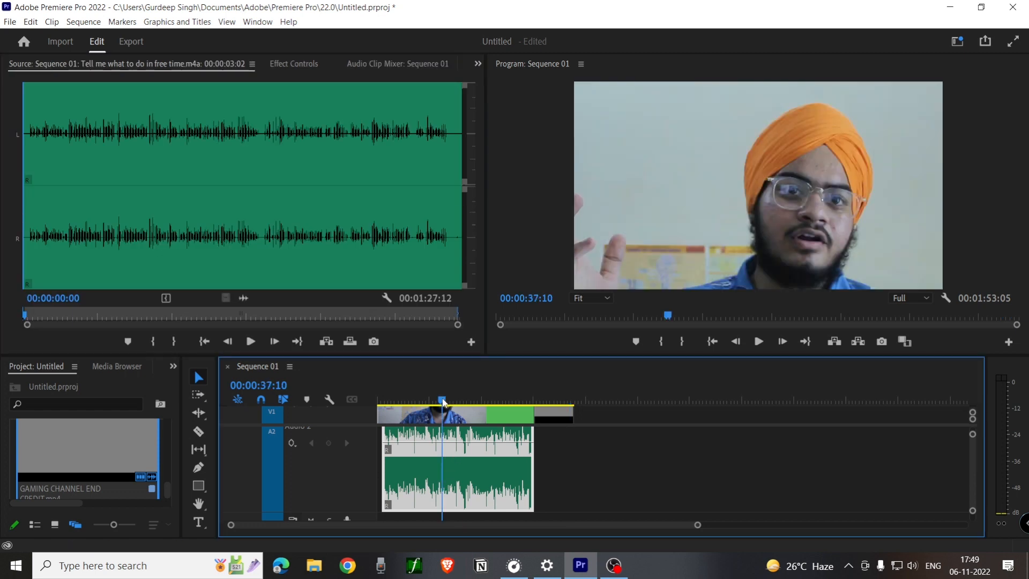
{"action": "left_click", "coordinate": [424, 402]}
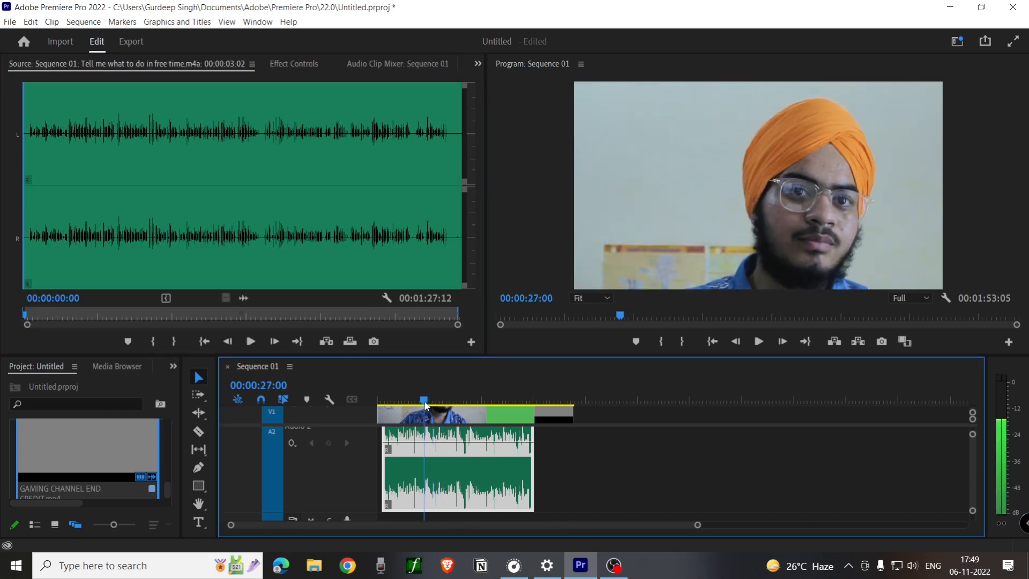
{"action": "left_click", "coordinate": [349, 62]}
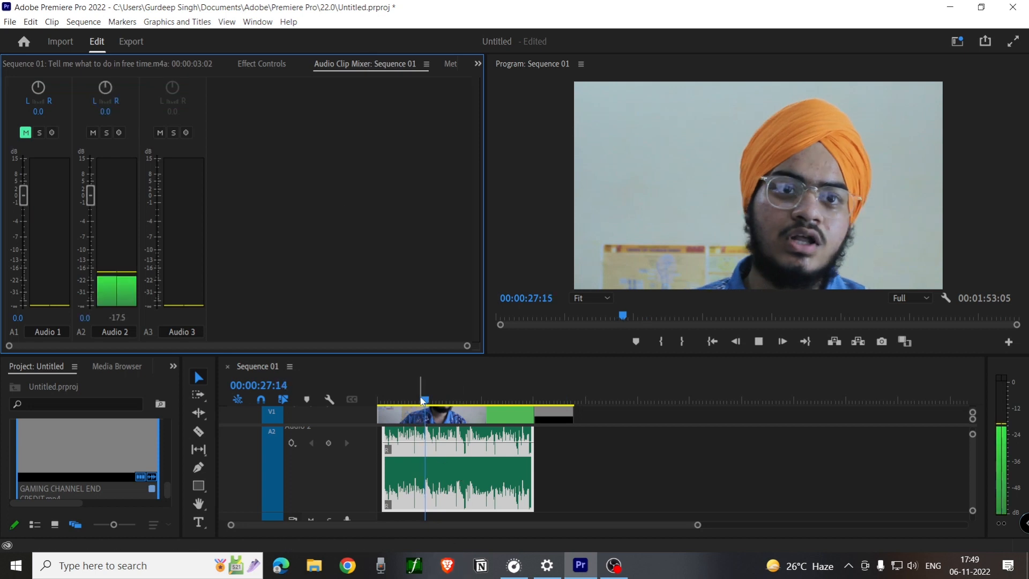
{"action": "key", "text": "space"}
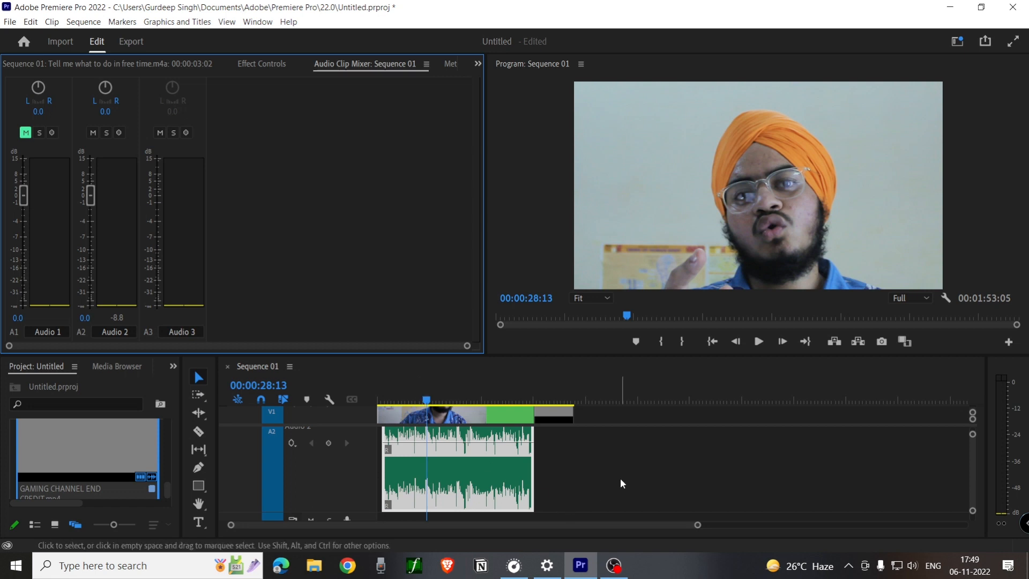
Step: Raise the Audio 2 clip's volume line to 3.8 dB, and play the sequence from 00:00:41:13
{"action": "left_click", "coordinate": [699, 528]}
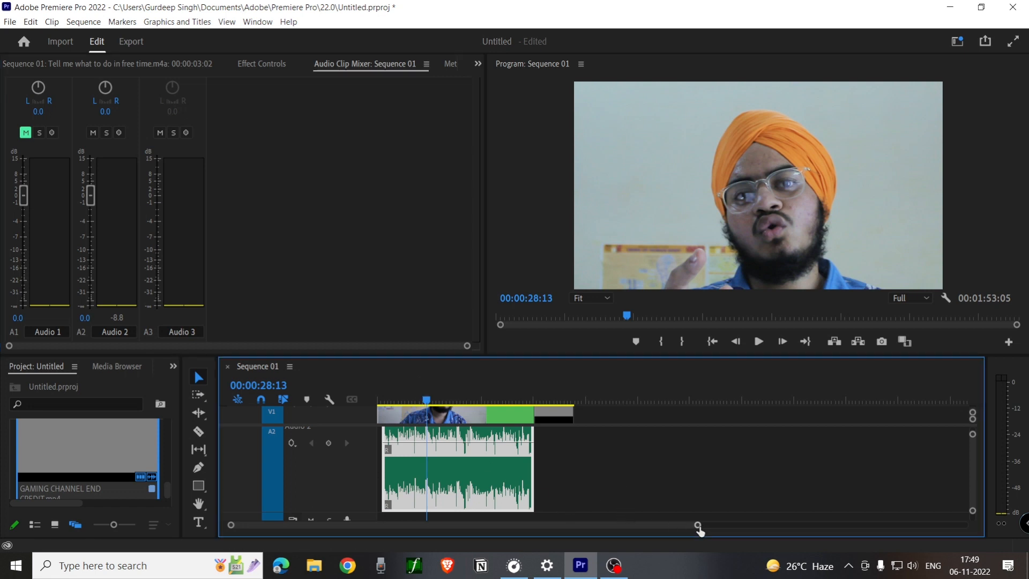
{"action": "left_click_drag", "start_coordinate": [698, 526], "coordinate": [655, 542]}
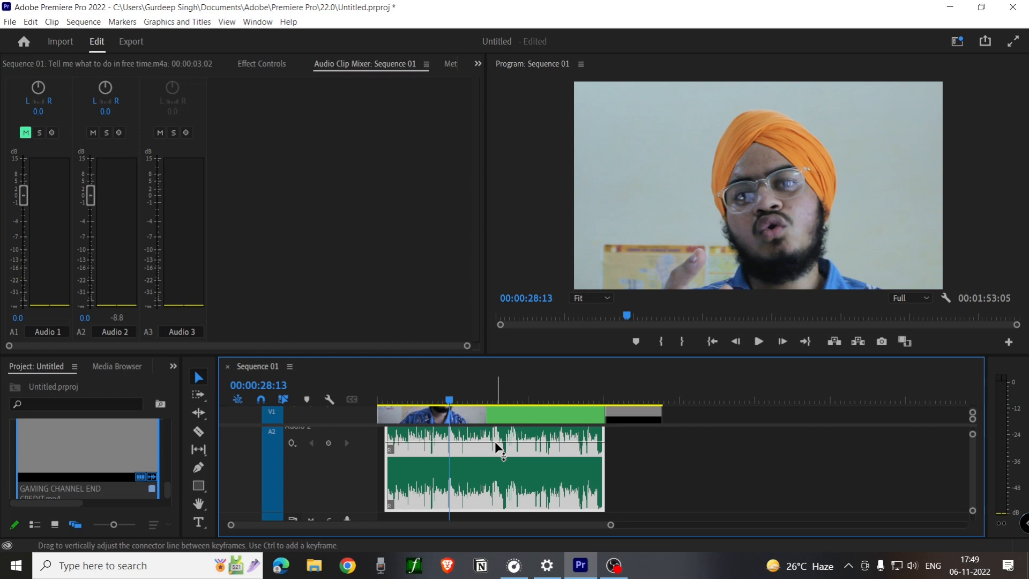
{"action": "left_click_drag", "start_coordinate": [495, 442], "coordinate": [495, 429]}
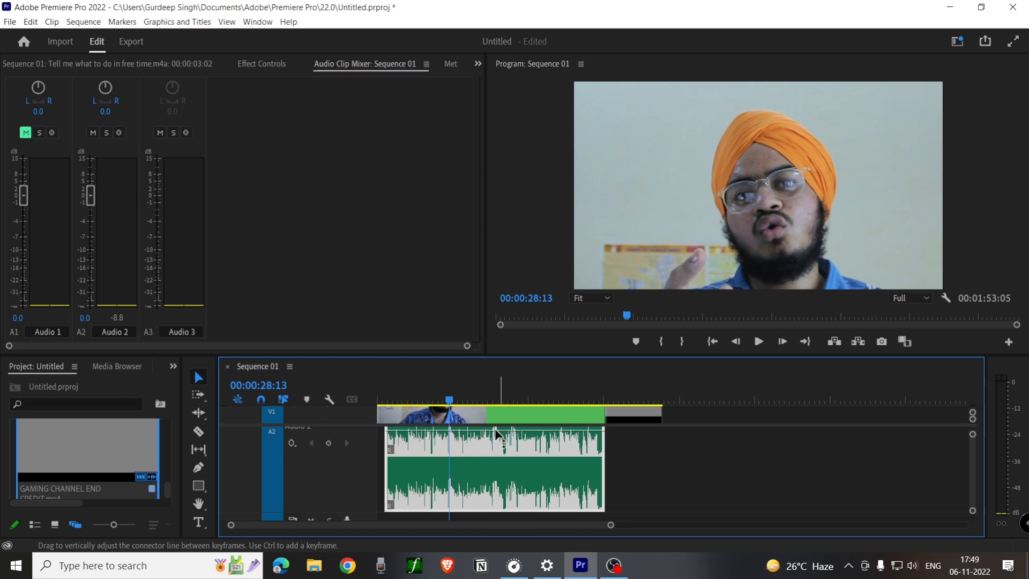
{"action": "left_click", "coordinate": [483, 383]}
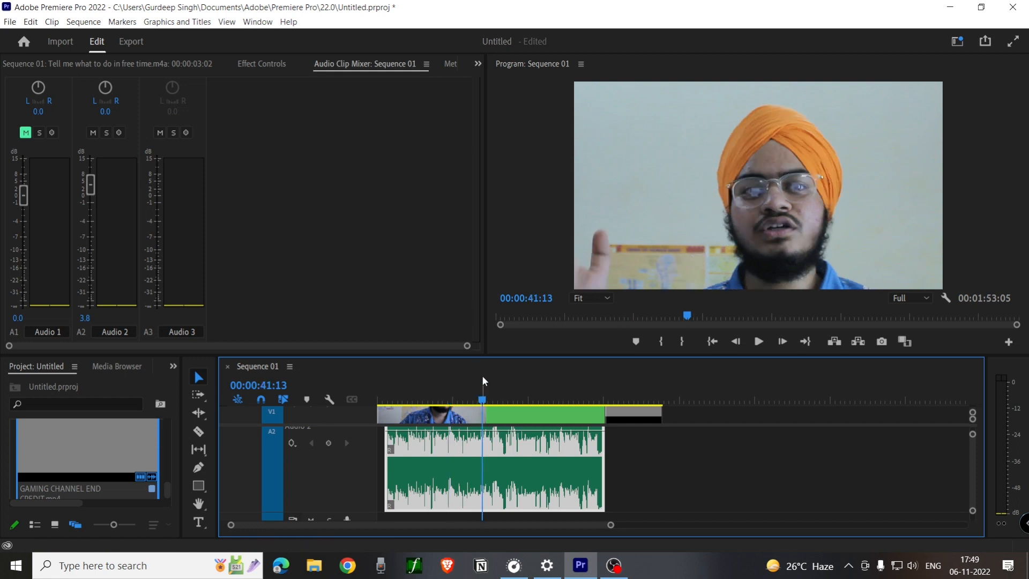
{"action": "key", "text": "space"}
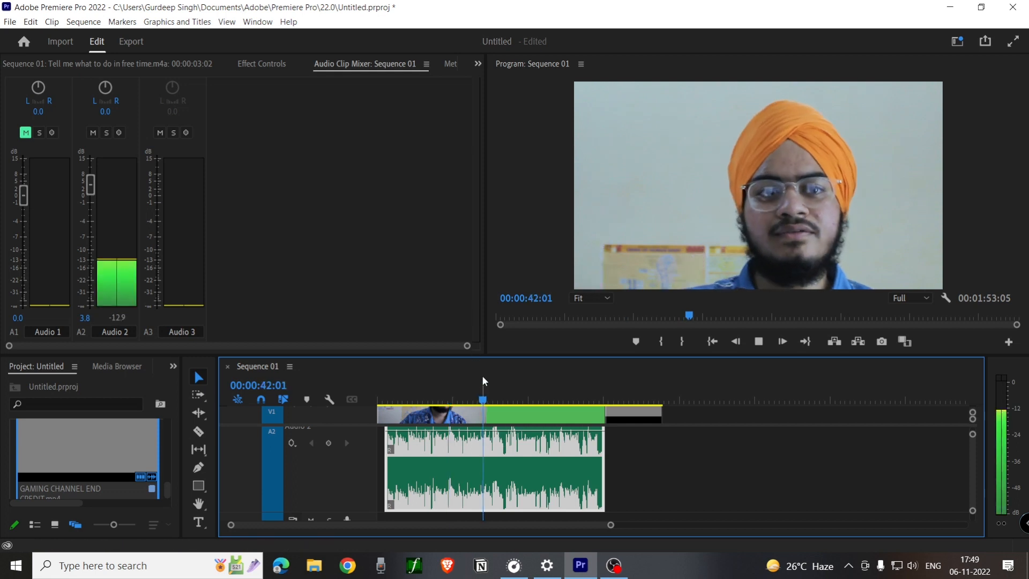
{"action": "key", "text": "space"}
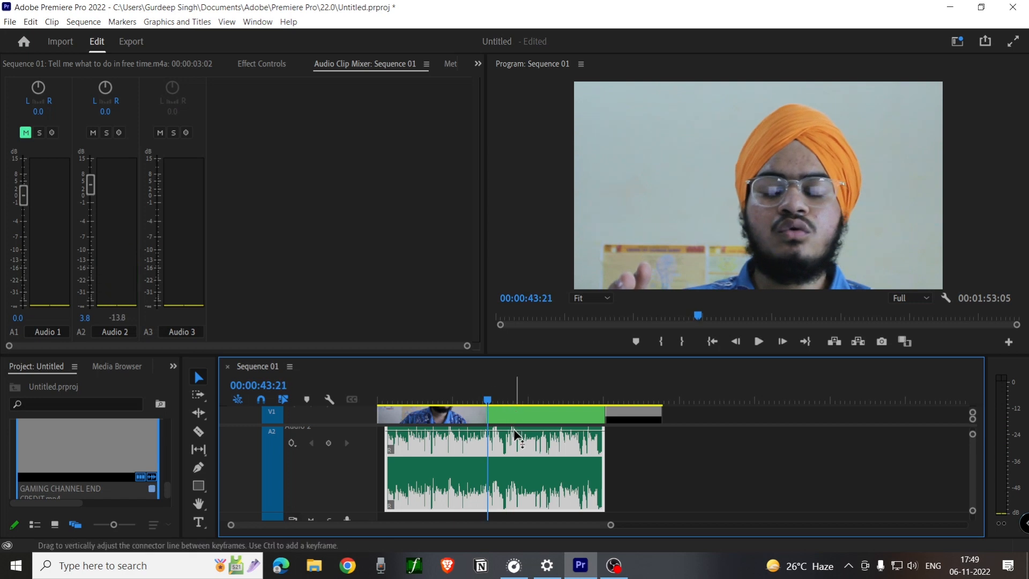
Step: Lower the Audio 2 clip's volume line to -16.8 dB, and play the sequence to check the level
{"action": "left_click_drag", "start_coordinate": [514, 429], "coordinate": [513, 479]}
{"action": "key", "text": "space"}
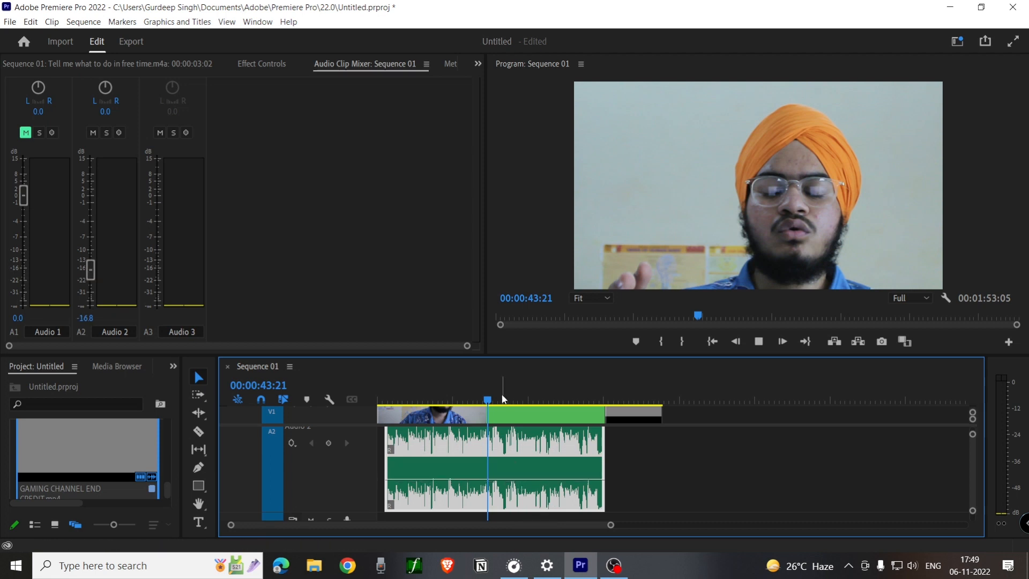
{"action": "key", "text": "space"}
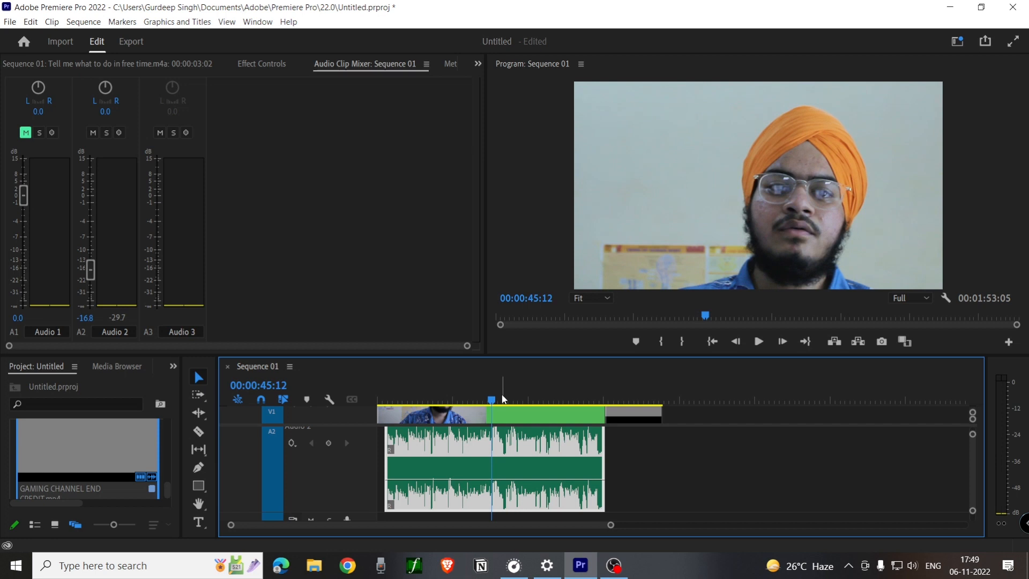
{"action": "key", "text": "space"}
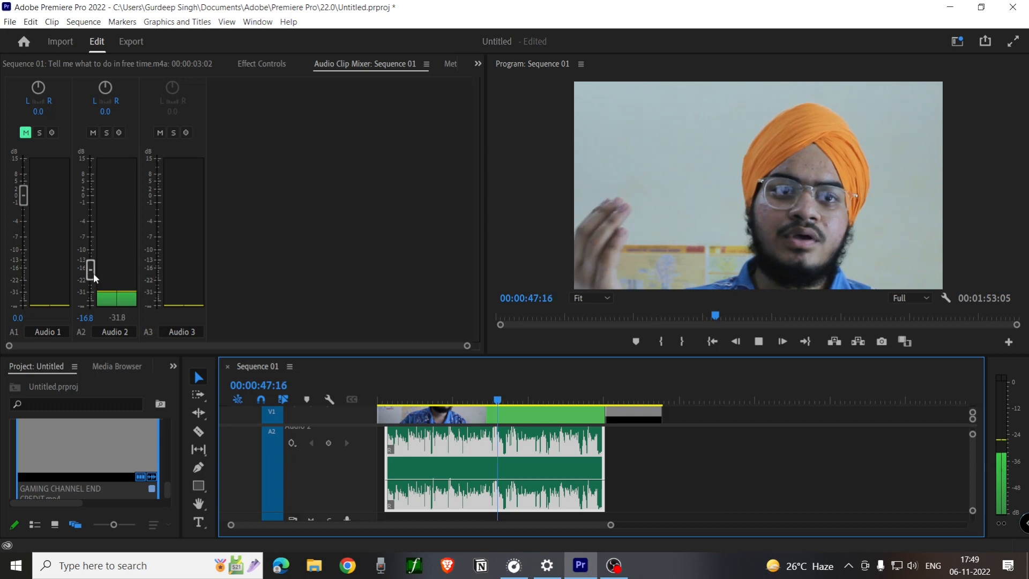
Step: Set the Audio 2 level to -17.9 dB in the Audio Clip Mixer, and replay the sequence from an earlier point
{"action": "mouse_move", "coordinate": [93, 273]}
{"action": "left_mouse_down"}
{"action": "mouse_move", "coordinate": [104, 210]}
{"action": "mouse_move", "coordinate": [92, 217]}
{"action": "mouse_move", "coordinate": [91, 276]}
{"action": "left_mouse_up"}
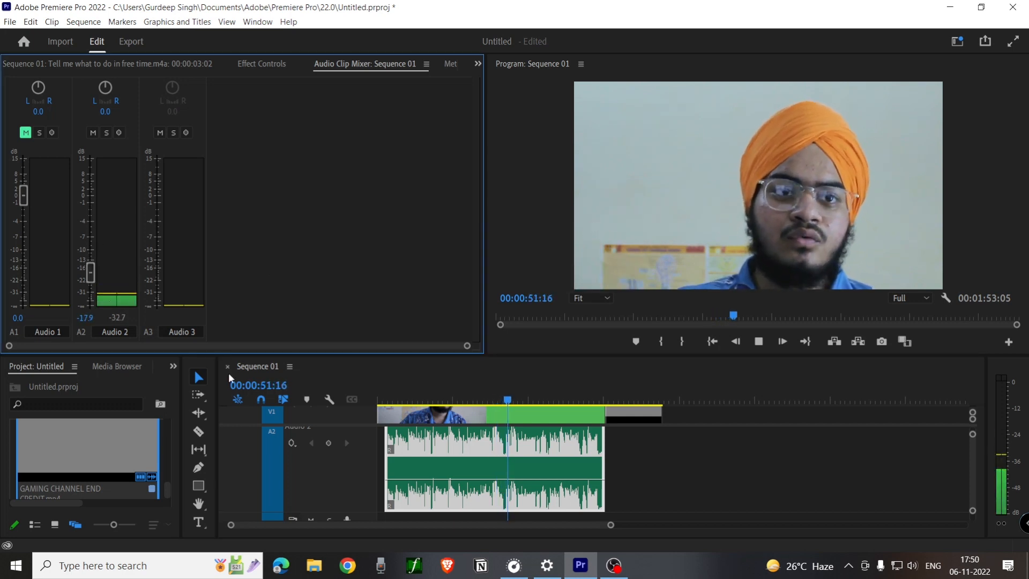
{"action": "left_click_drag", "start_coordinate": [511, 401], "coordinate": [465, 403]}
{"action": "key", "text": "space"}
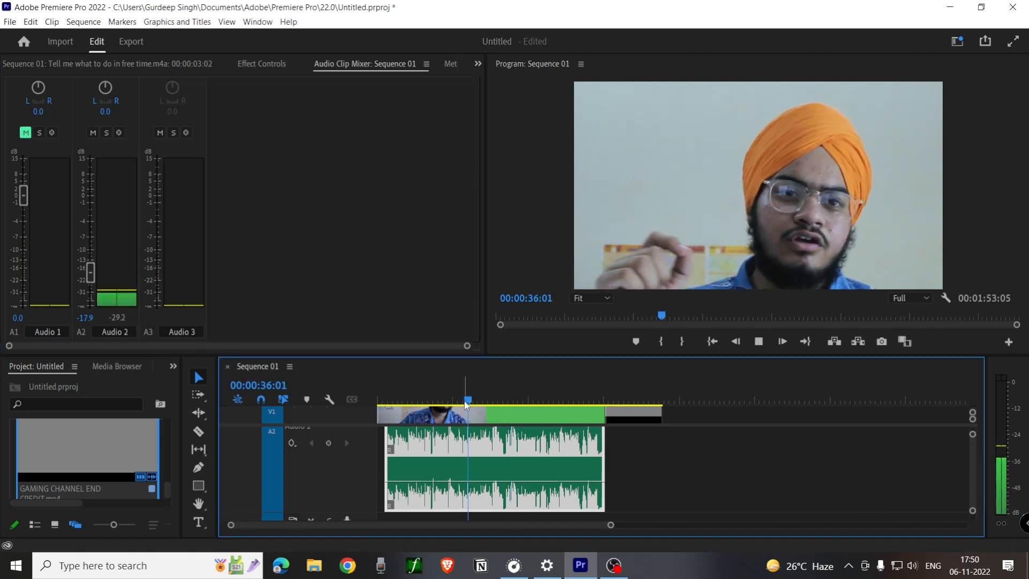
Step: Stop playback, return the playhead to 00:00:11:17, and enlarge the video track area to show the Video 1 clips
{"action": "left_click", "coordinate": [759, 341]}
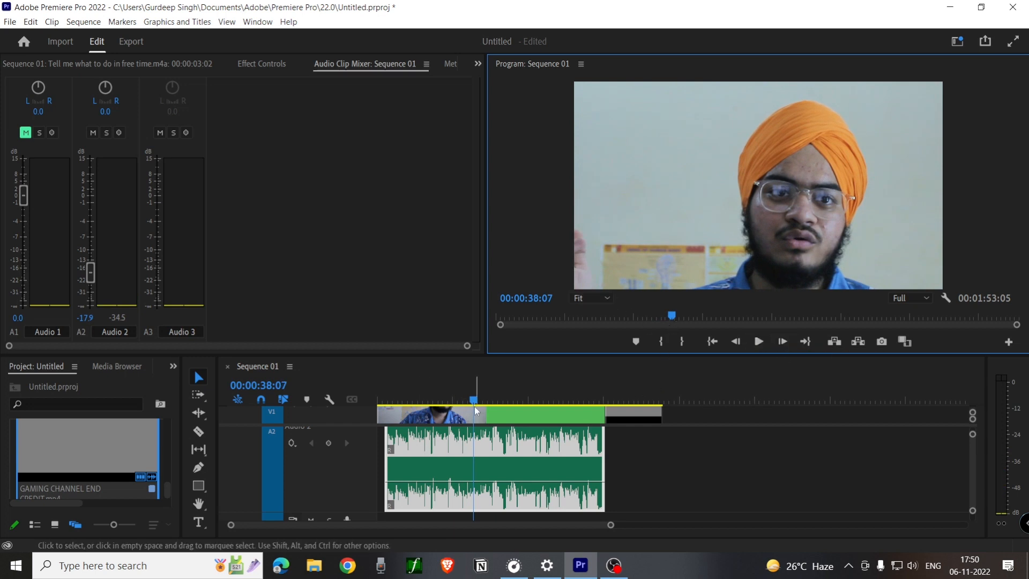
{"action": "left_click_drag", "start_coordinate": [474, 401], "coordinate": [410, 408]}
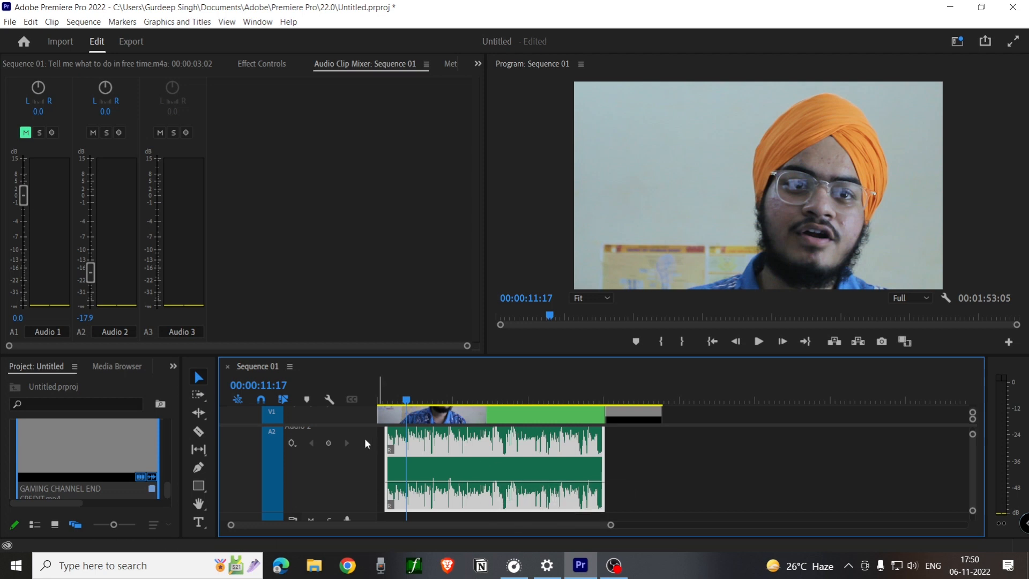
{"action": "left_click_drag", "start_coordinate": [359, 426], "coordinate": [362, 461]}
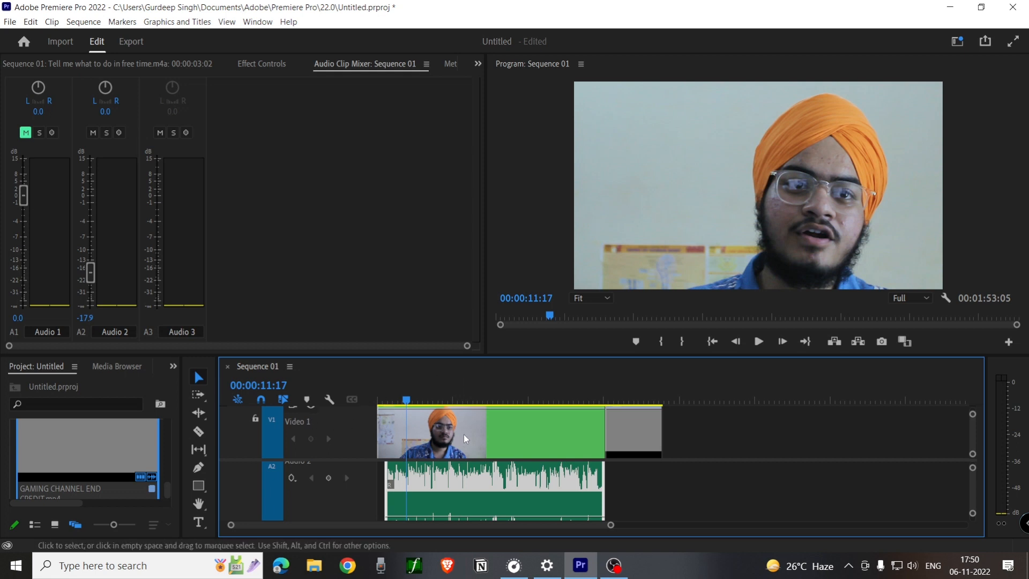
{"action": "left_click_drag", "start_coordinate": [652, 437], "coordinate": [312, 370]}
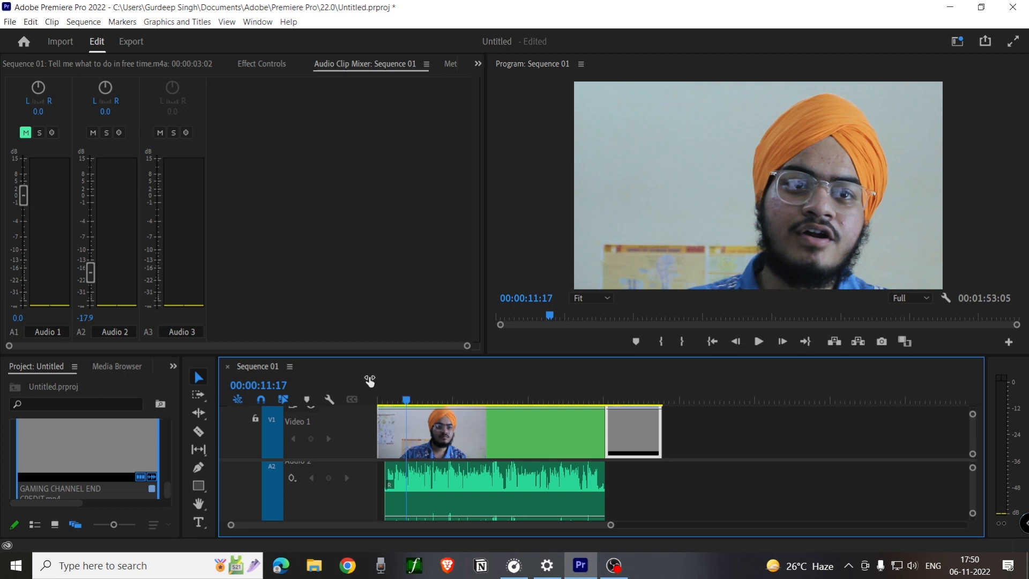
Step: Maximize the Project panel and look over the types of new items that can be created
{"action": "left_click", "coordinate": [160, 527]}
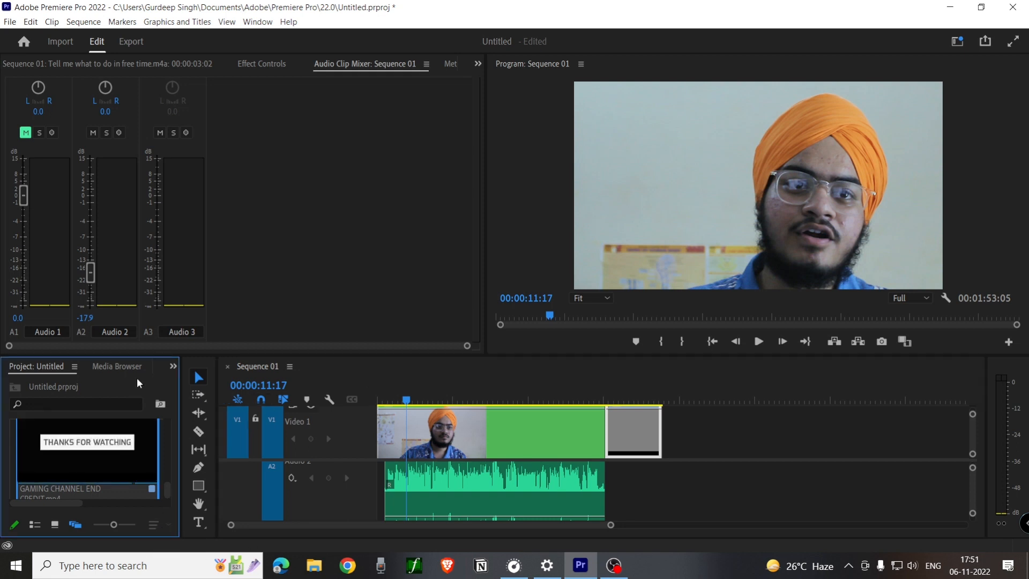
{"action": "key", "text": "grave"}
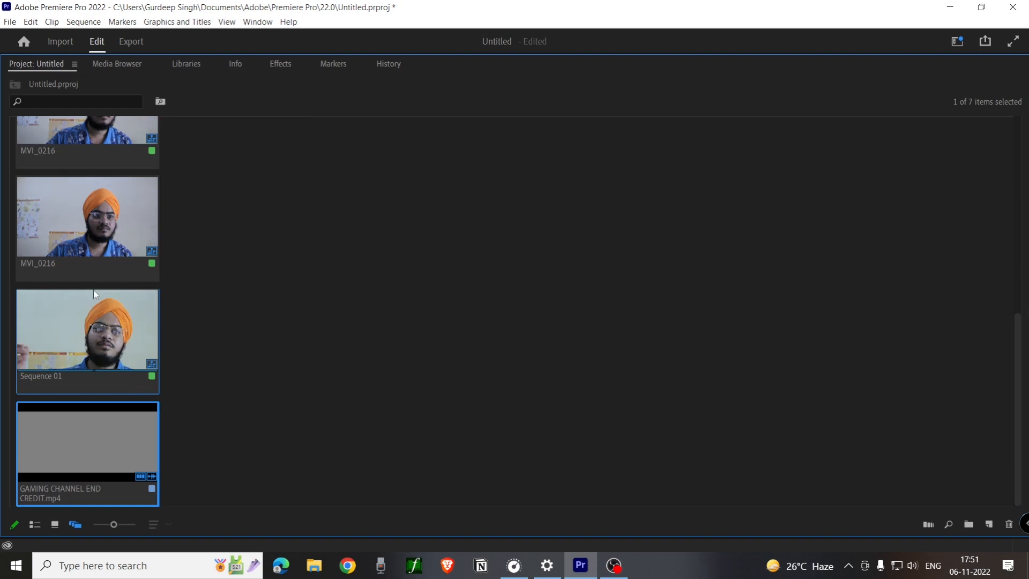
{"action": "left_click", "coordinate": [989, 524]}
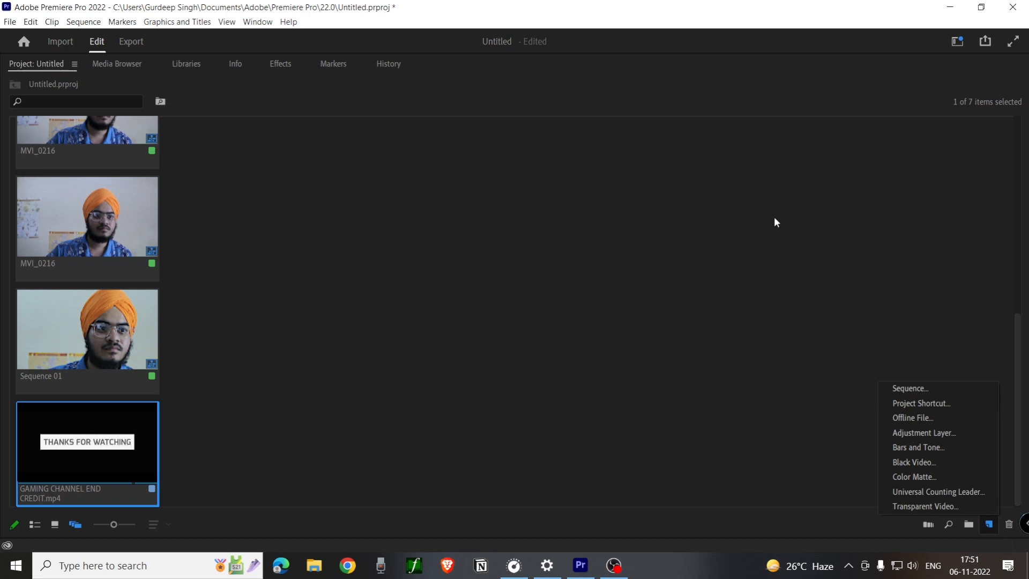
{"action": "left_click", "coordinate": [722, 265]}
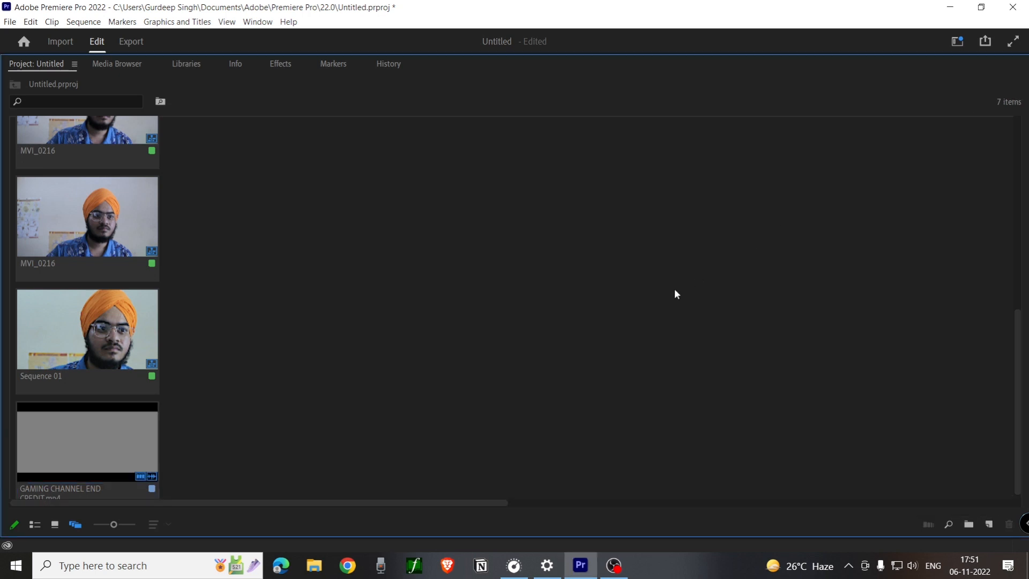
Step: Review the size, timebase and pixel aspect ratio settings for a new adjustment layer, and close them without creating it
{"action": "left_click", "coordinate": [988, 524]}
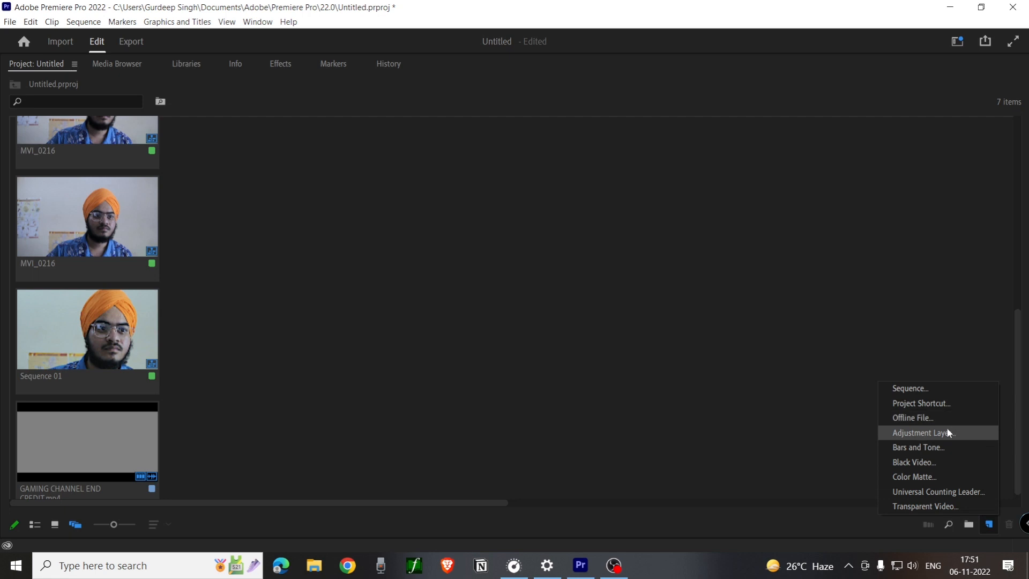
{"action": "left_click", "coordinate": [921, 433]}
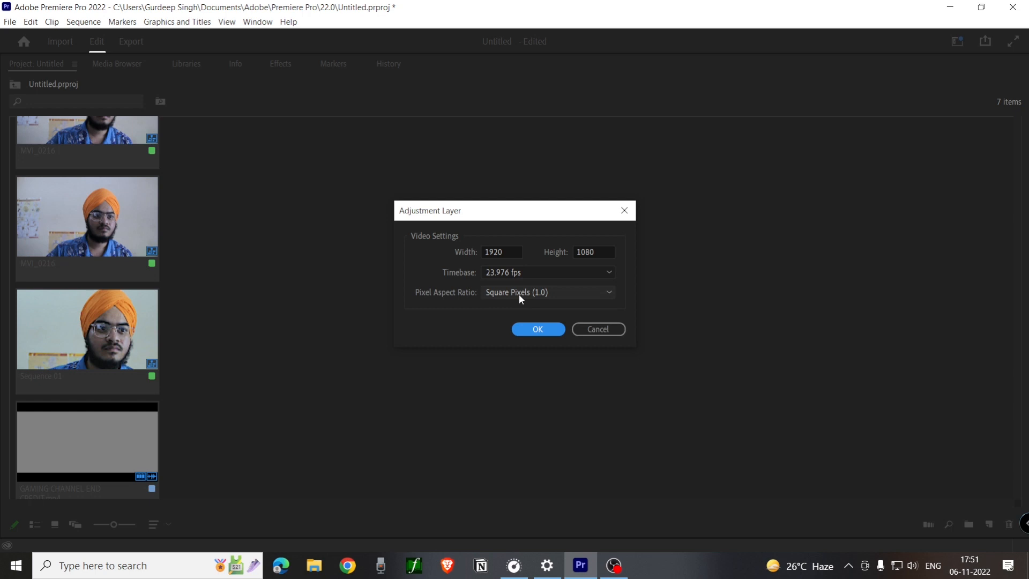
{"action": "left_click", "coordinate": [631, 210]}
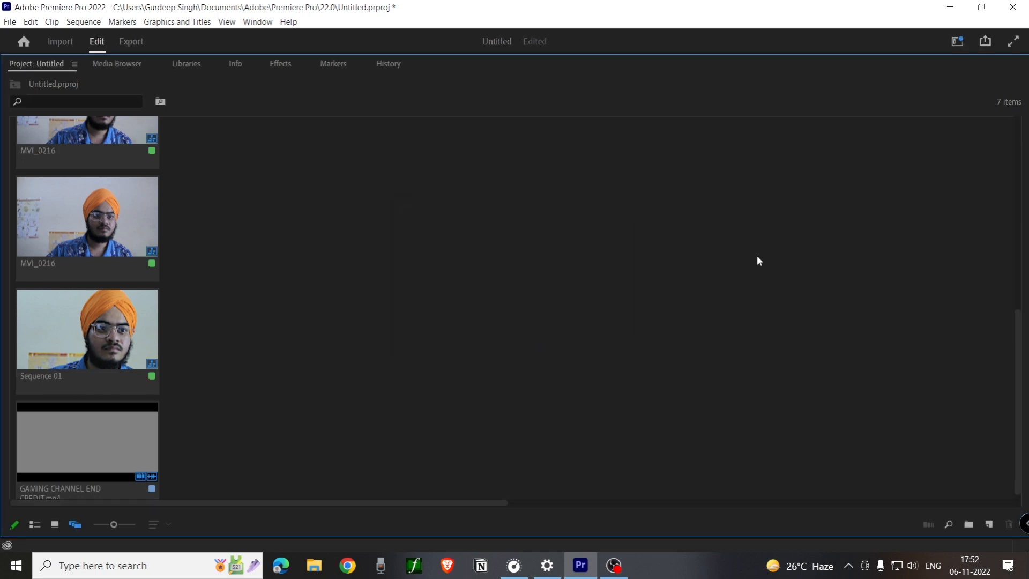